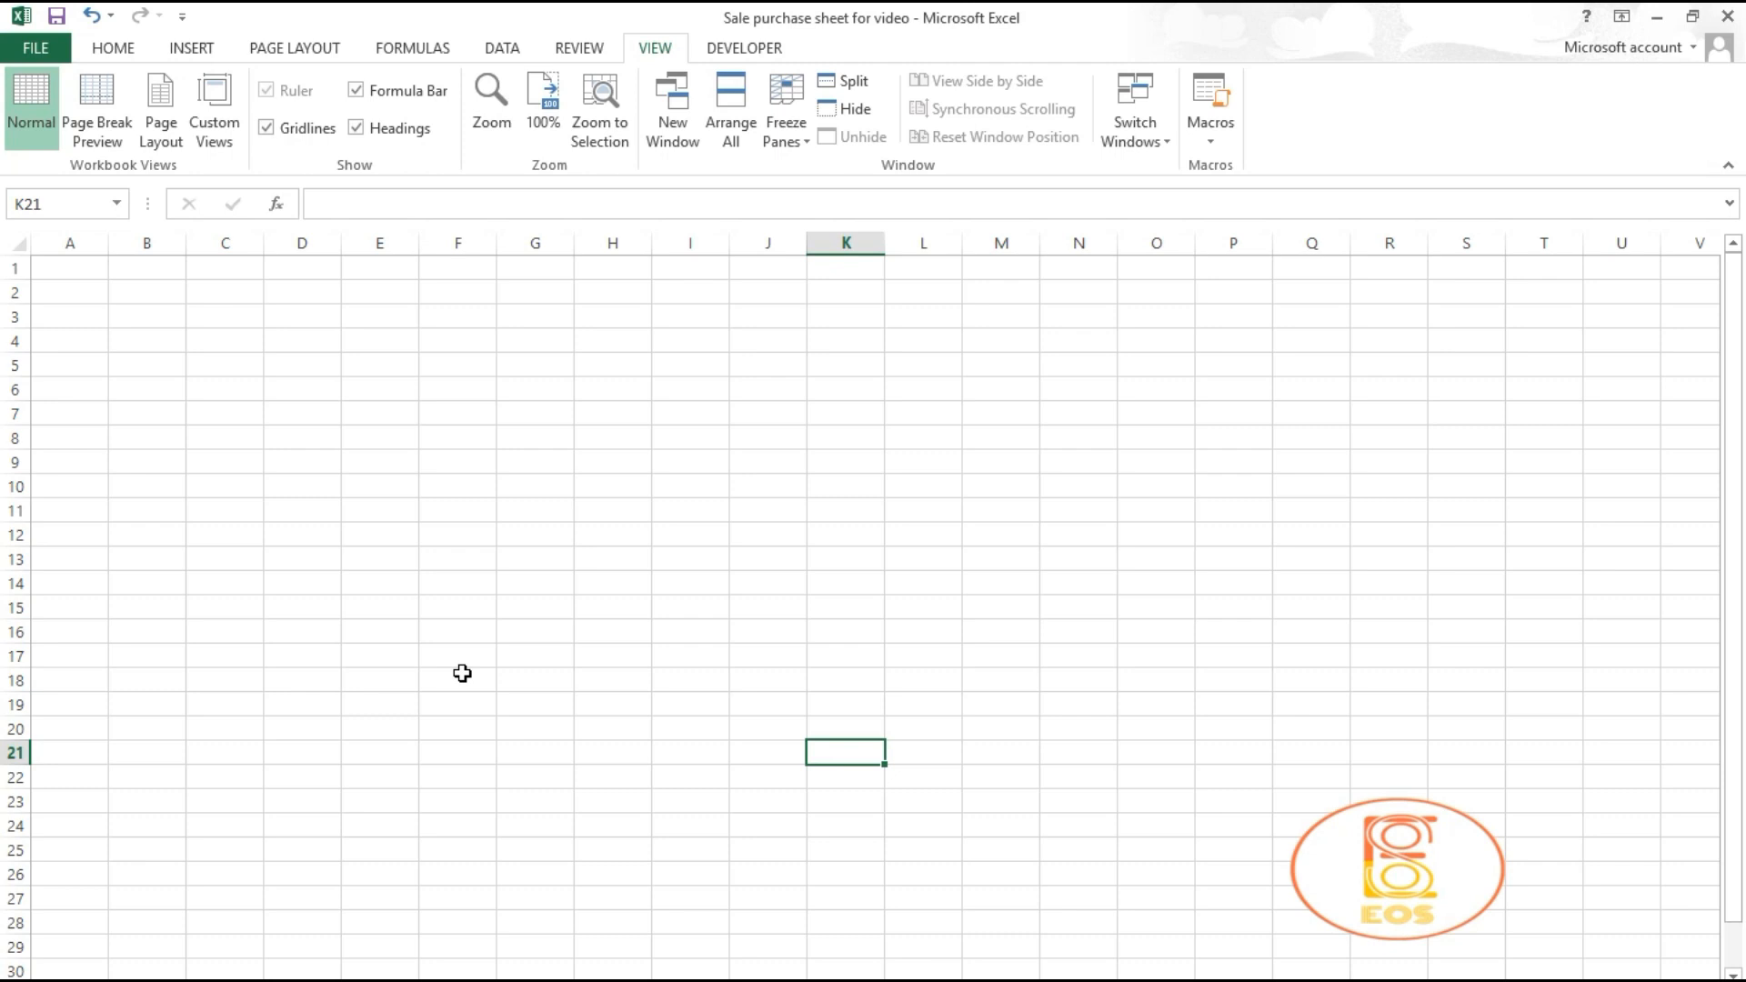
Step: Drag row 1 much taller and select A1:L1 for the title banner
left_click_drag(15, 280, 13, 348)
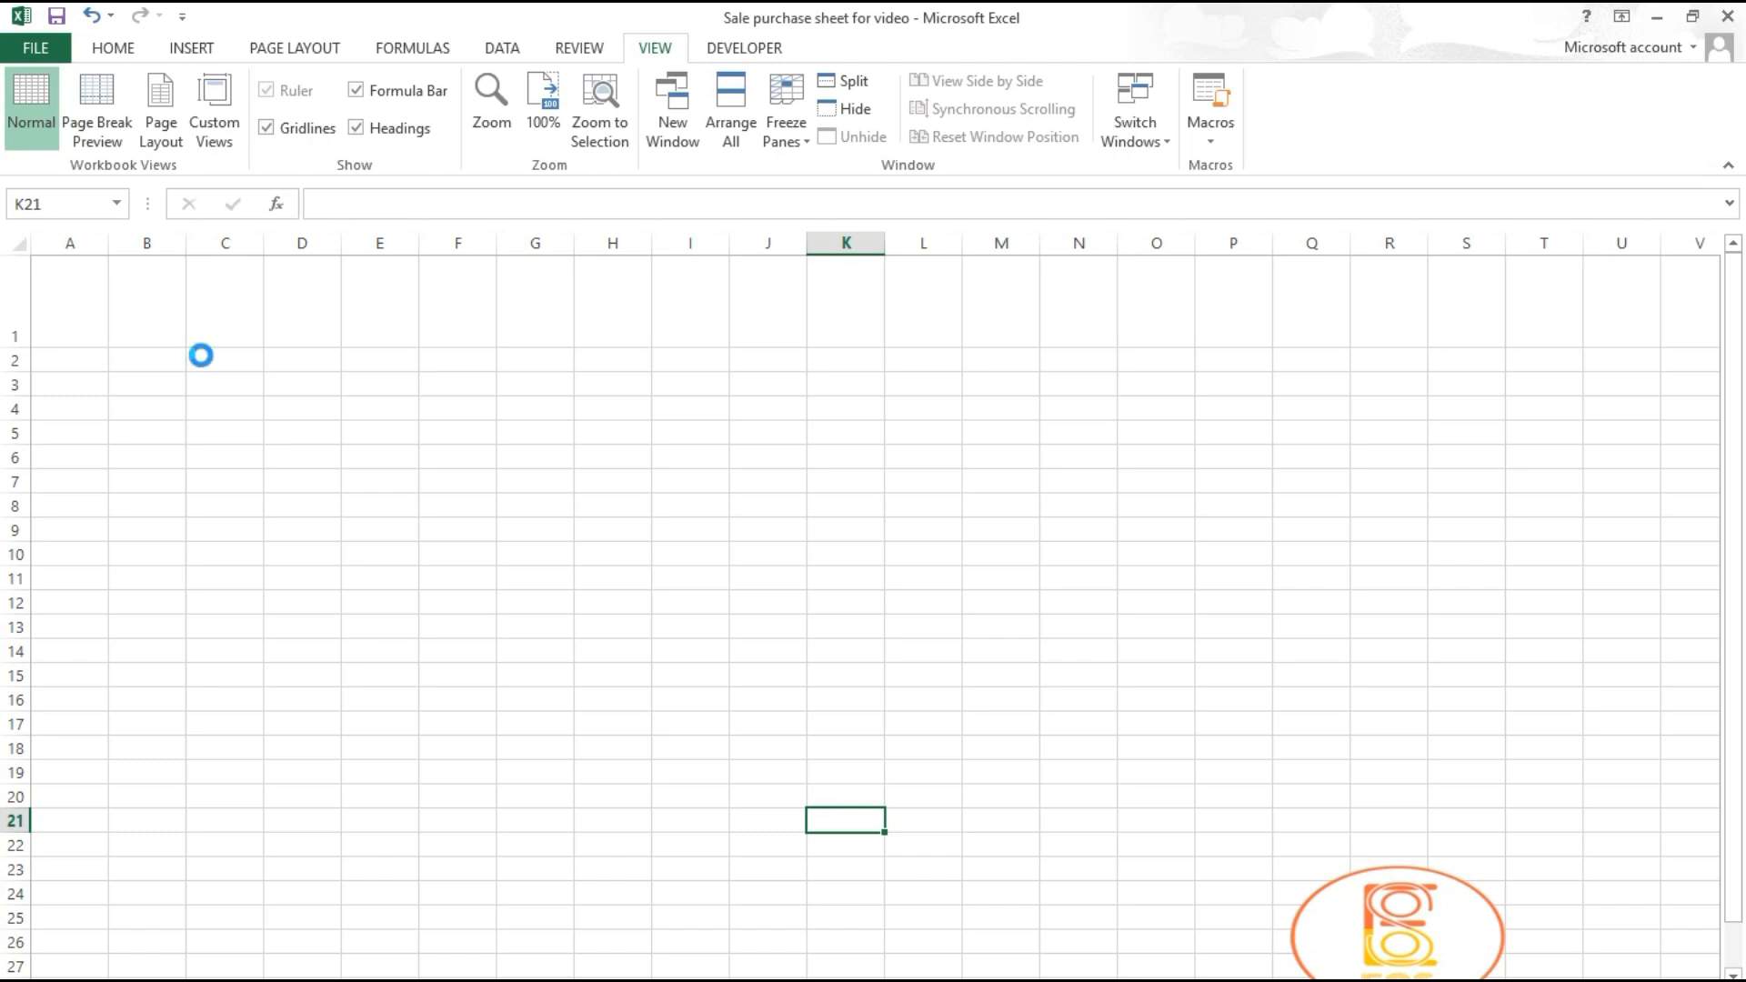
scroll(203, 354, "up", 1)
left_click(926, 517)
left_click_drag(1061, 324, 28, 351)
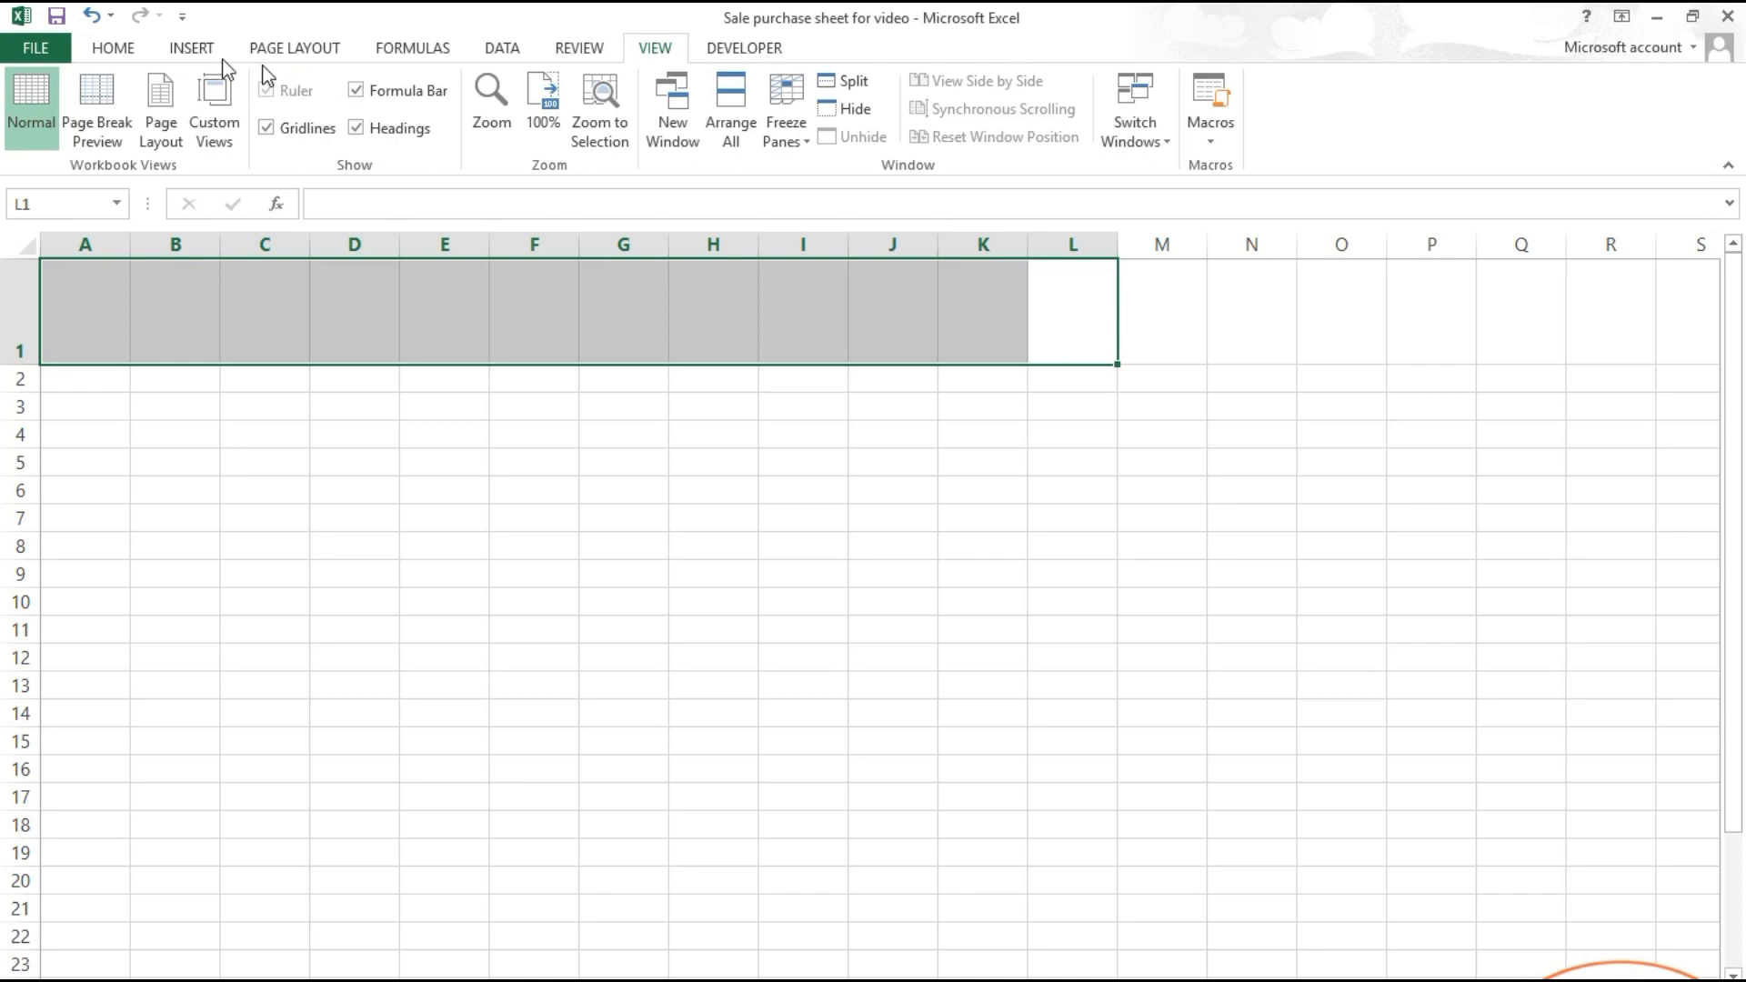
Step: Merge and center A1:L1 and enter the title COMPANY/FIRM NAME
left_click(128, 50)
left_click(681, 127)
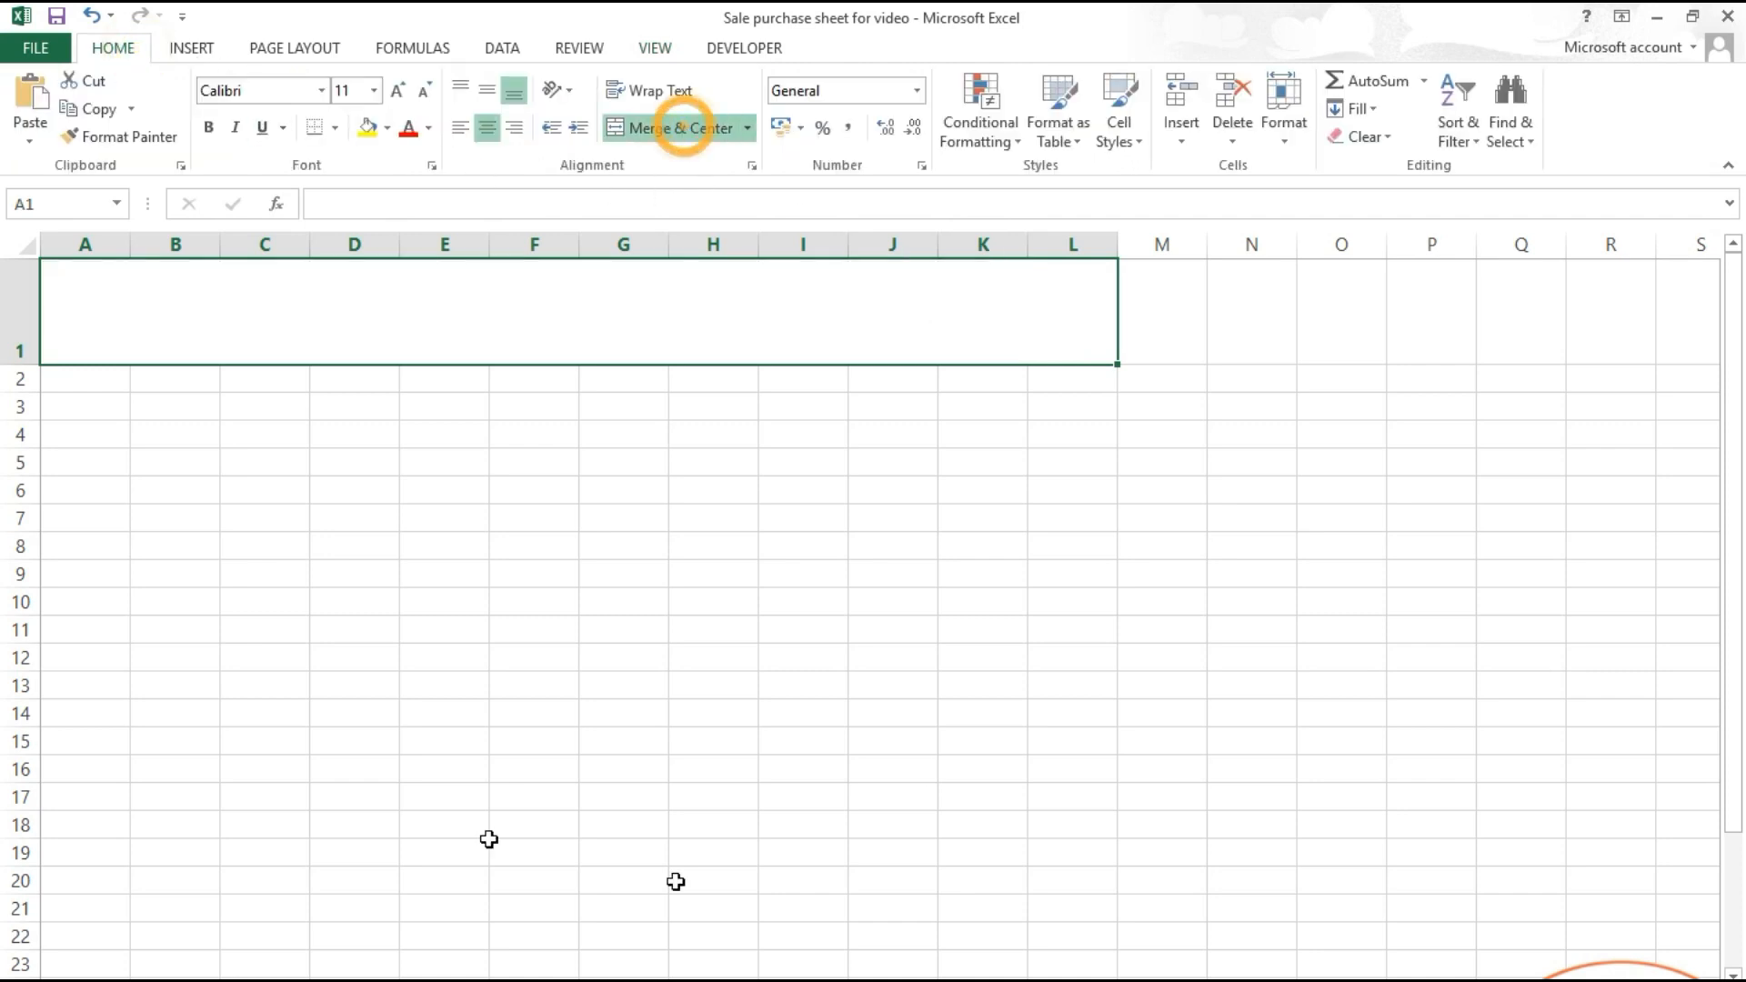
double_click(375, 296)
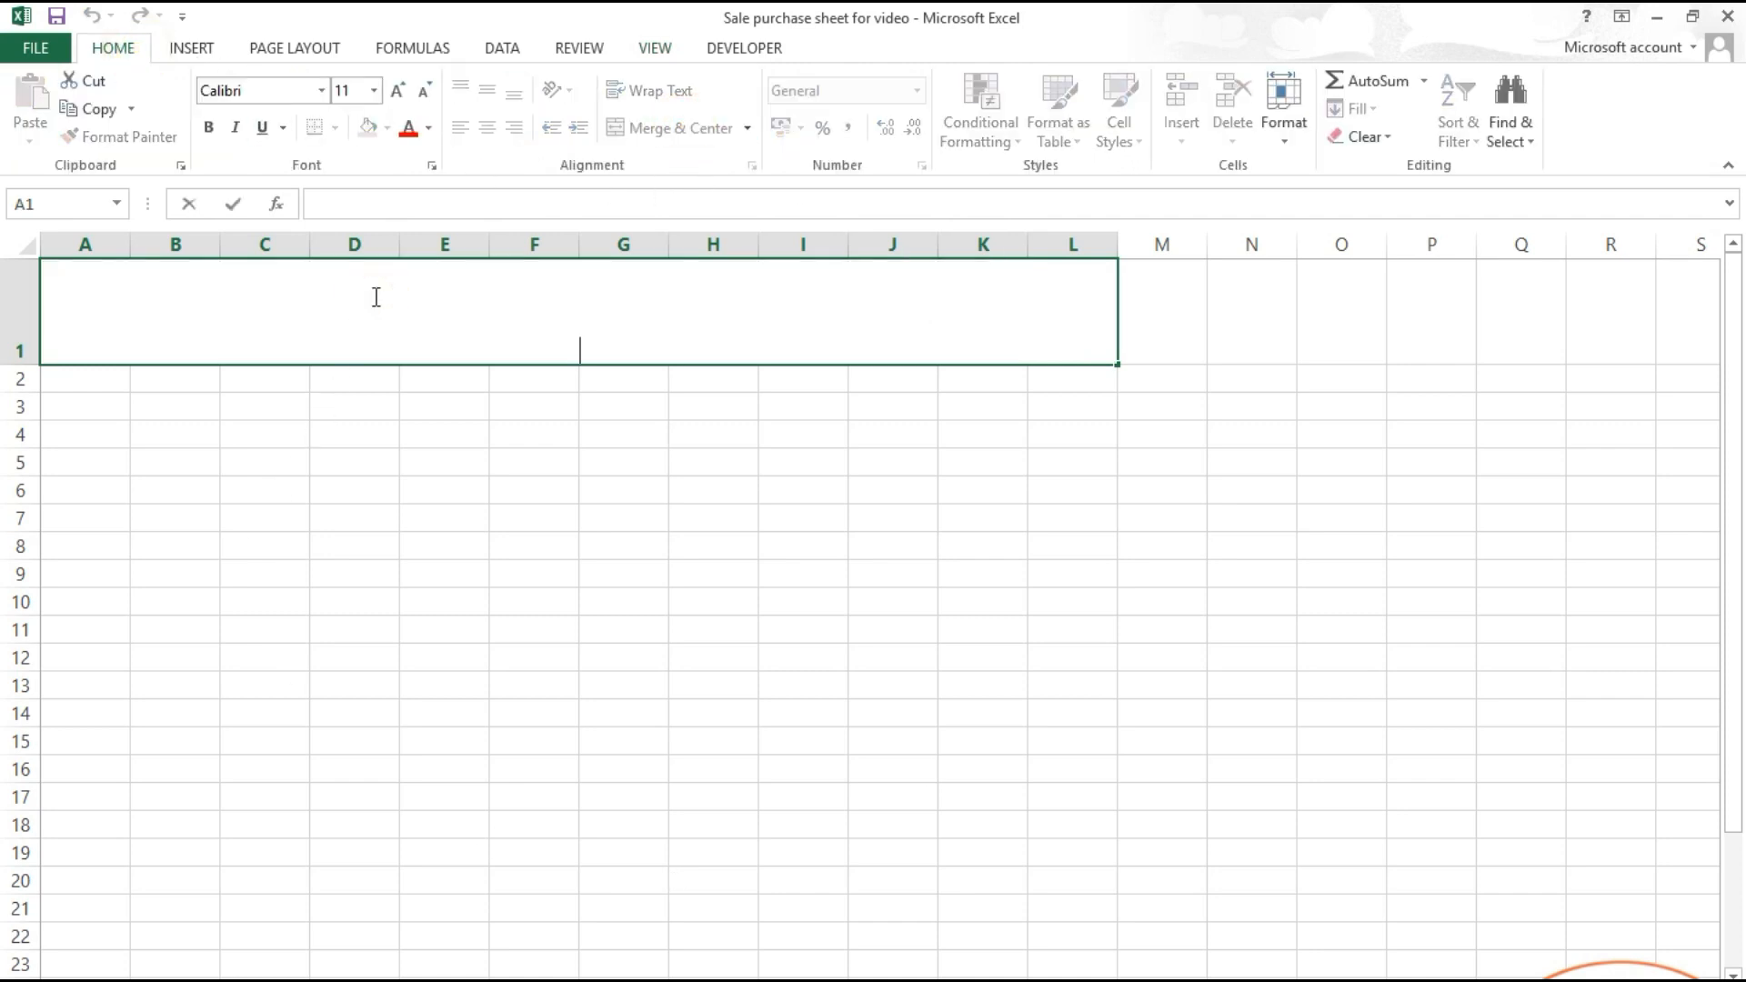
type("COMP[")
key("BackSpace")
type("A")
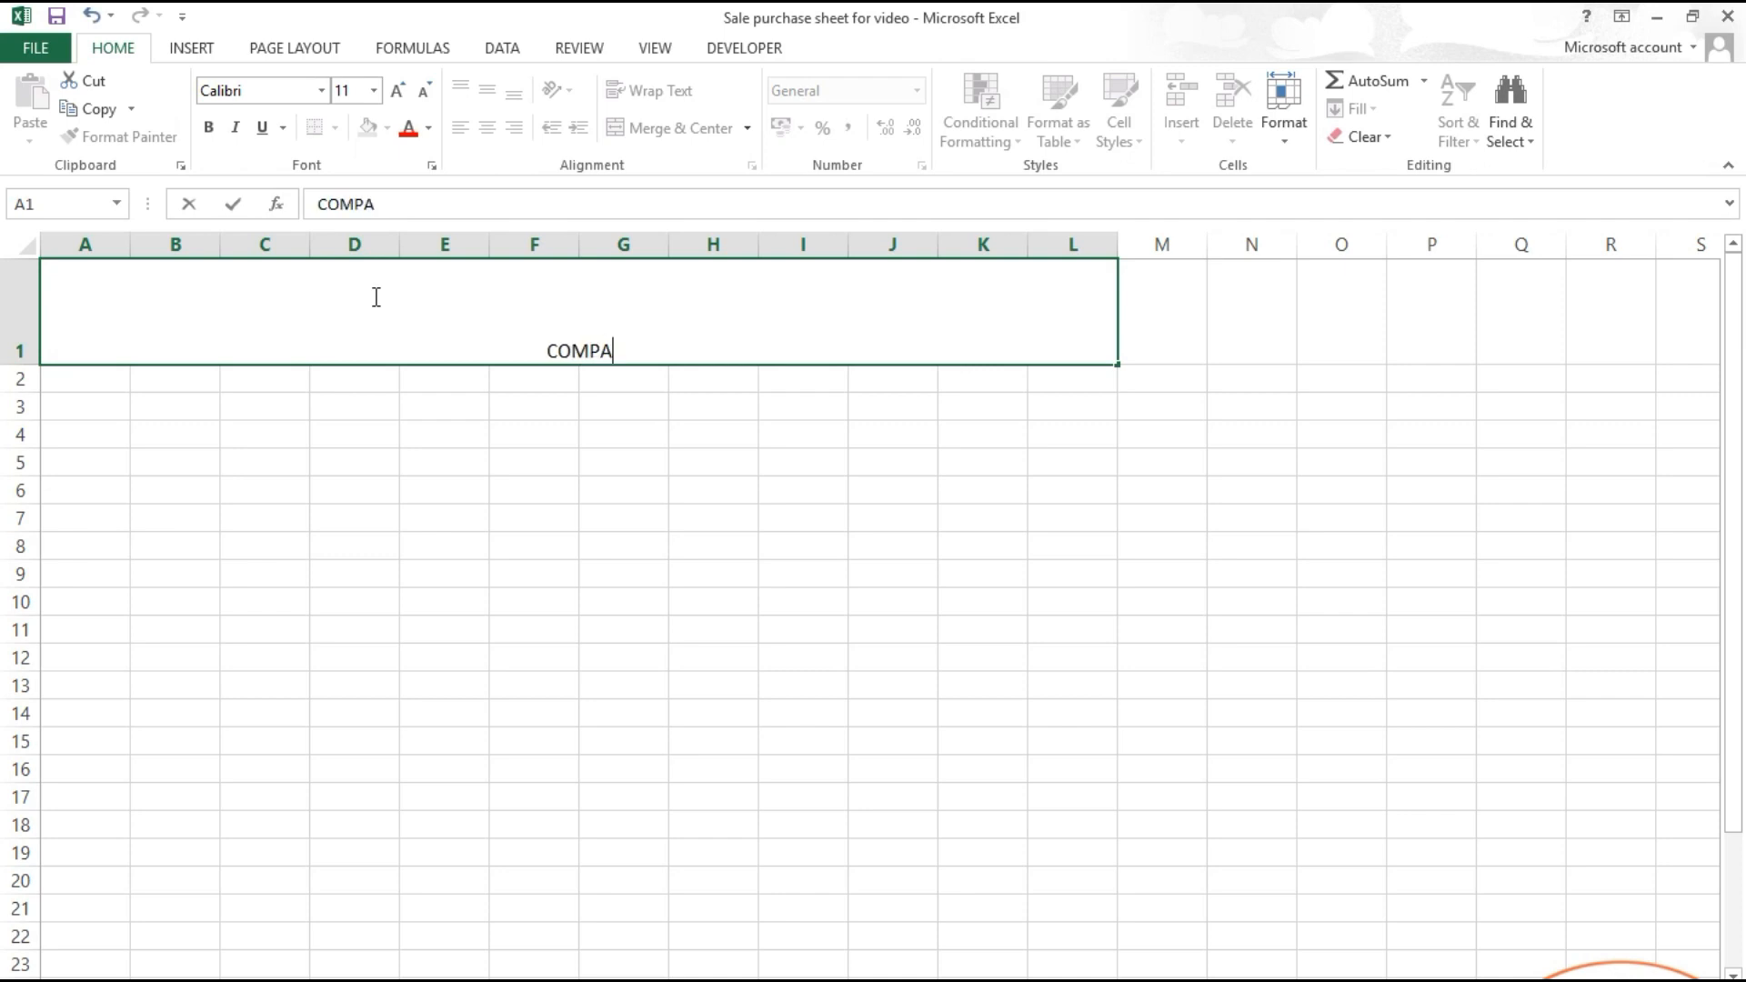
type("NY/")
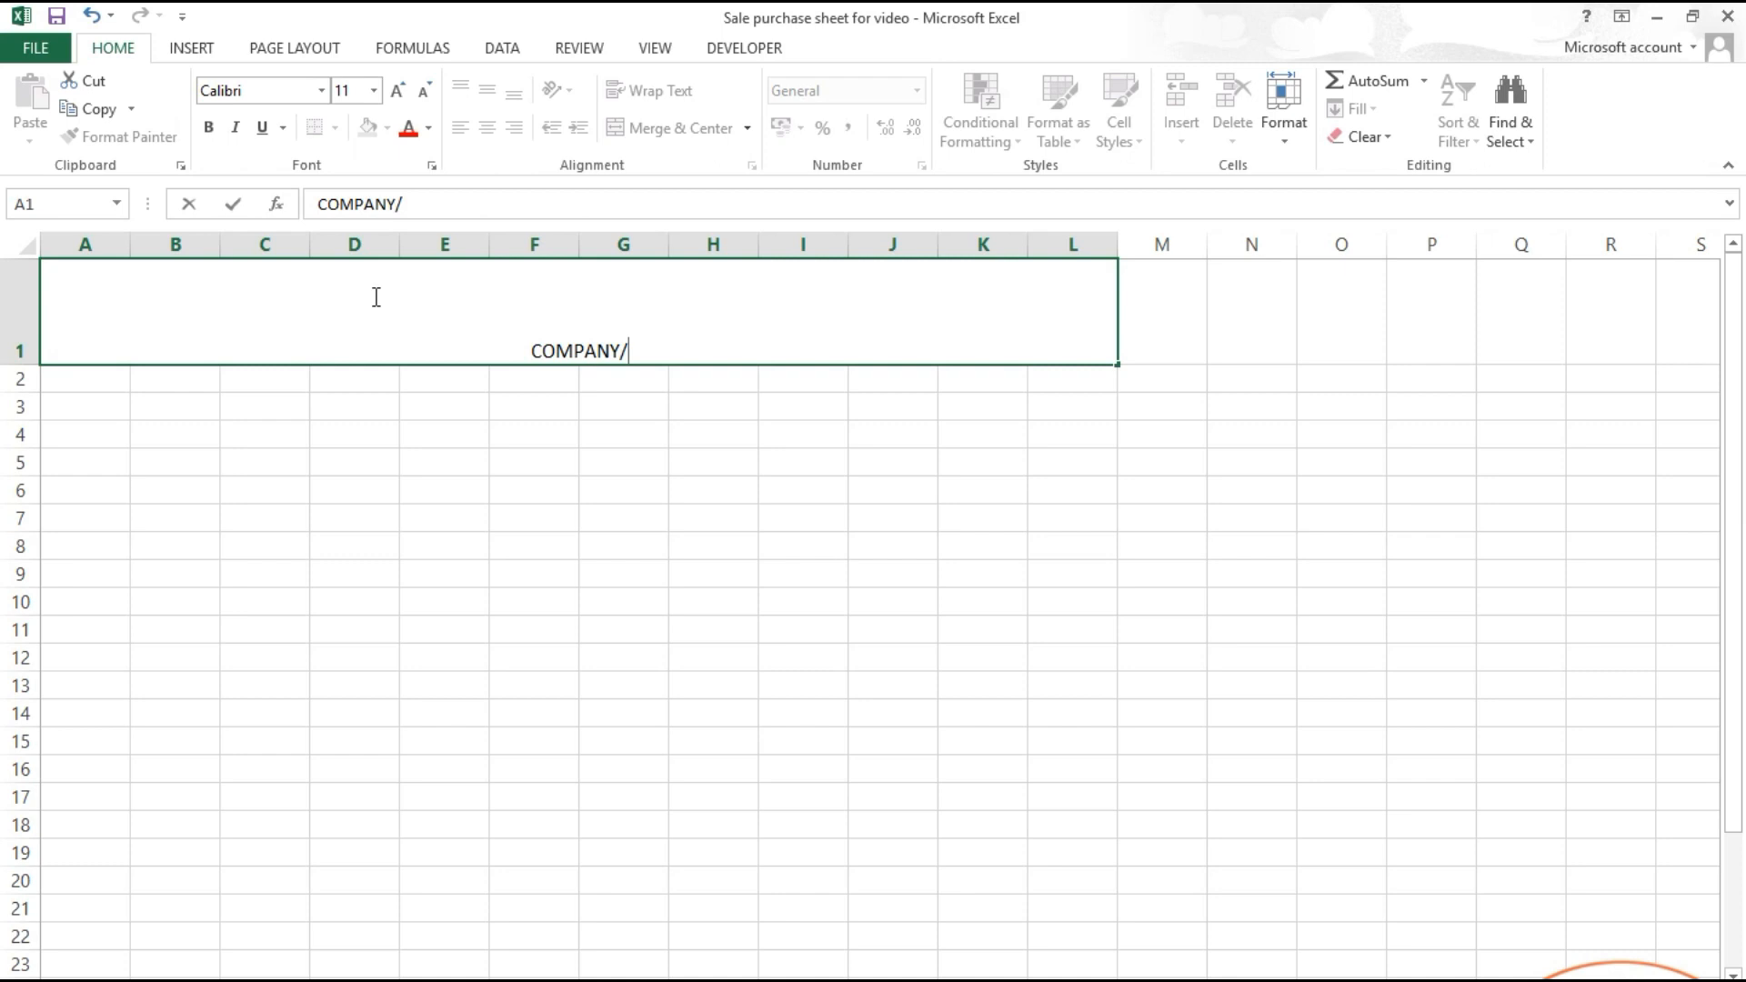
type("FIRM NAME")
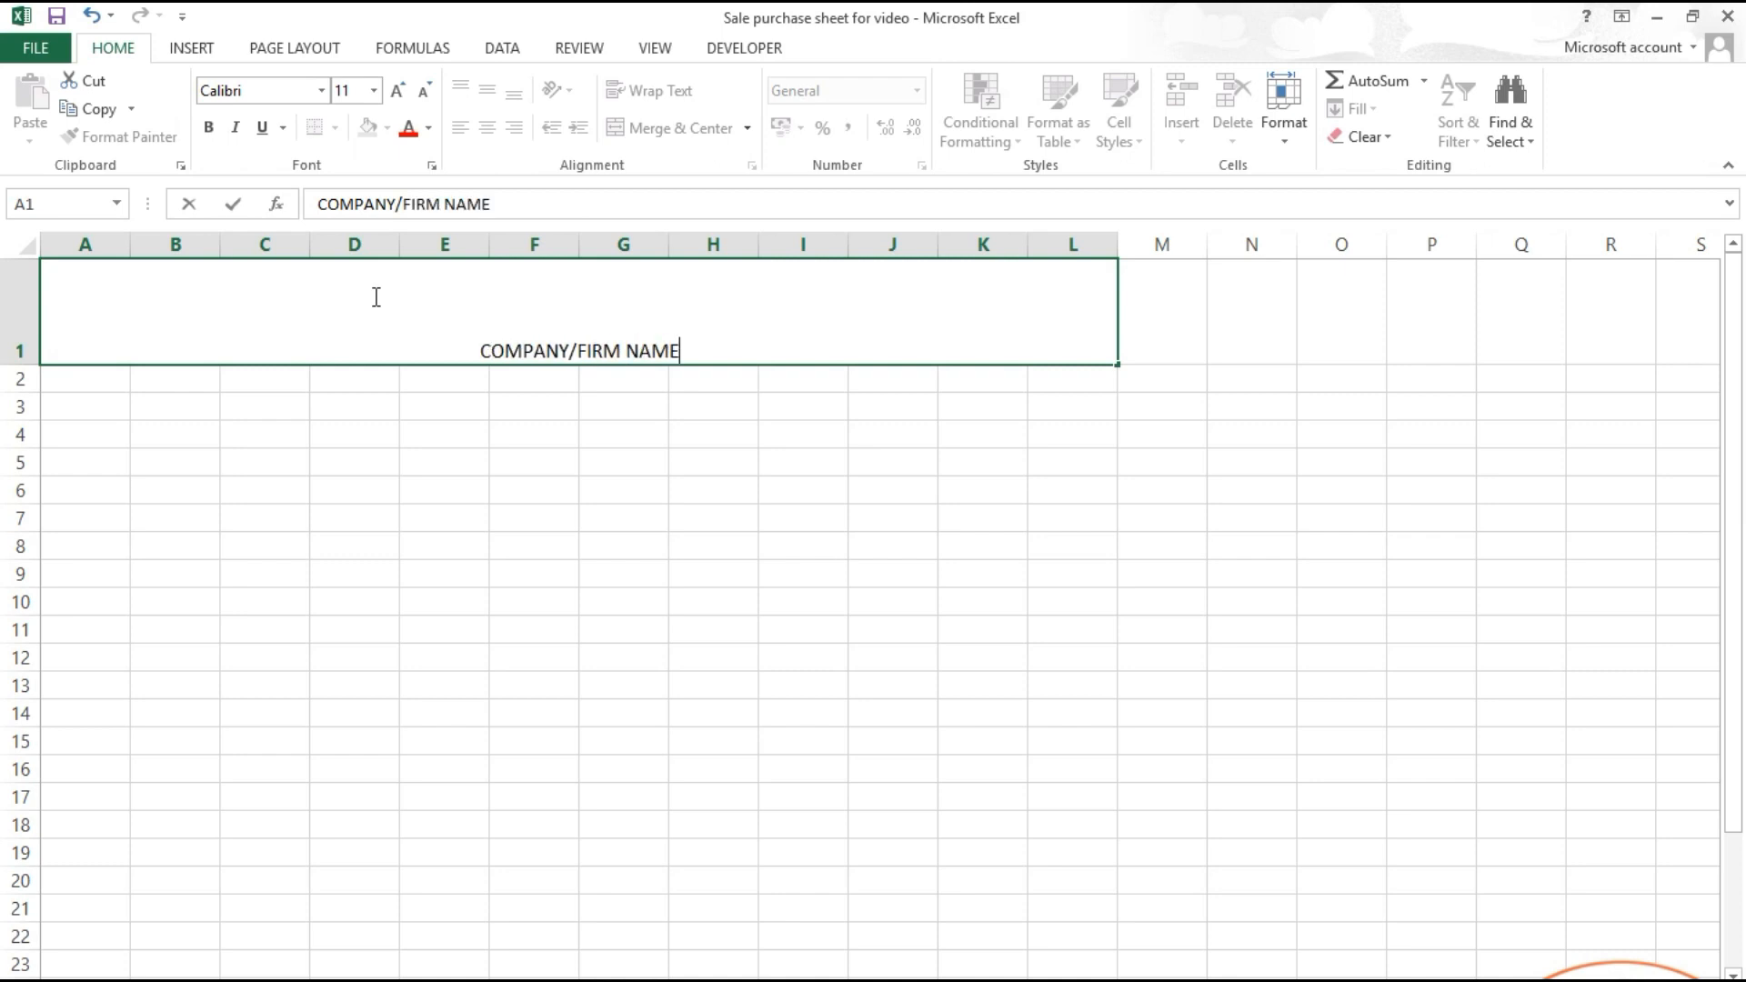
key("Return")
Step: Format the title as middle-aligned, bold, red 18-point text on a yellow fill
left_click(383, 298)
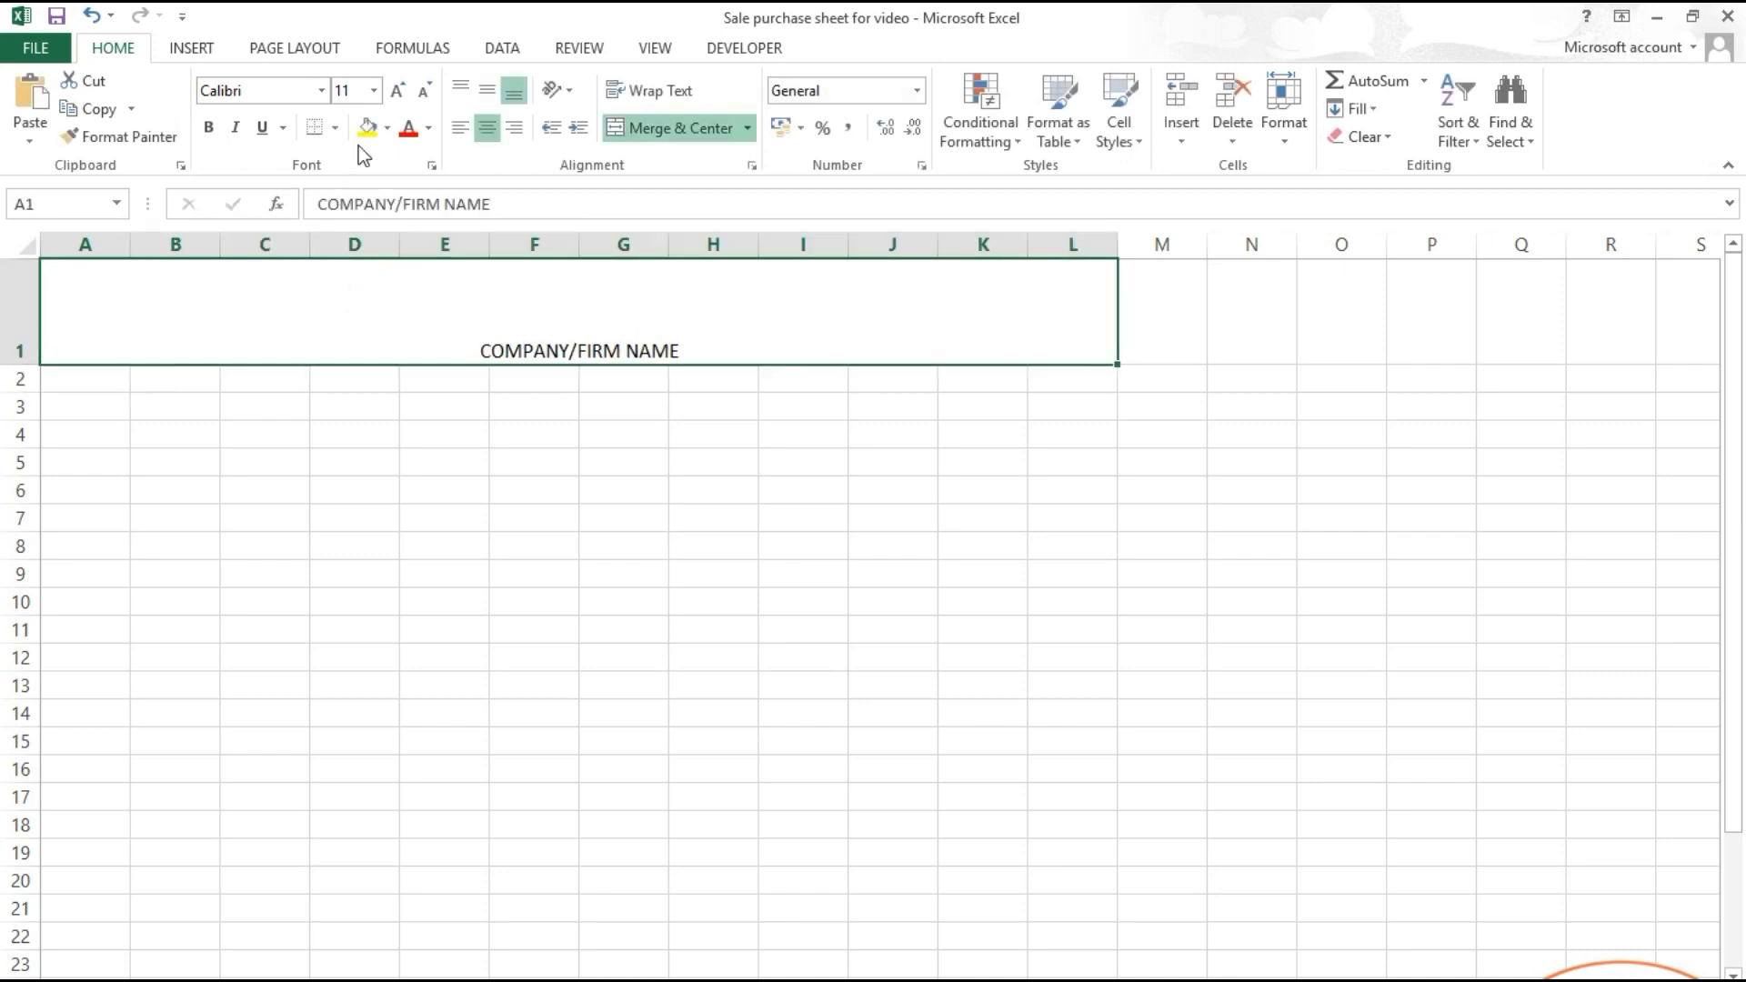
left_click(487, 90)
left_click(368, 127)
left_click(409, 127)
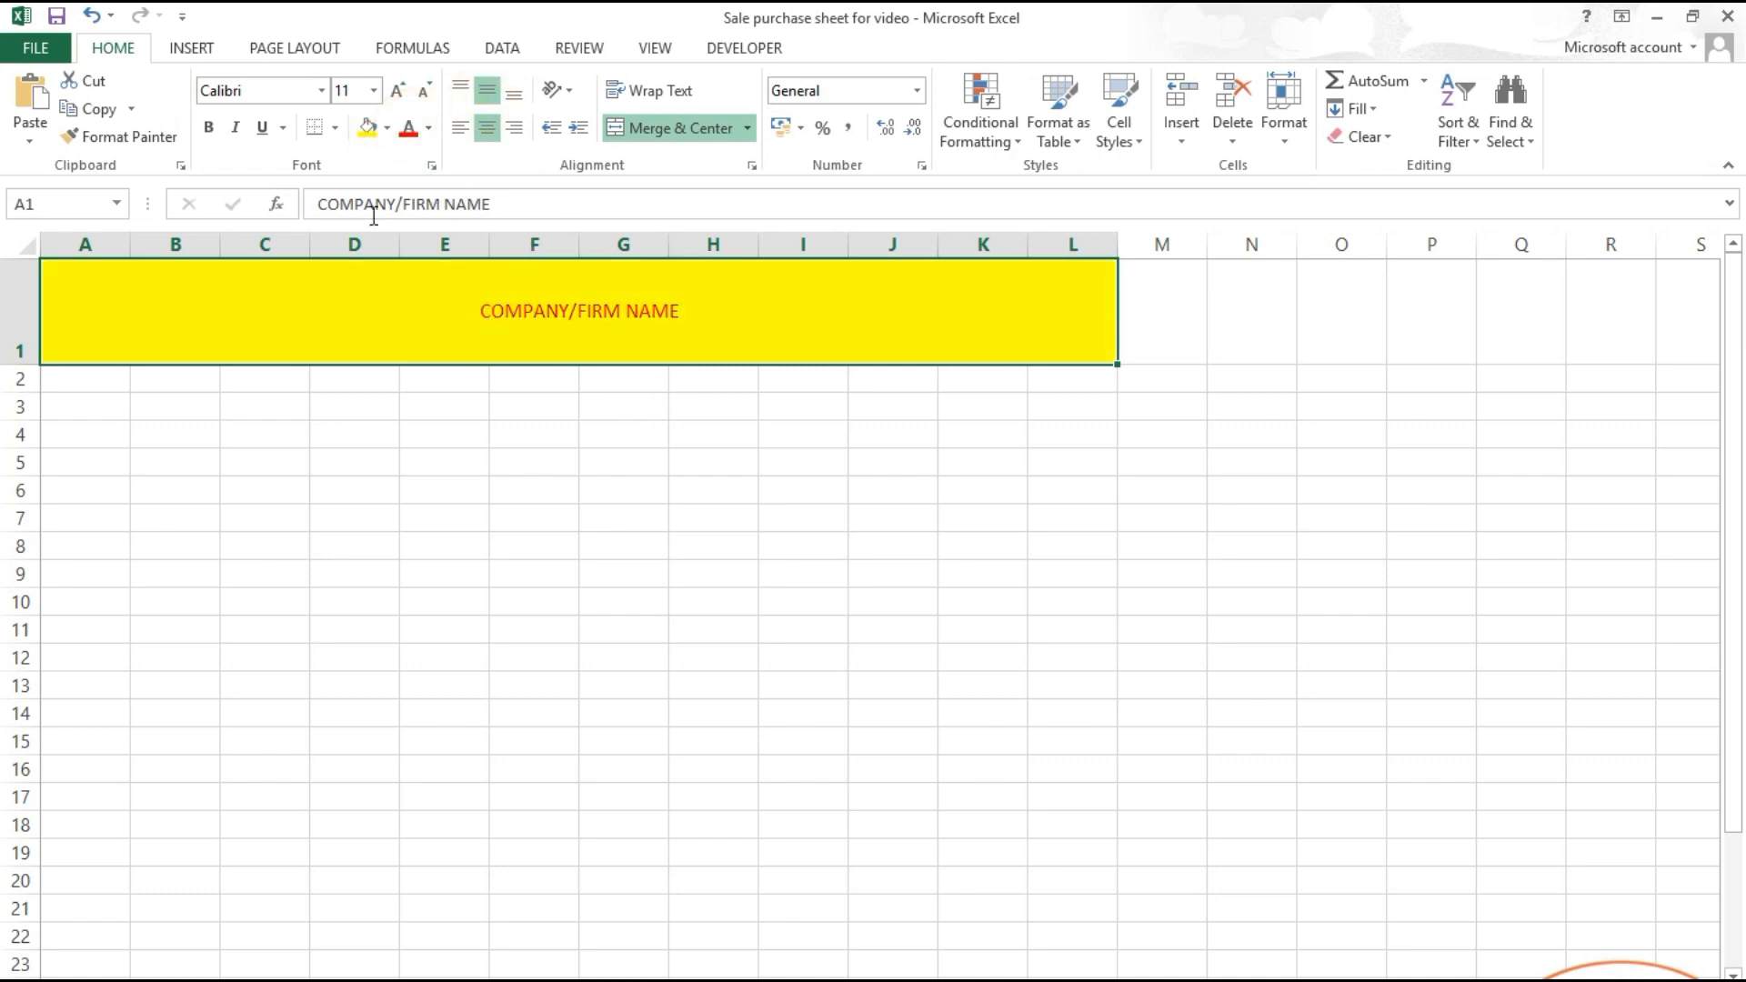
key("ctrl+b")
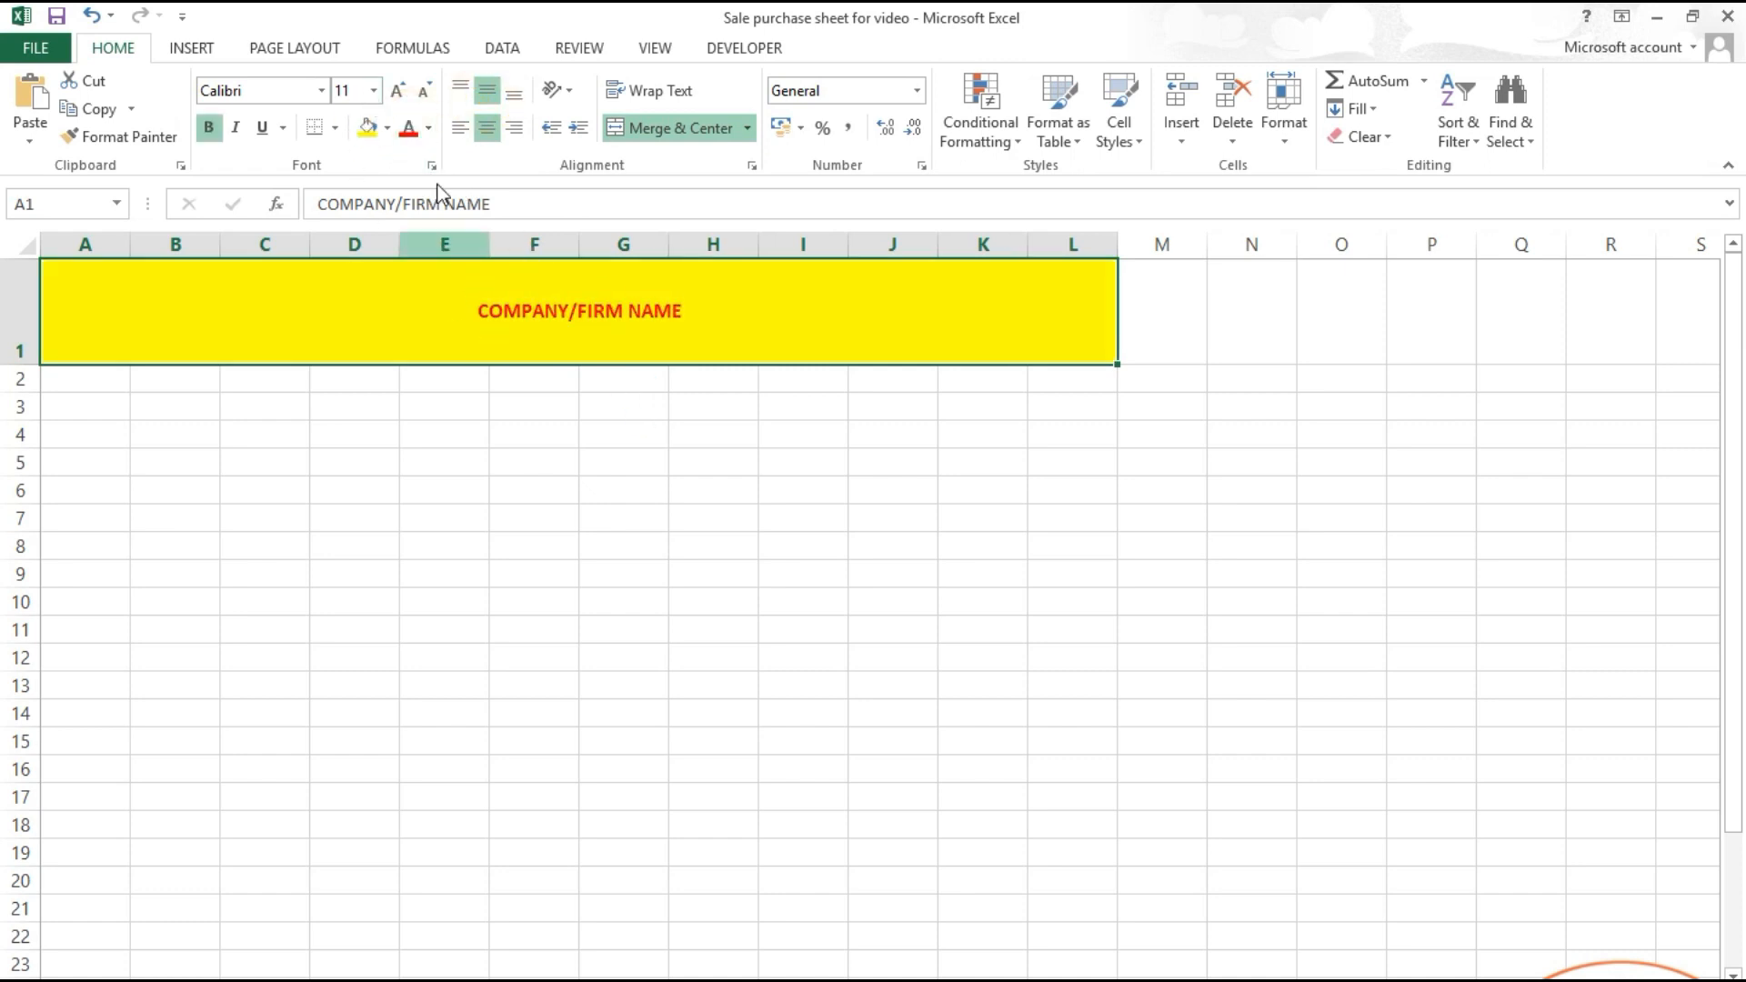
left_click(399, 91)
left_click(399, 90)
left_click(398, 91)
left_click(398, 91)
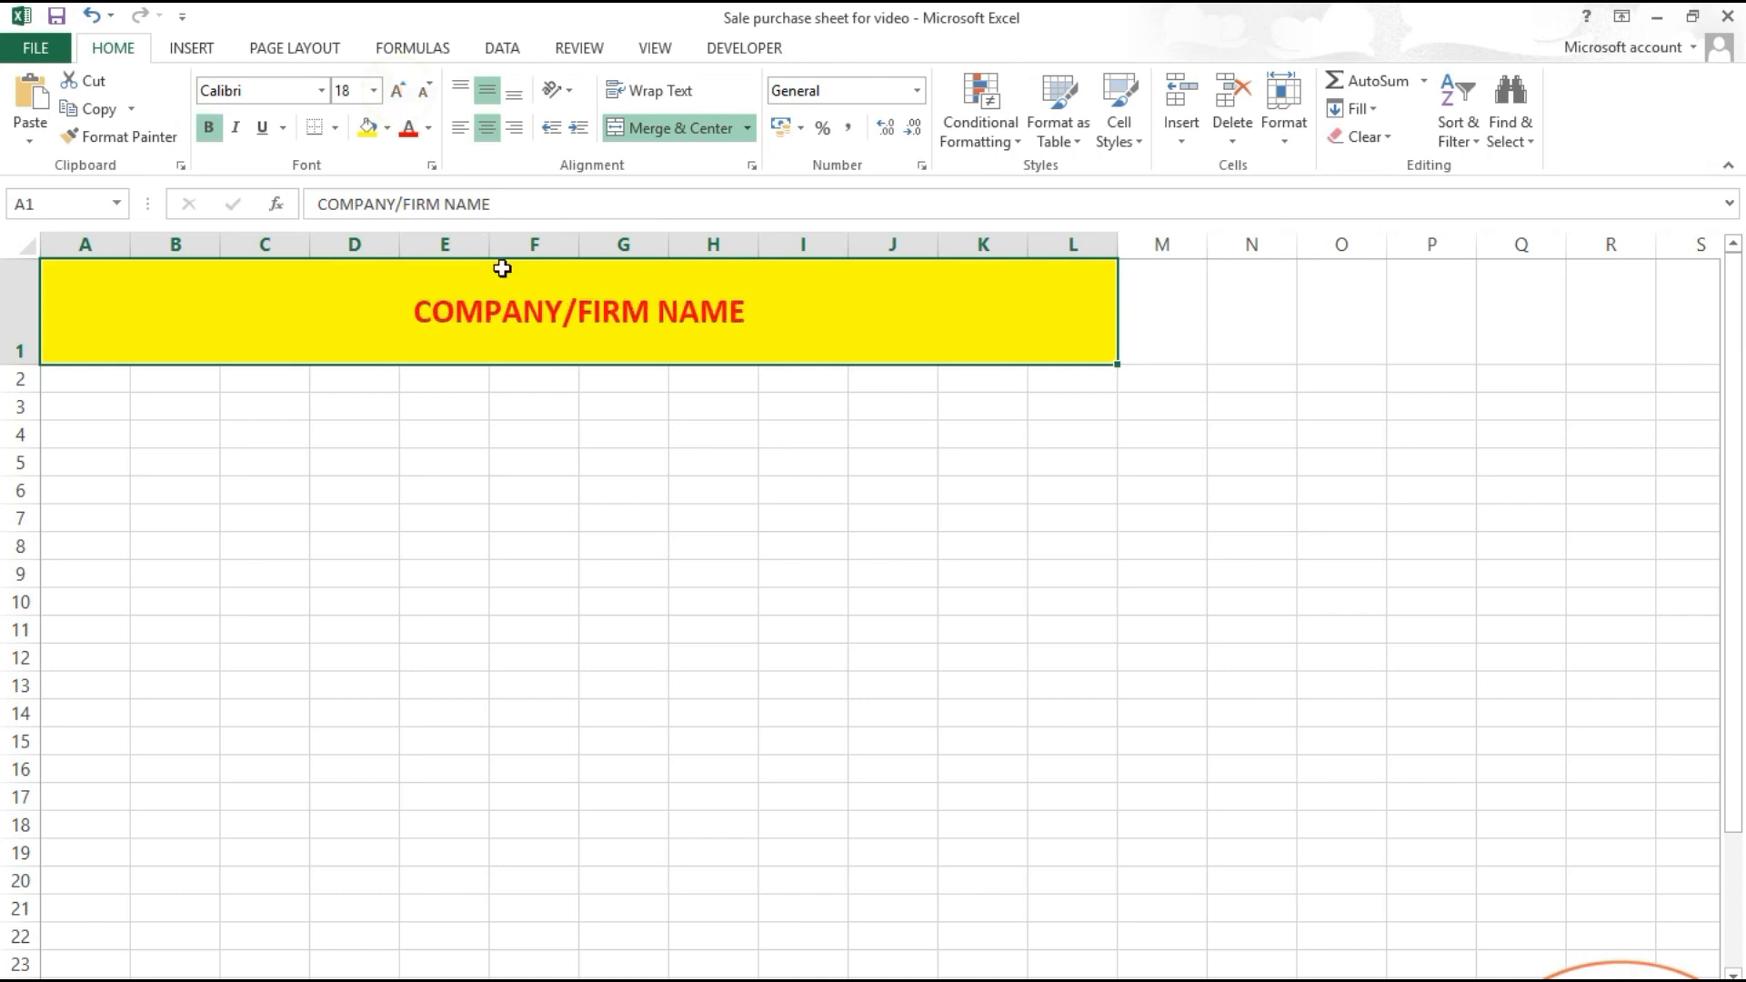
Step: Hide the sheet gridlines and put a thick box border around the title
left_click(653, 47)
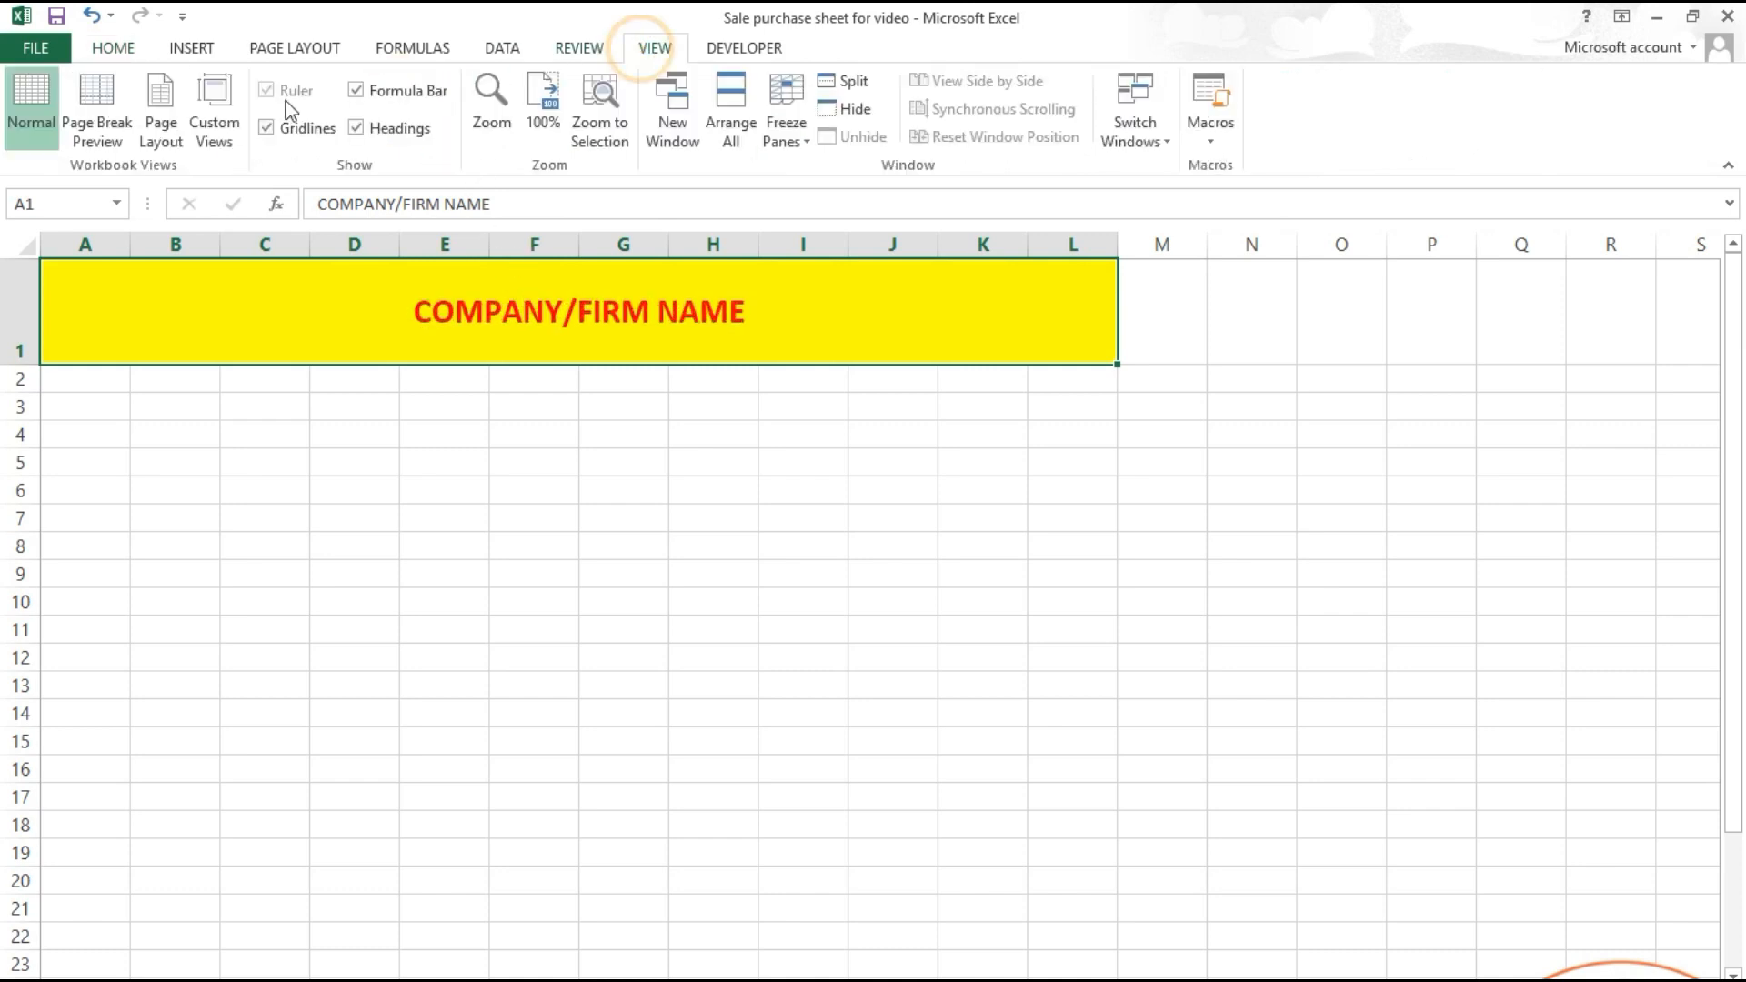
left_click(291, 127)
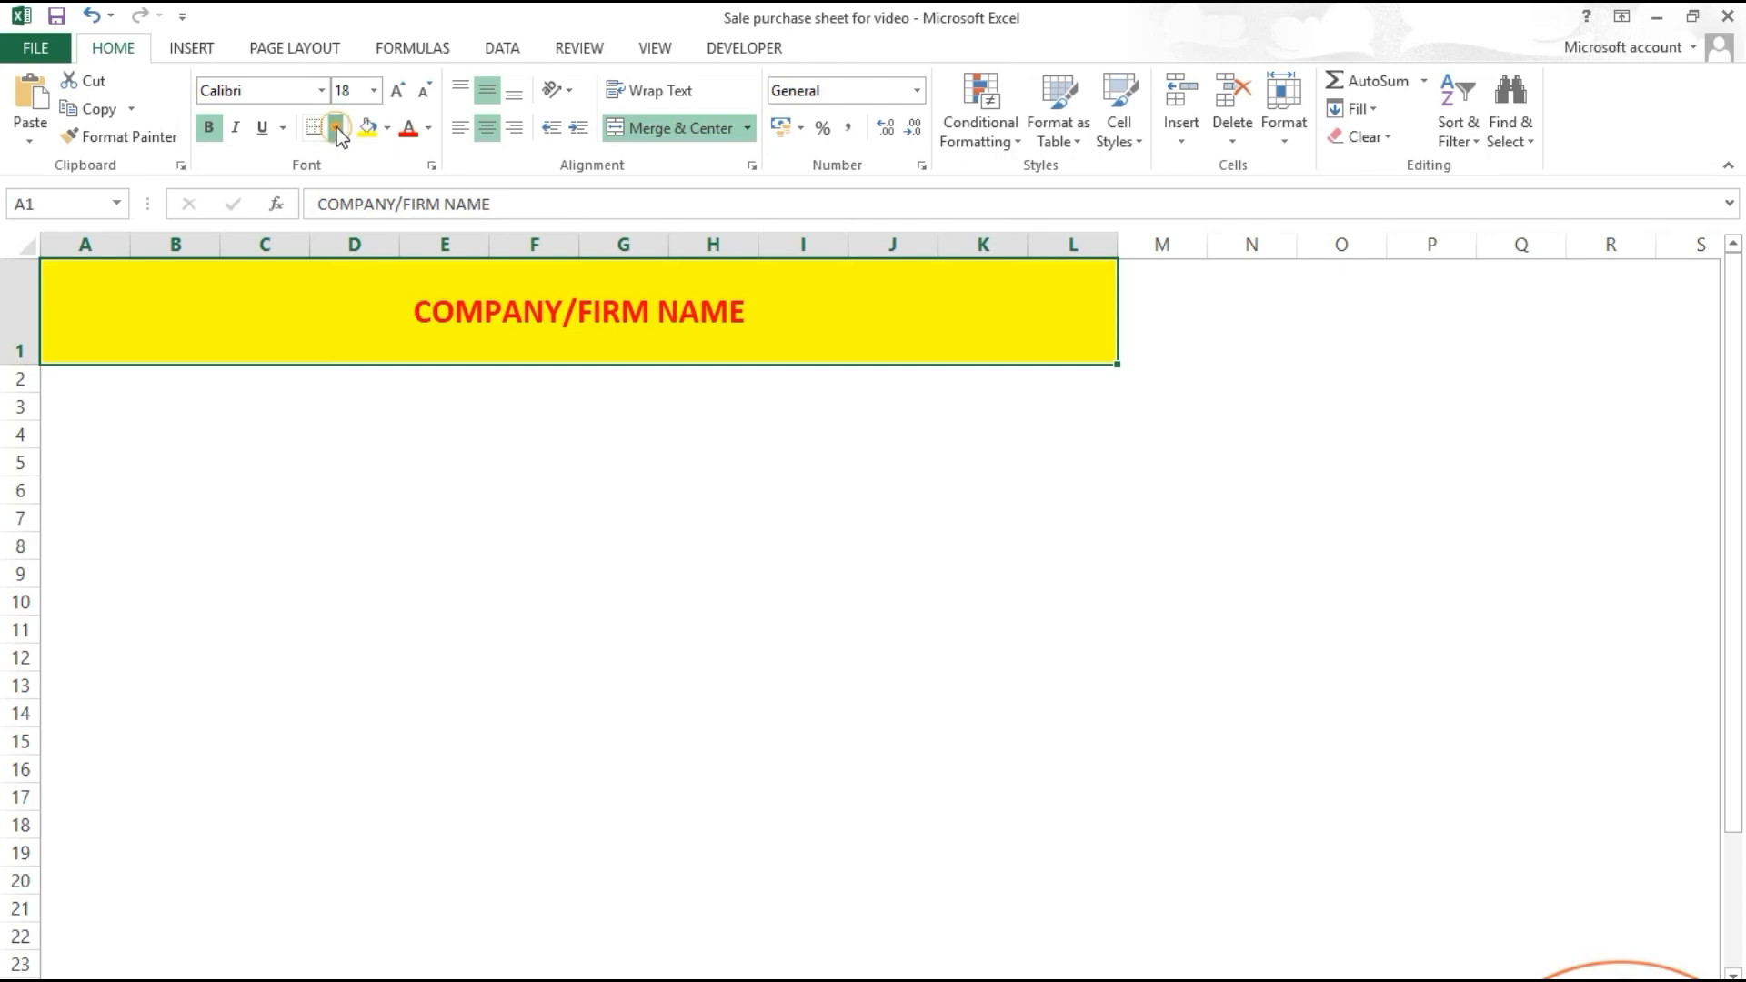
left_click(335, 127)
left_click(364, 391)
left_click(470, 438)
Step: Make A2:F2 a merged yellow cell and copy it to G2
left_click_drag(500, 382, 78, 374)
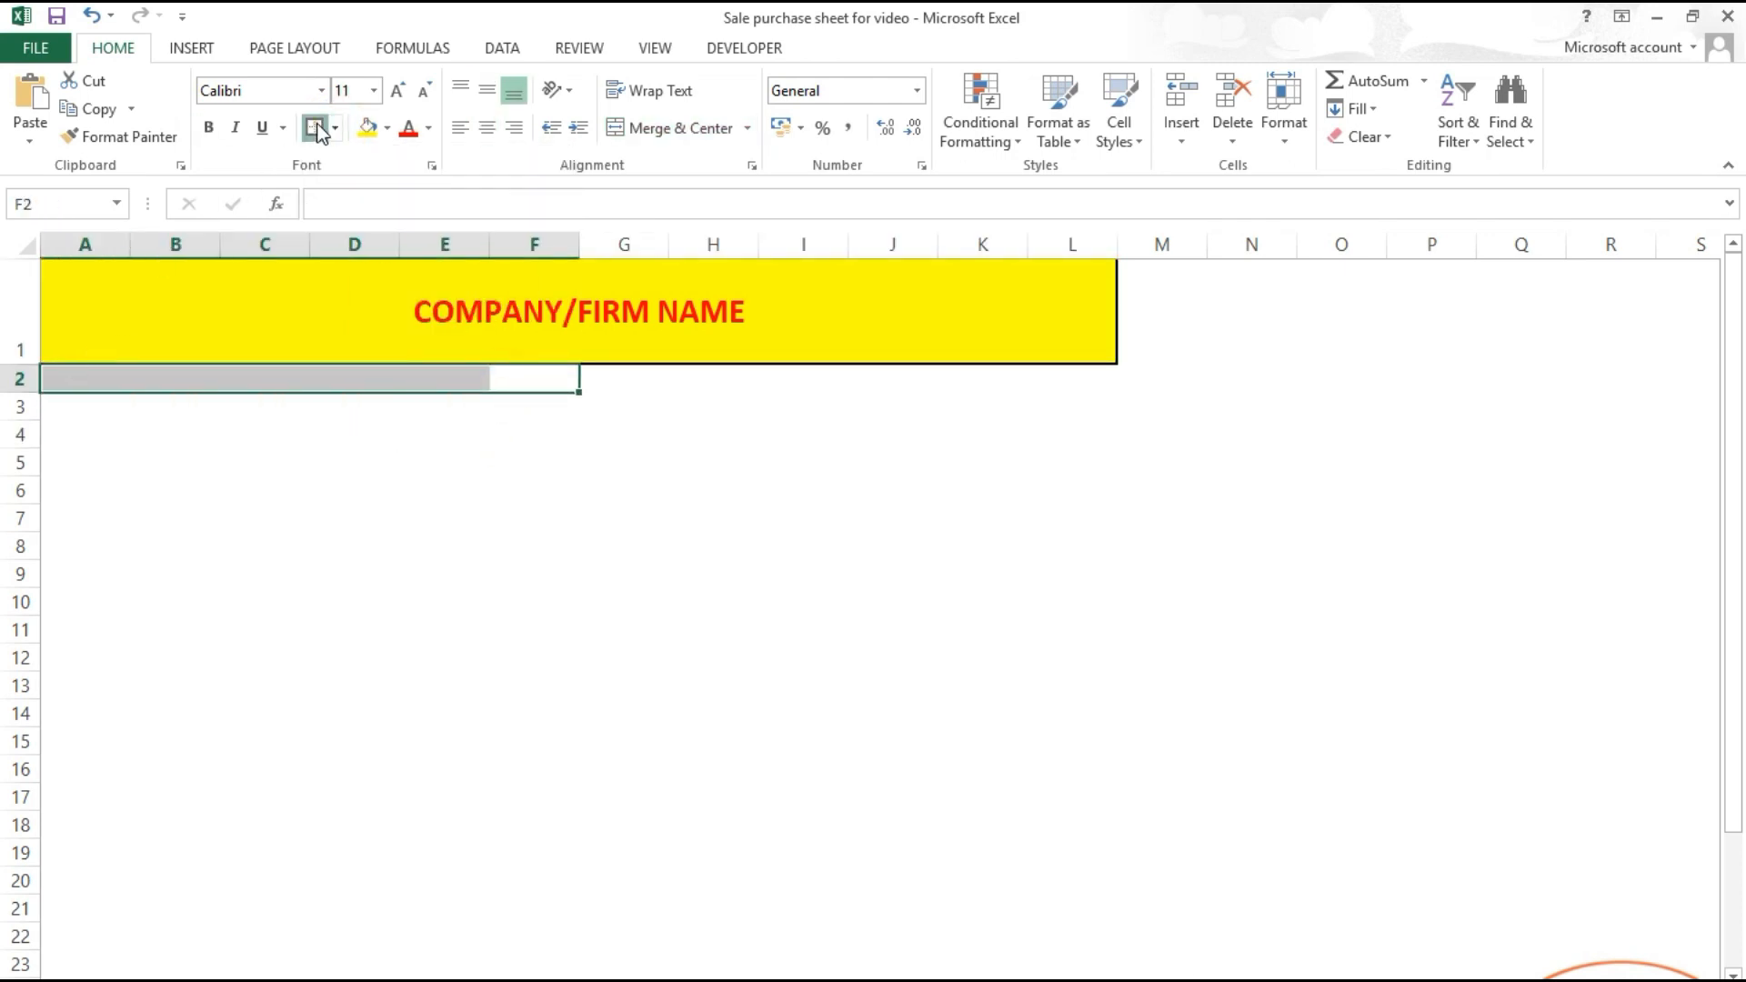
left_click(368, 127)
left_click(521, 416)
left_click(526, 389)
left_click_drag(532, 383, 70, 377)
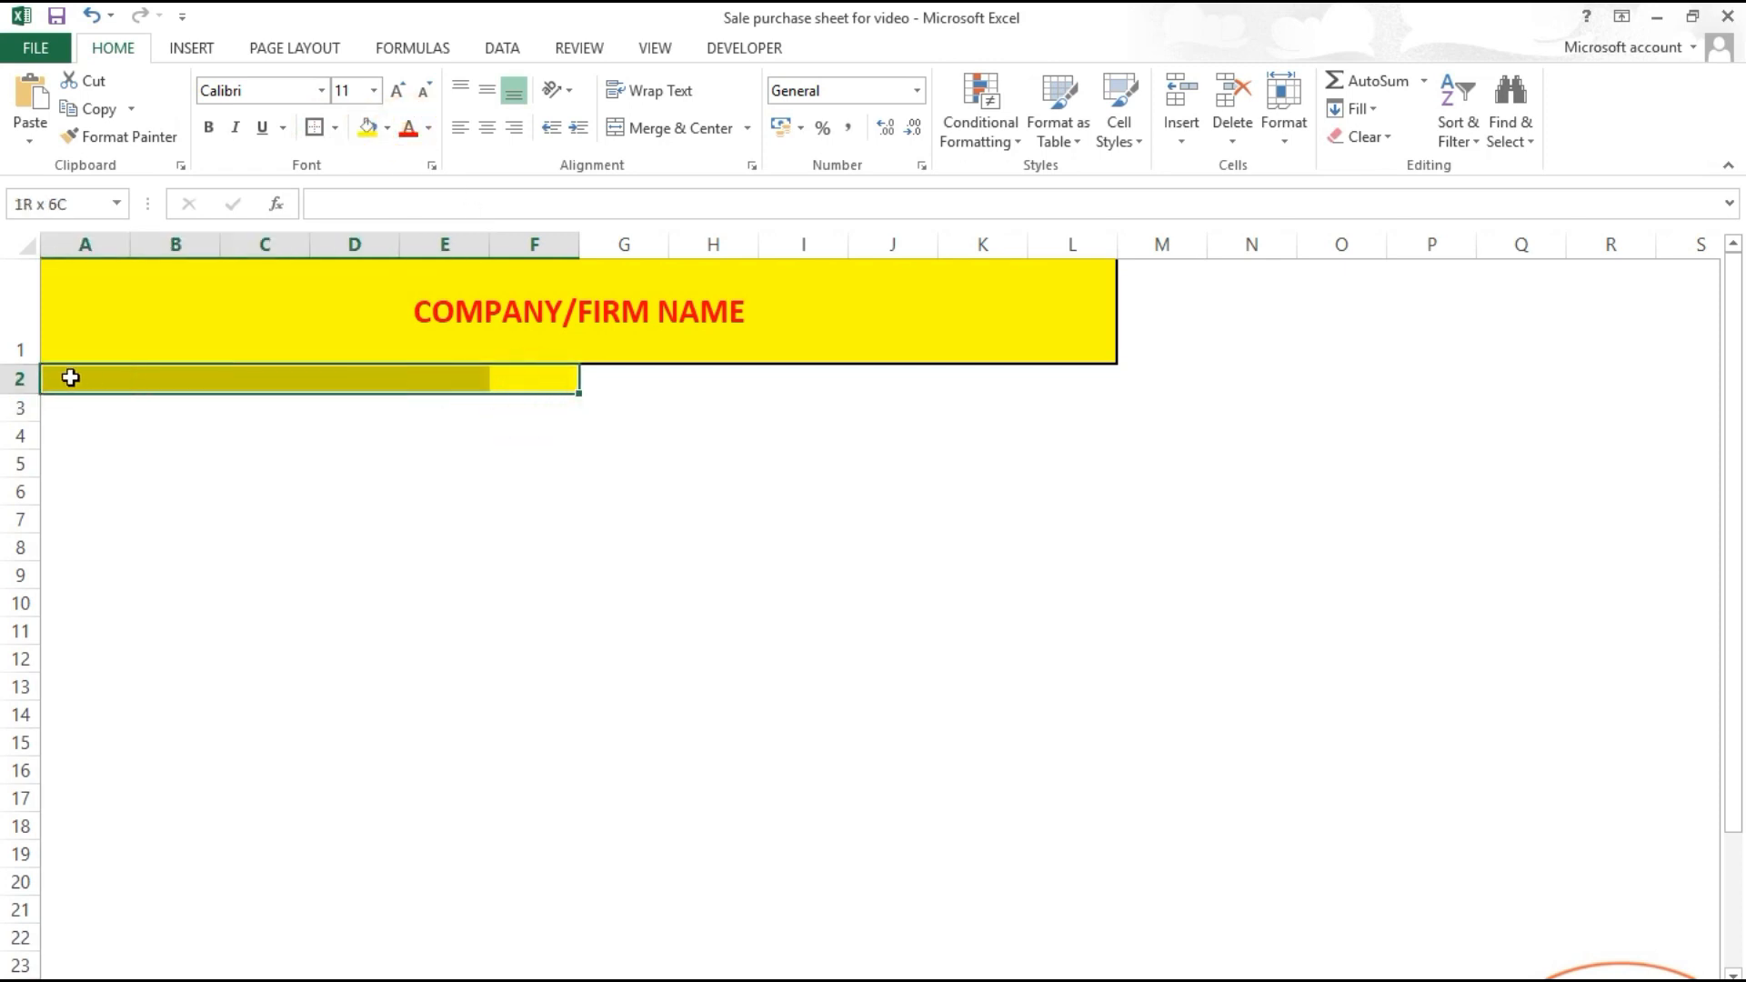
left_click(681, 127)
key("ctrl+c")
key("ctrl+v")
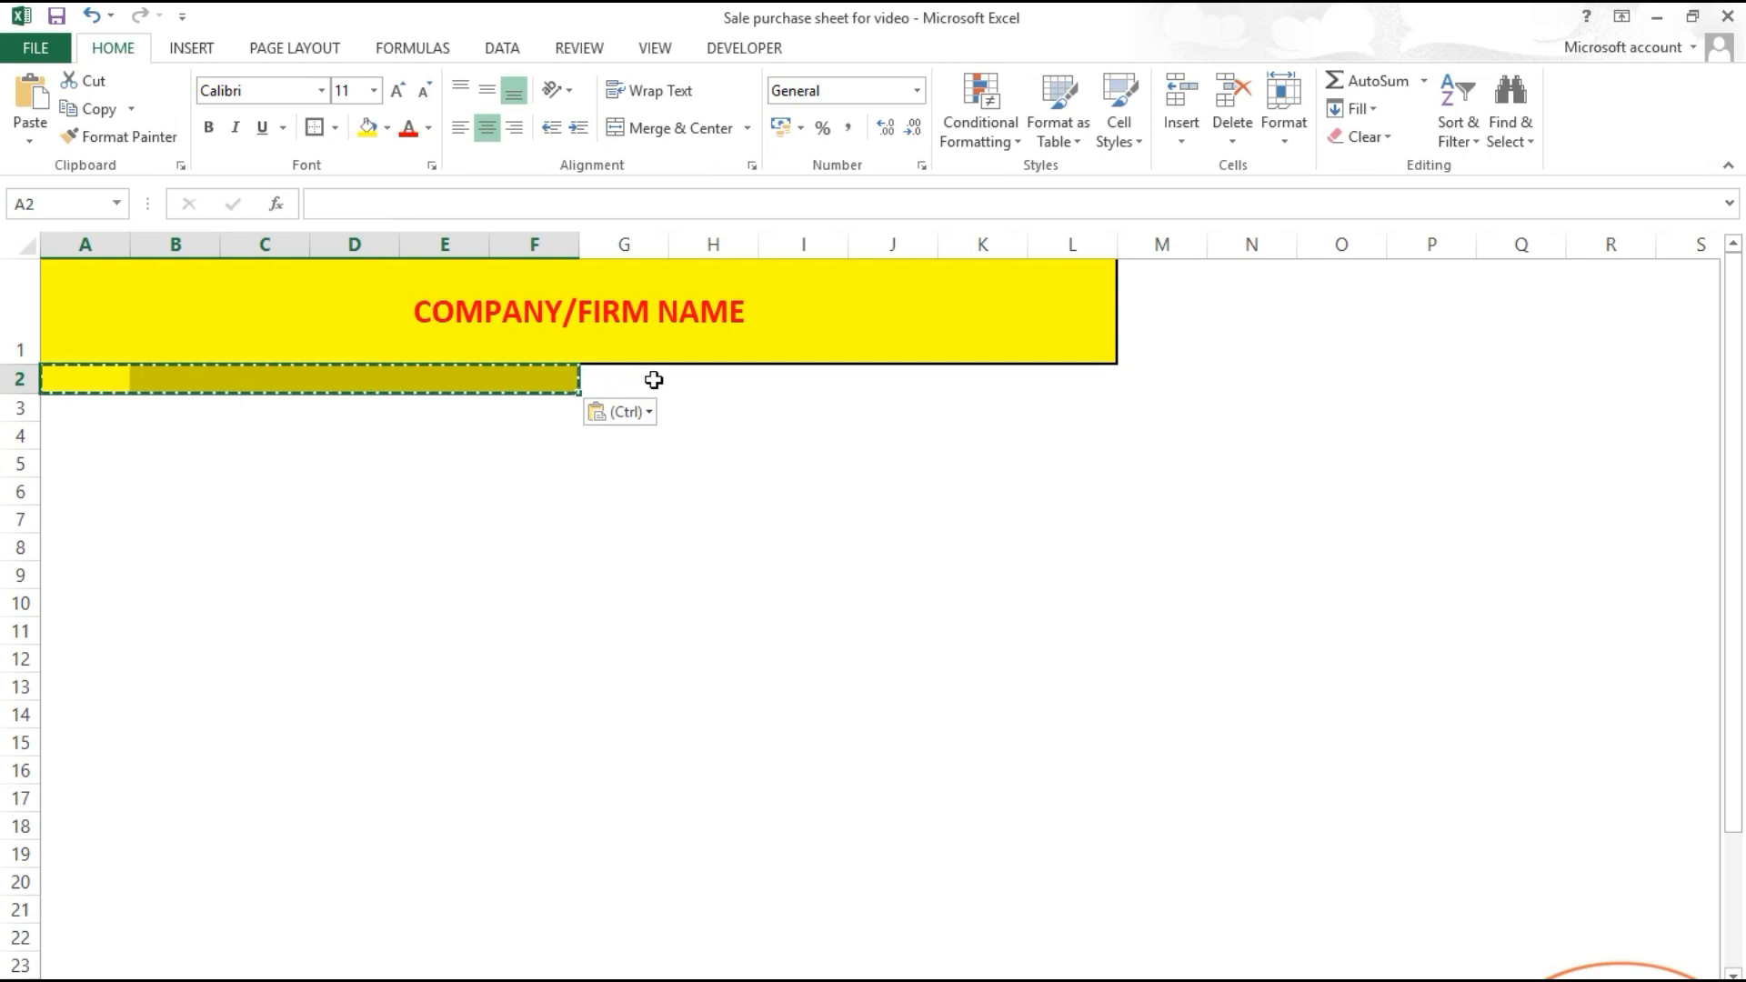
left_click(642, 378)
key("ctrl+v")
key("Escape")
Step: Label the headings PURCHASE and SALES, make row 2 taller, and middle-align them
double_click(484, 375)
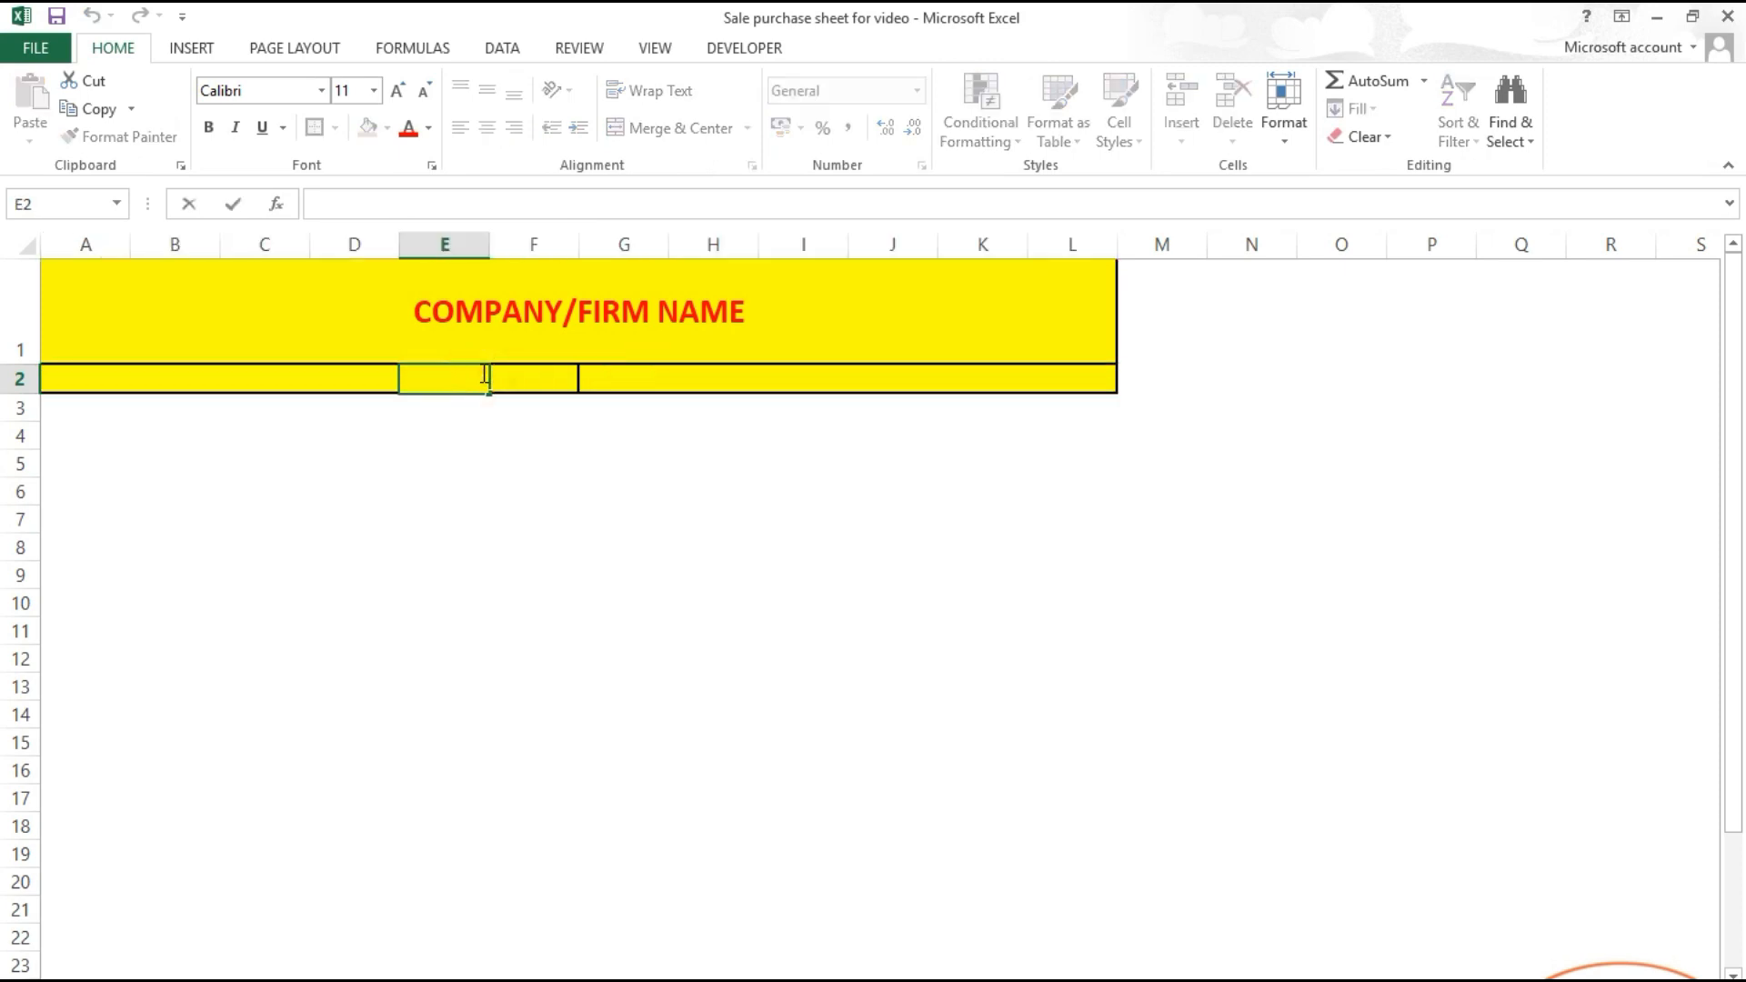
left_click(515, 419)
left_click(554, 371)
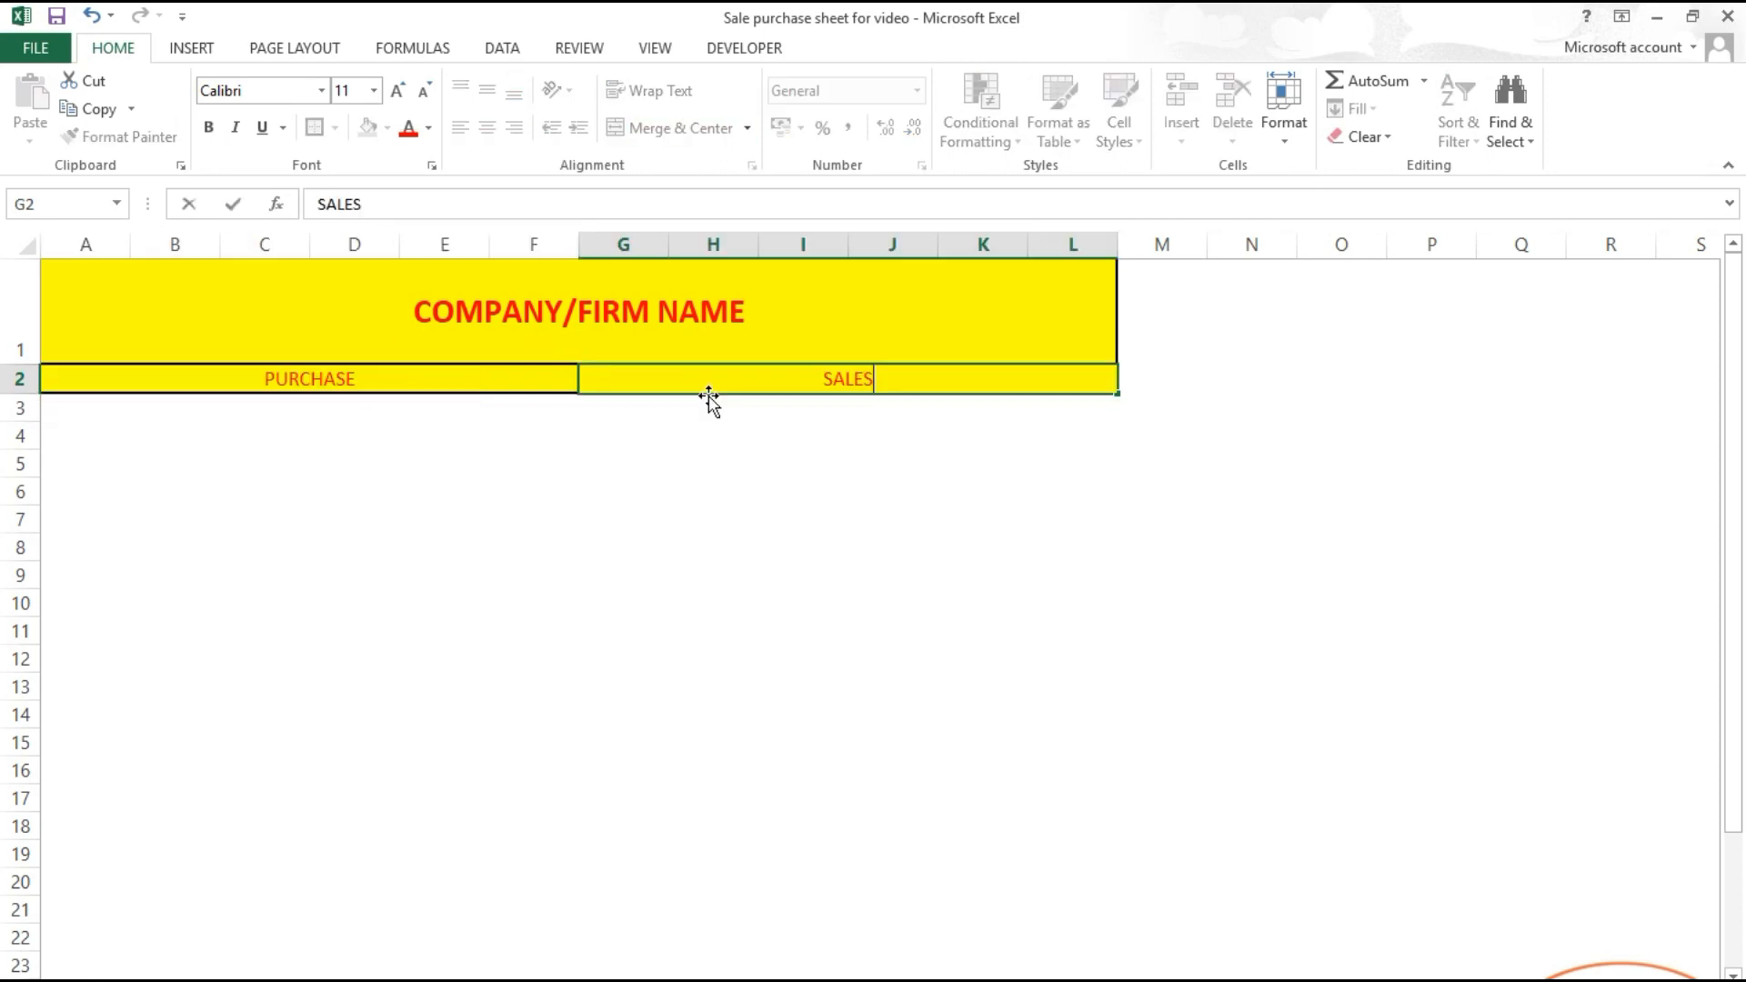
key("Return")
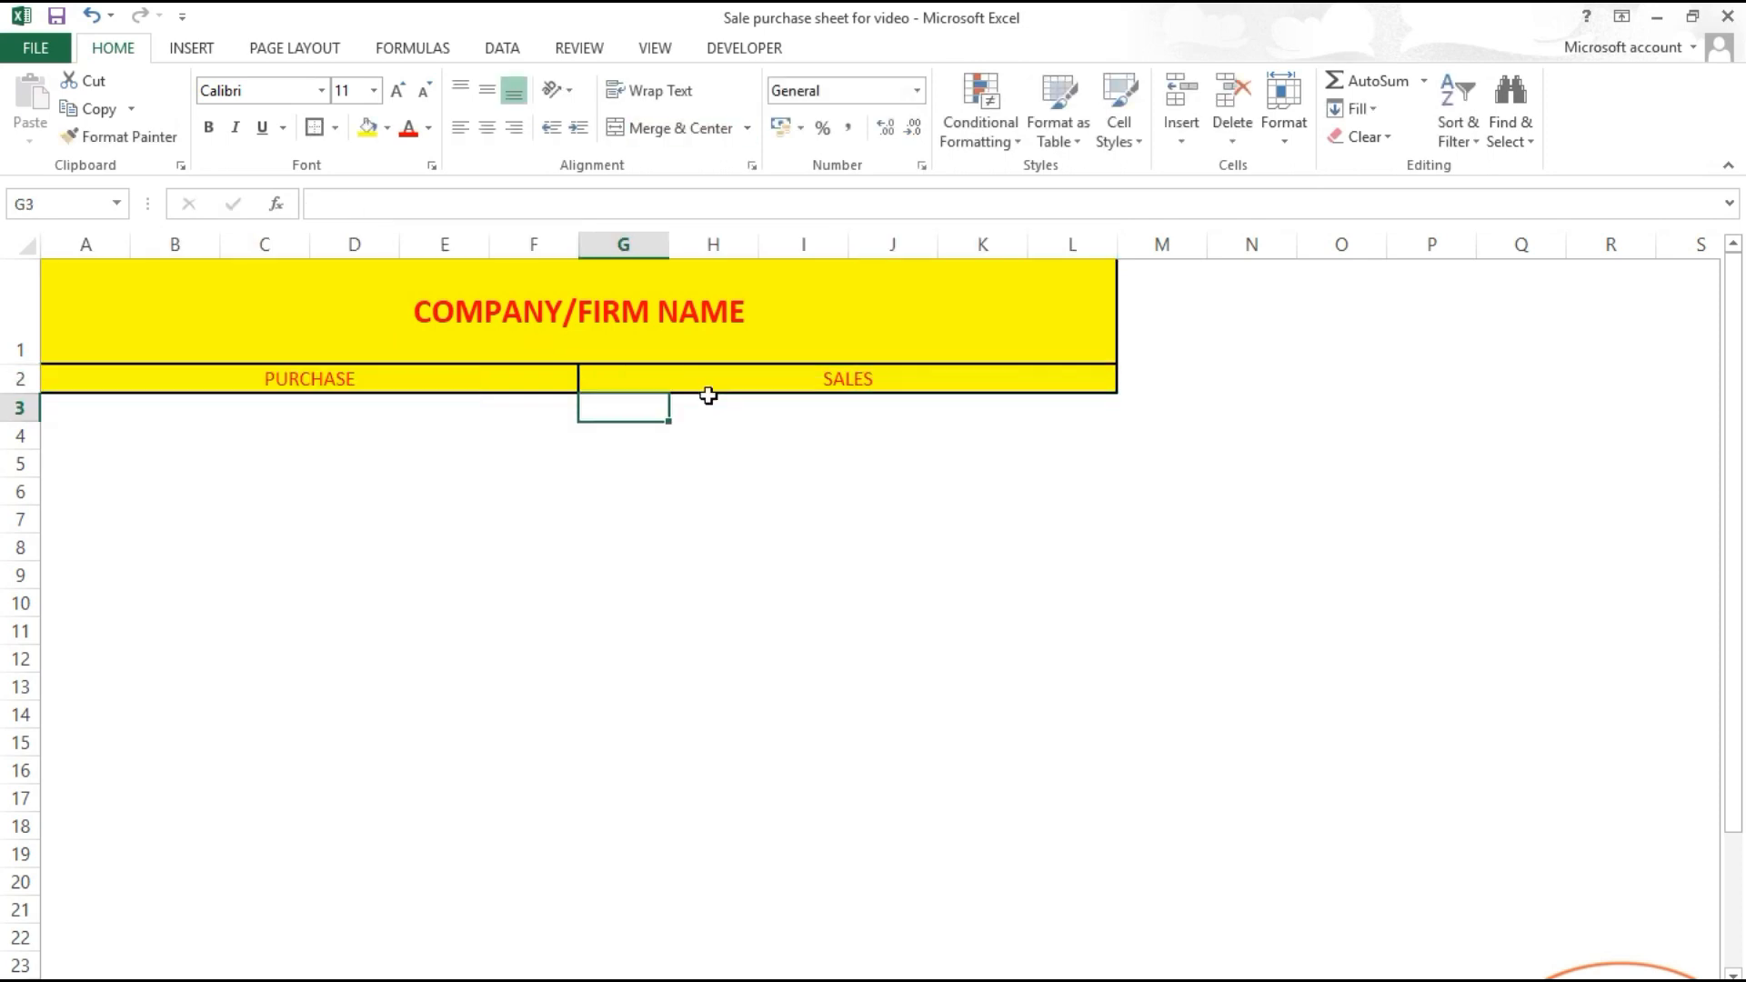
left_click_drag(24, 402, 25, 412)
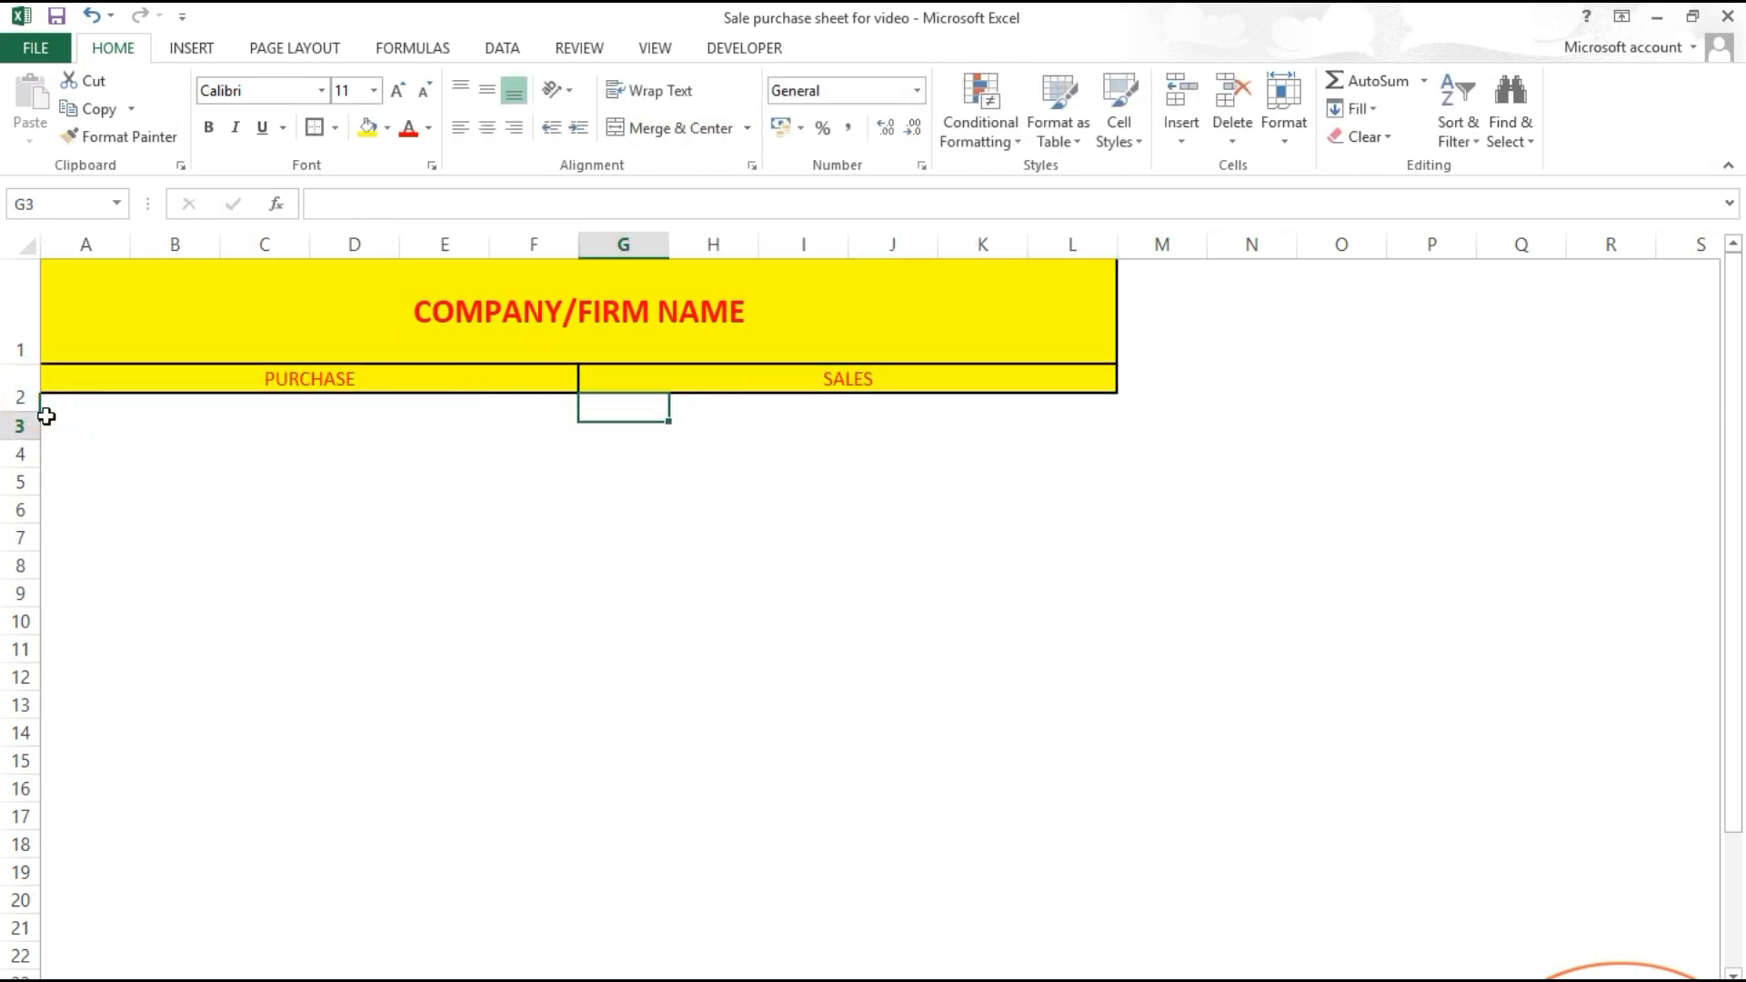
left_click(892, 557)
left_click_drag(289, 391, 745, 388)
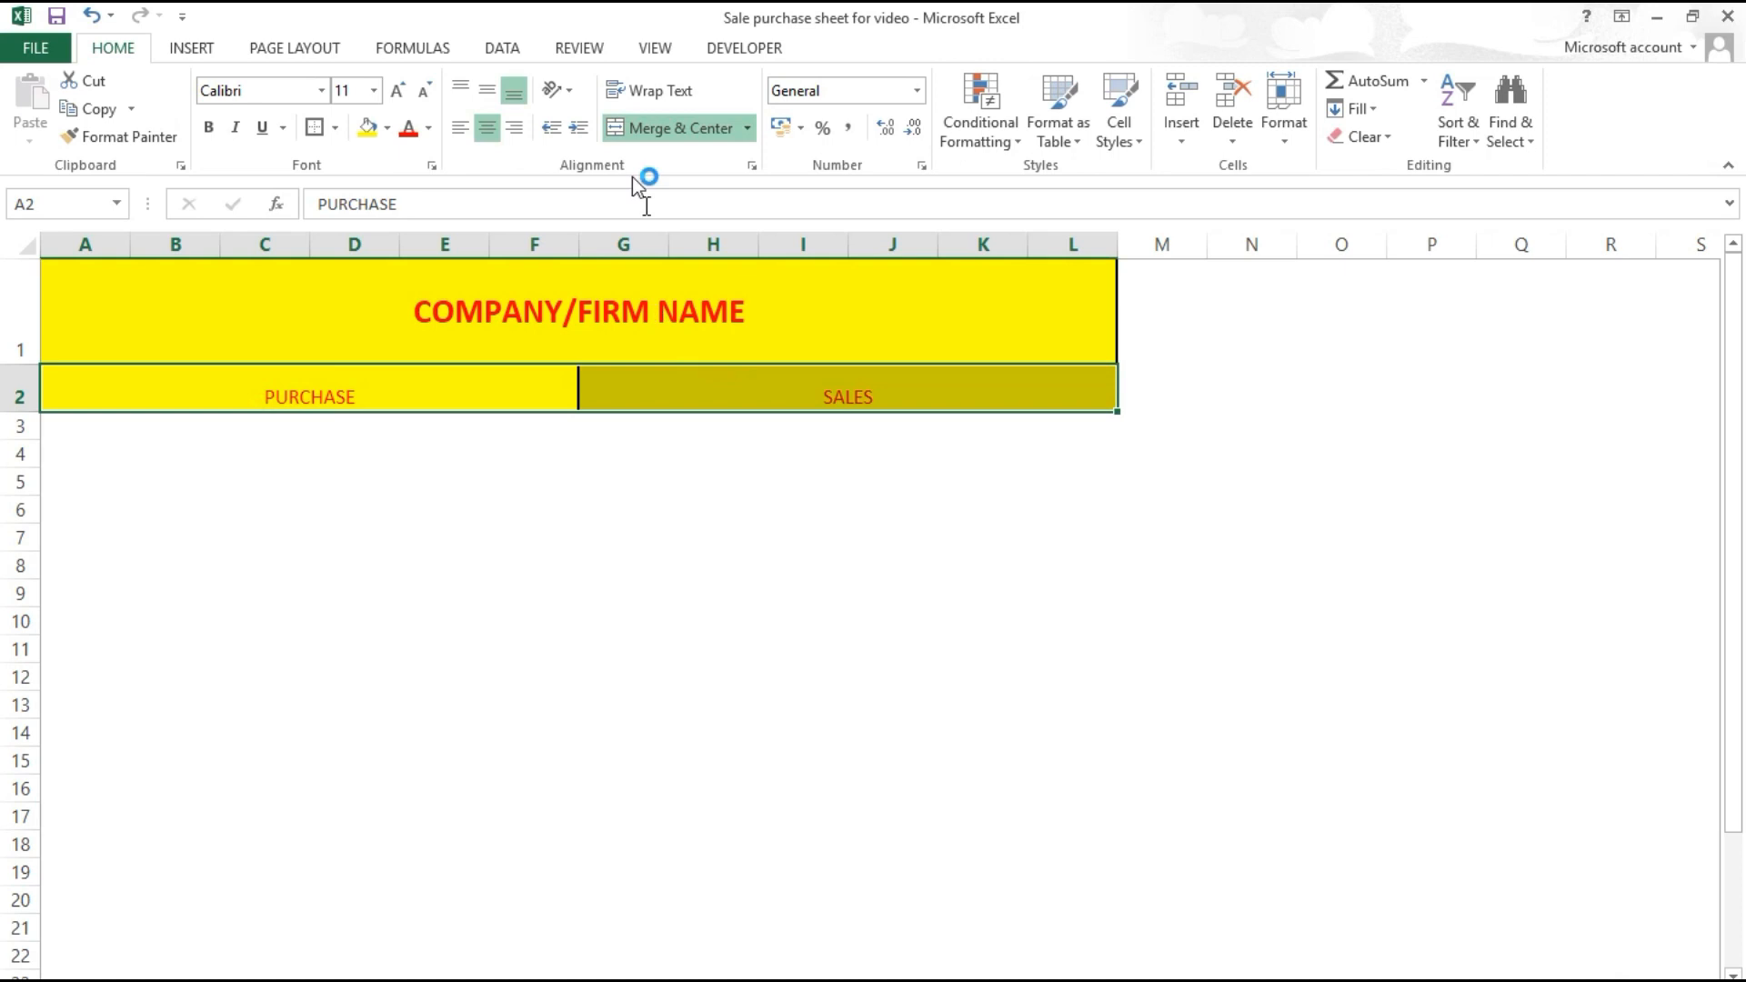
left_click(488, 91)
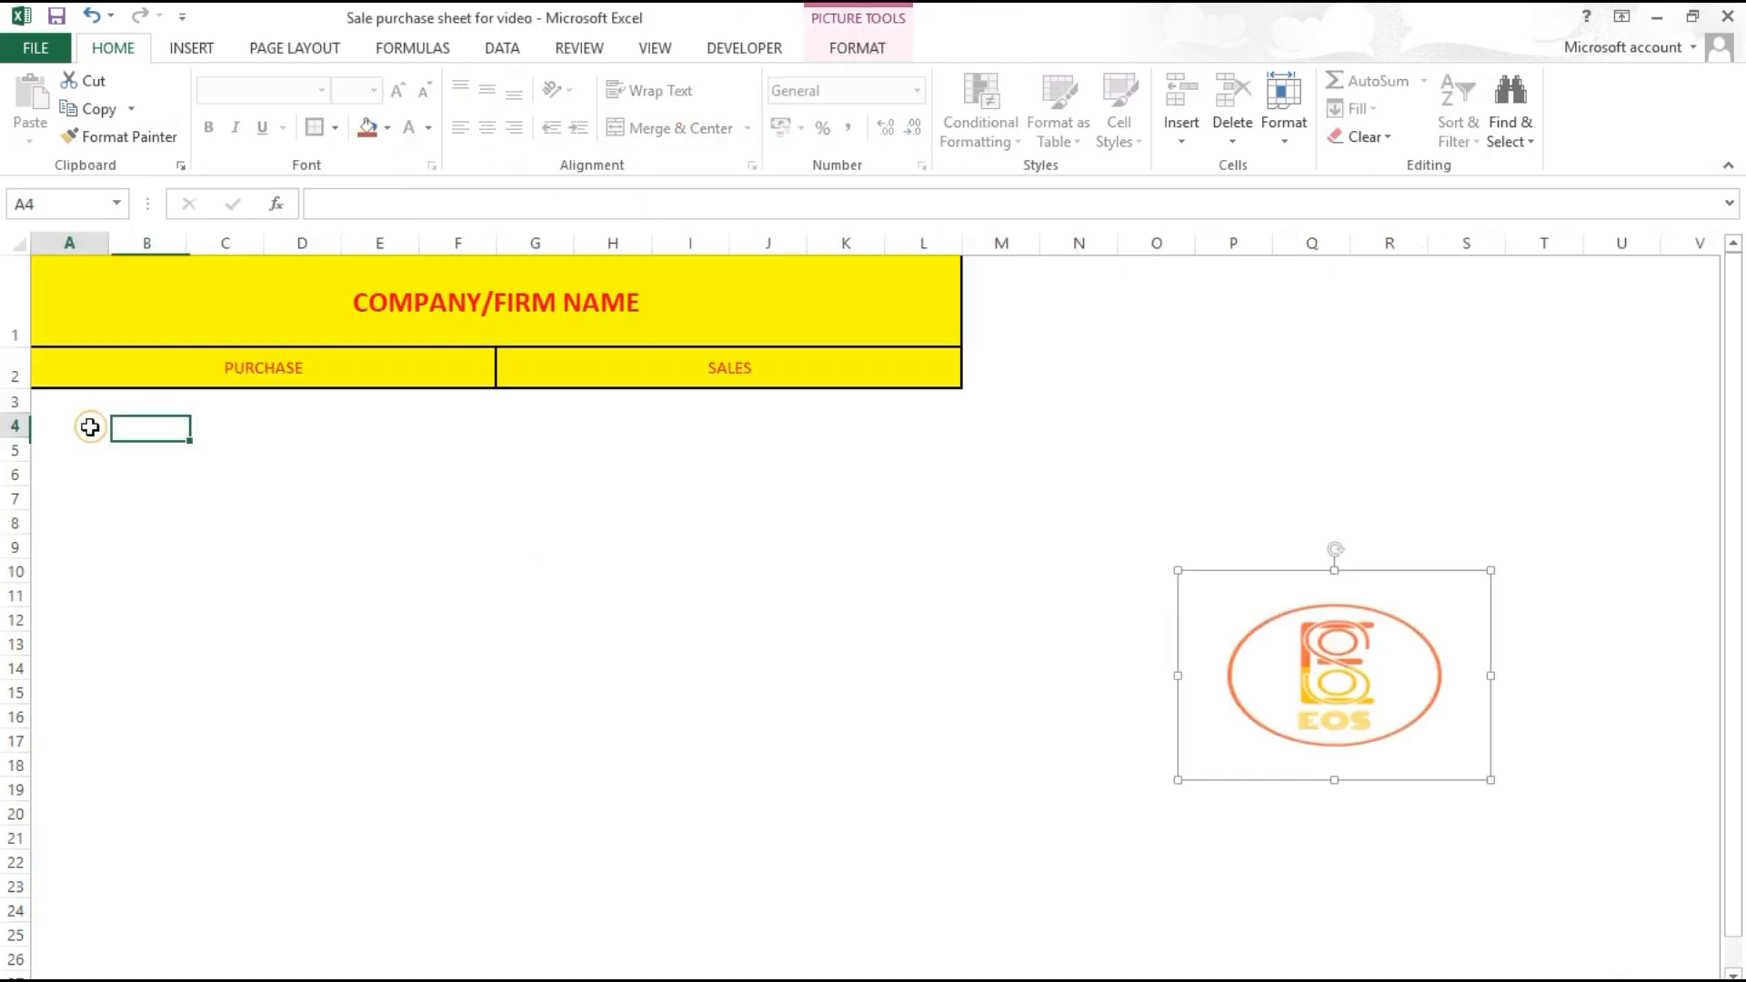
left_click(83, 426)
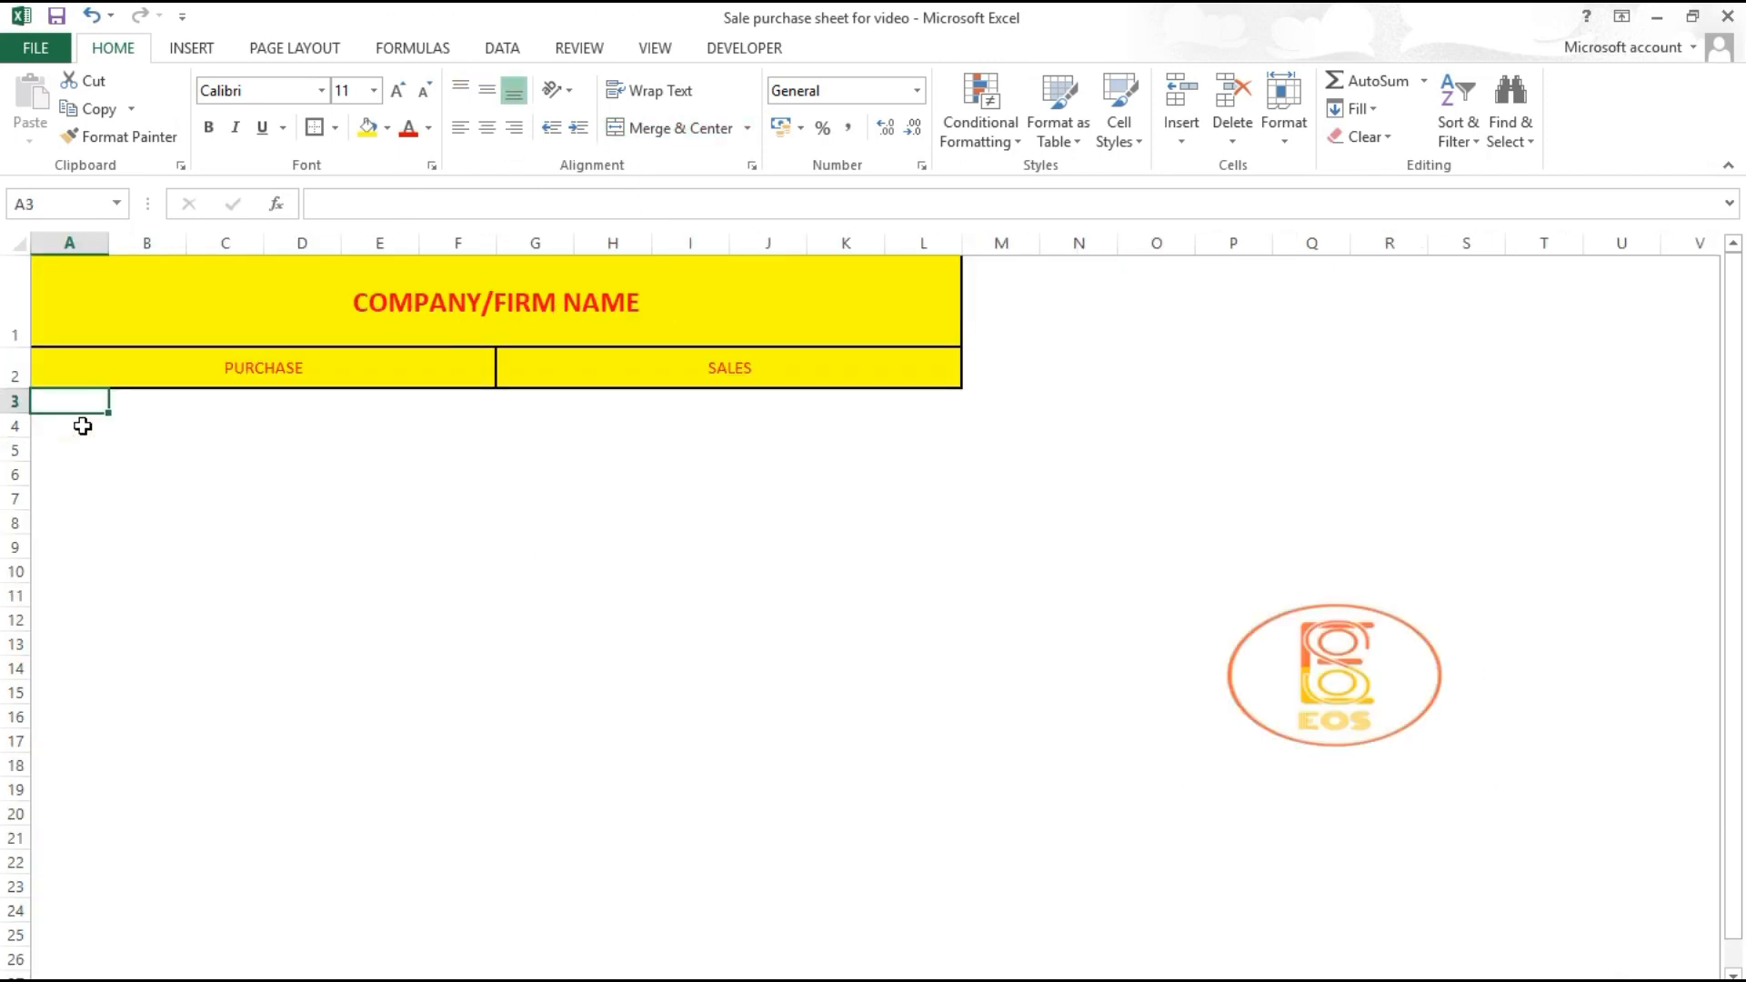
Step: Enter the headings s.No., Firm Name and Iteam Detail in A3:C3
type("s")
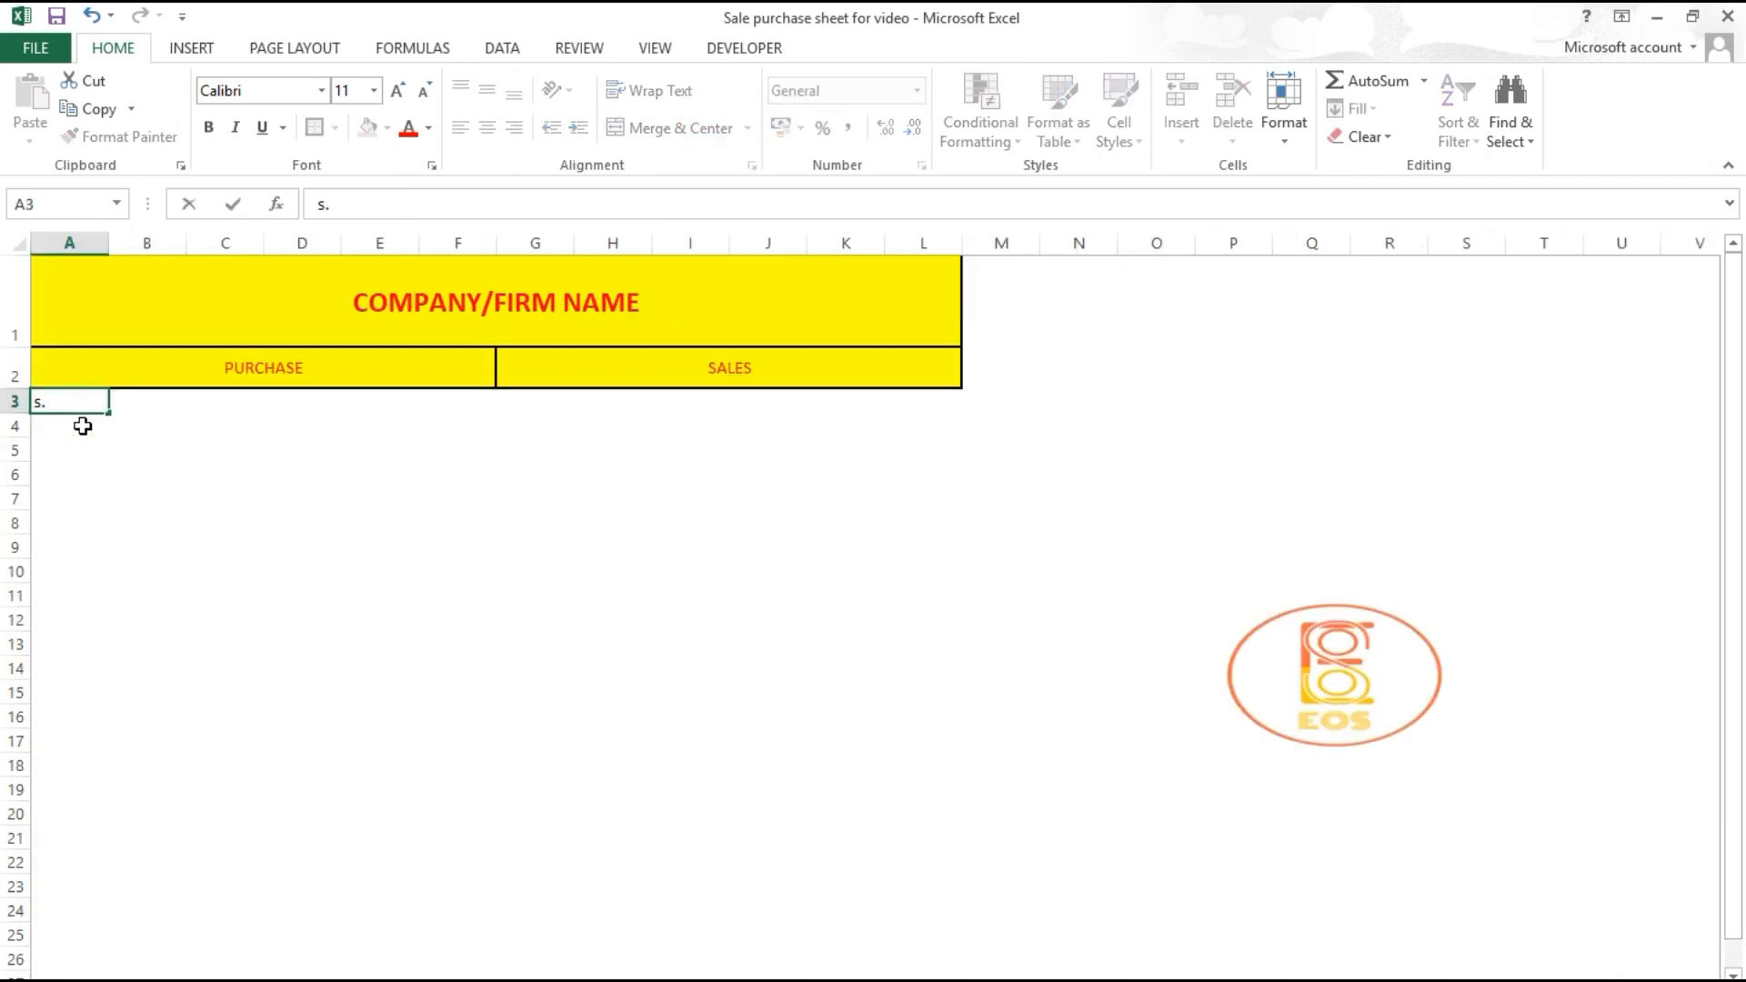
type(".n")
key("BackSpace")
type("No.")
key("Tab")
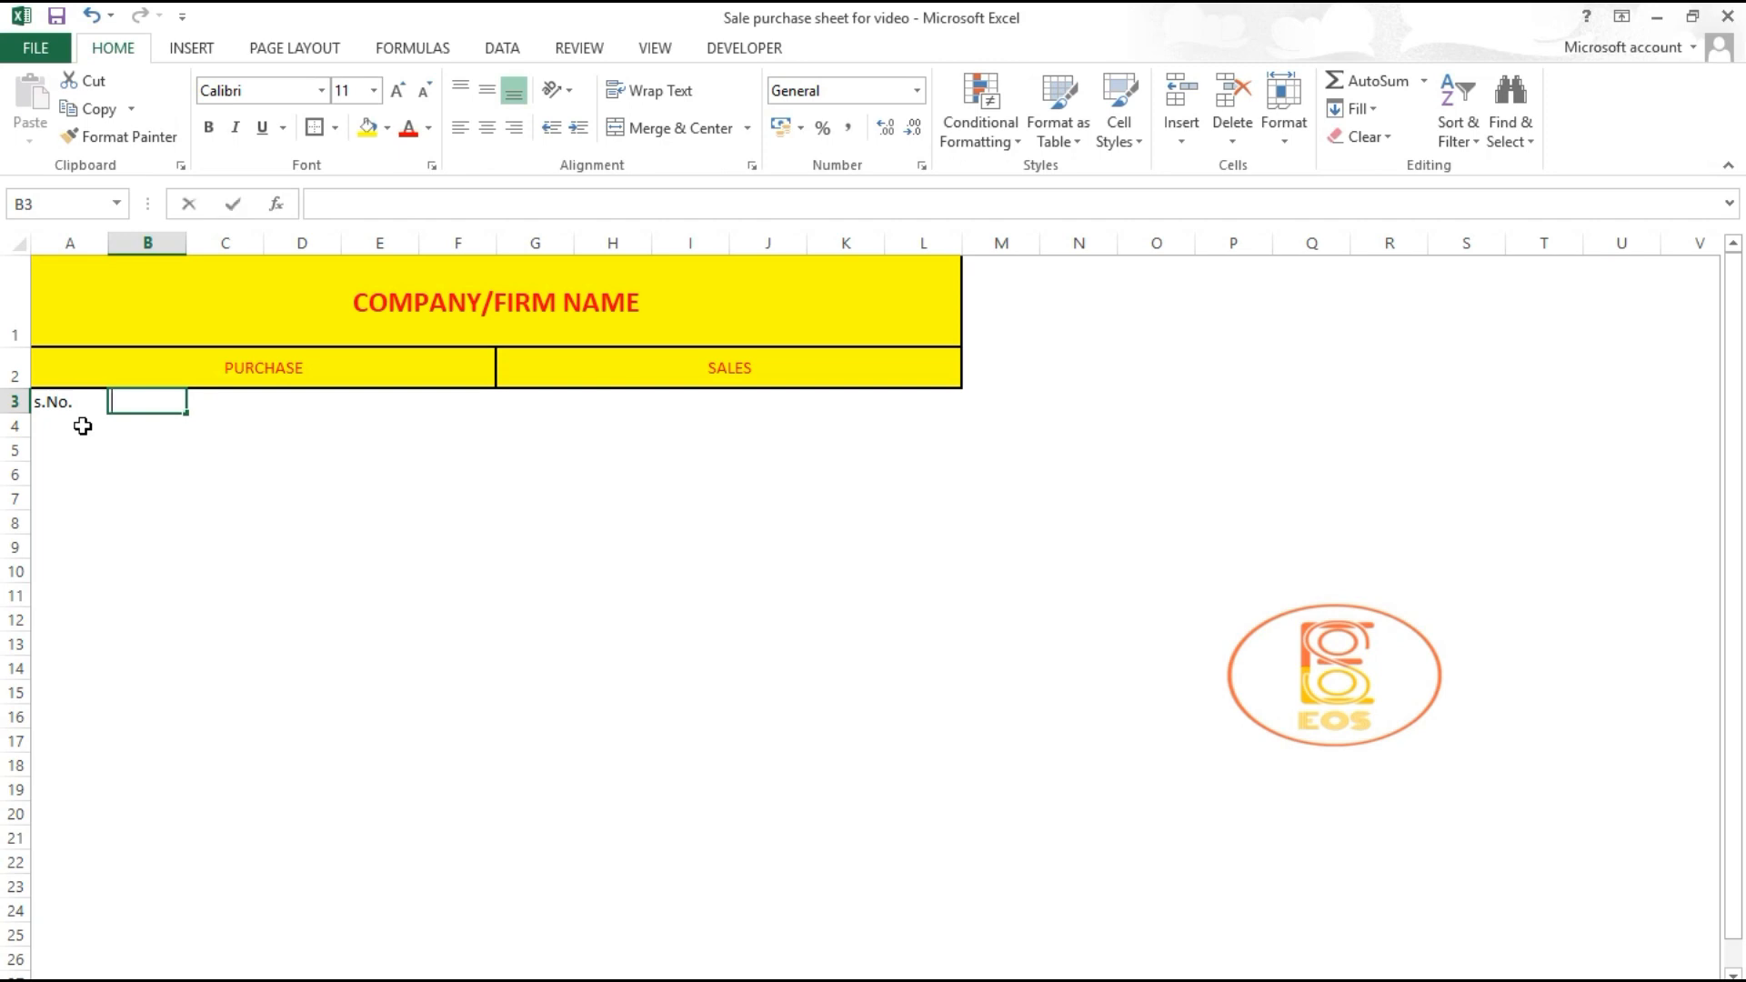
type("Firm Name")
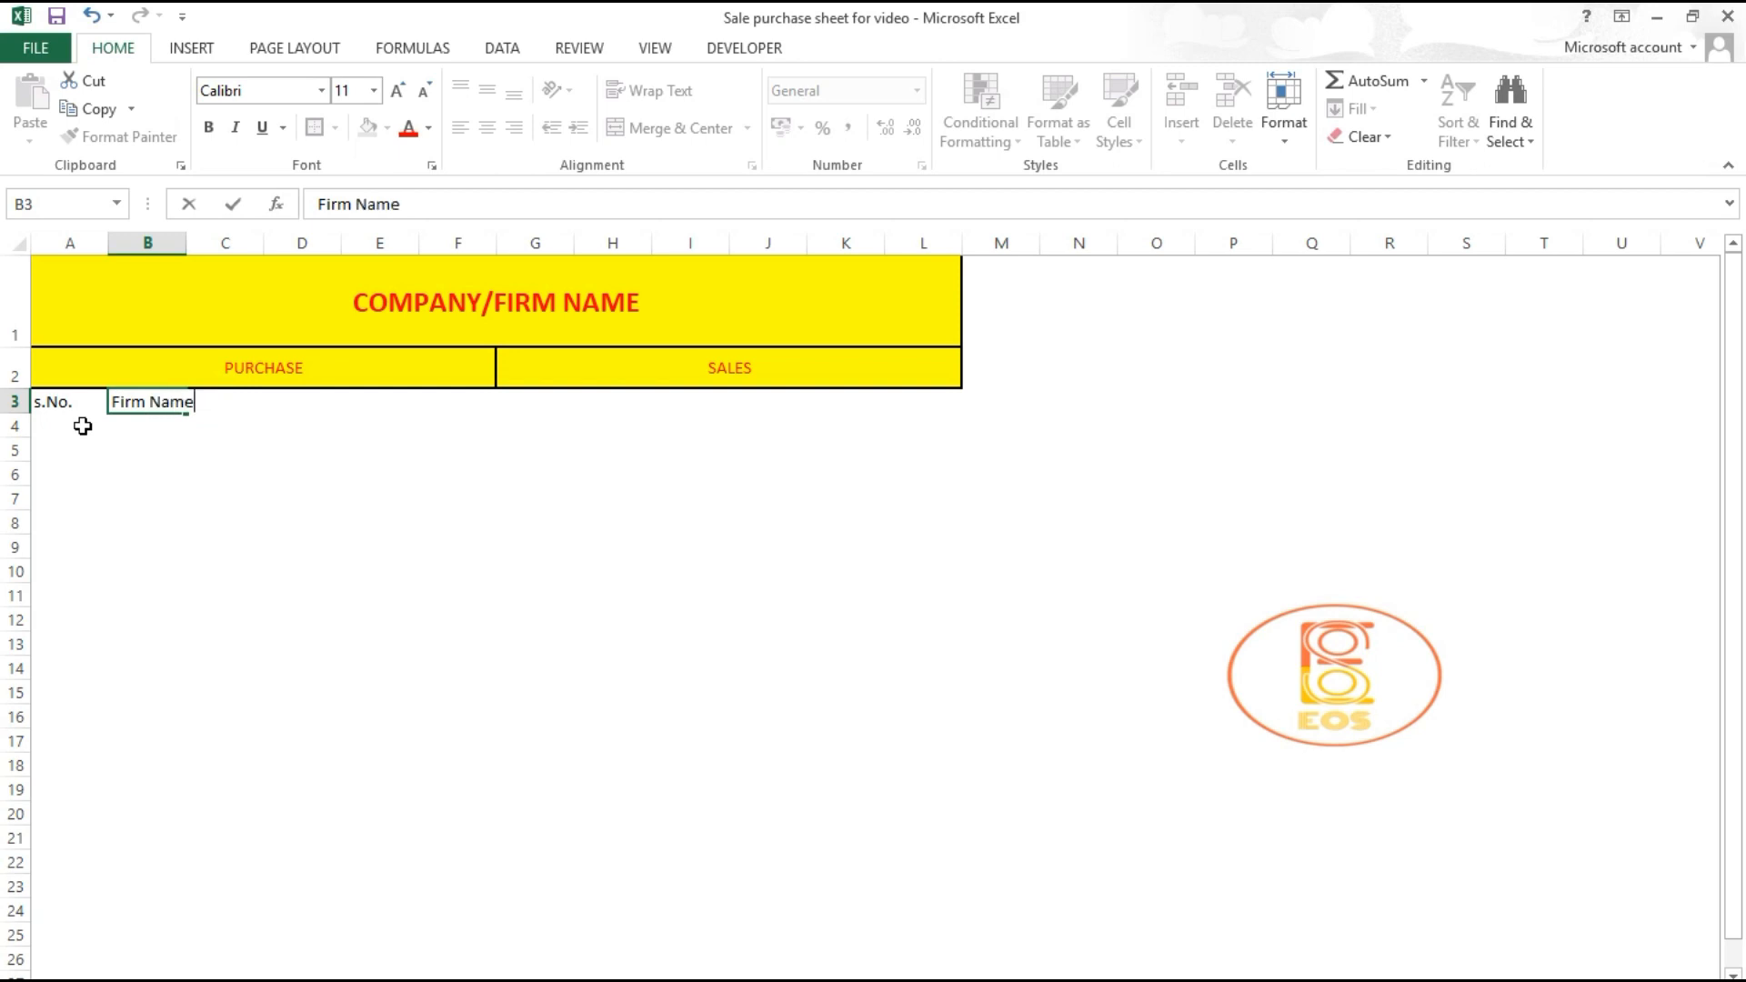
key("Tab")
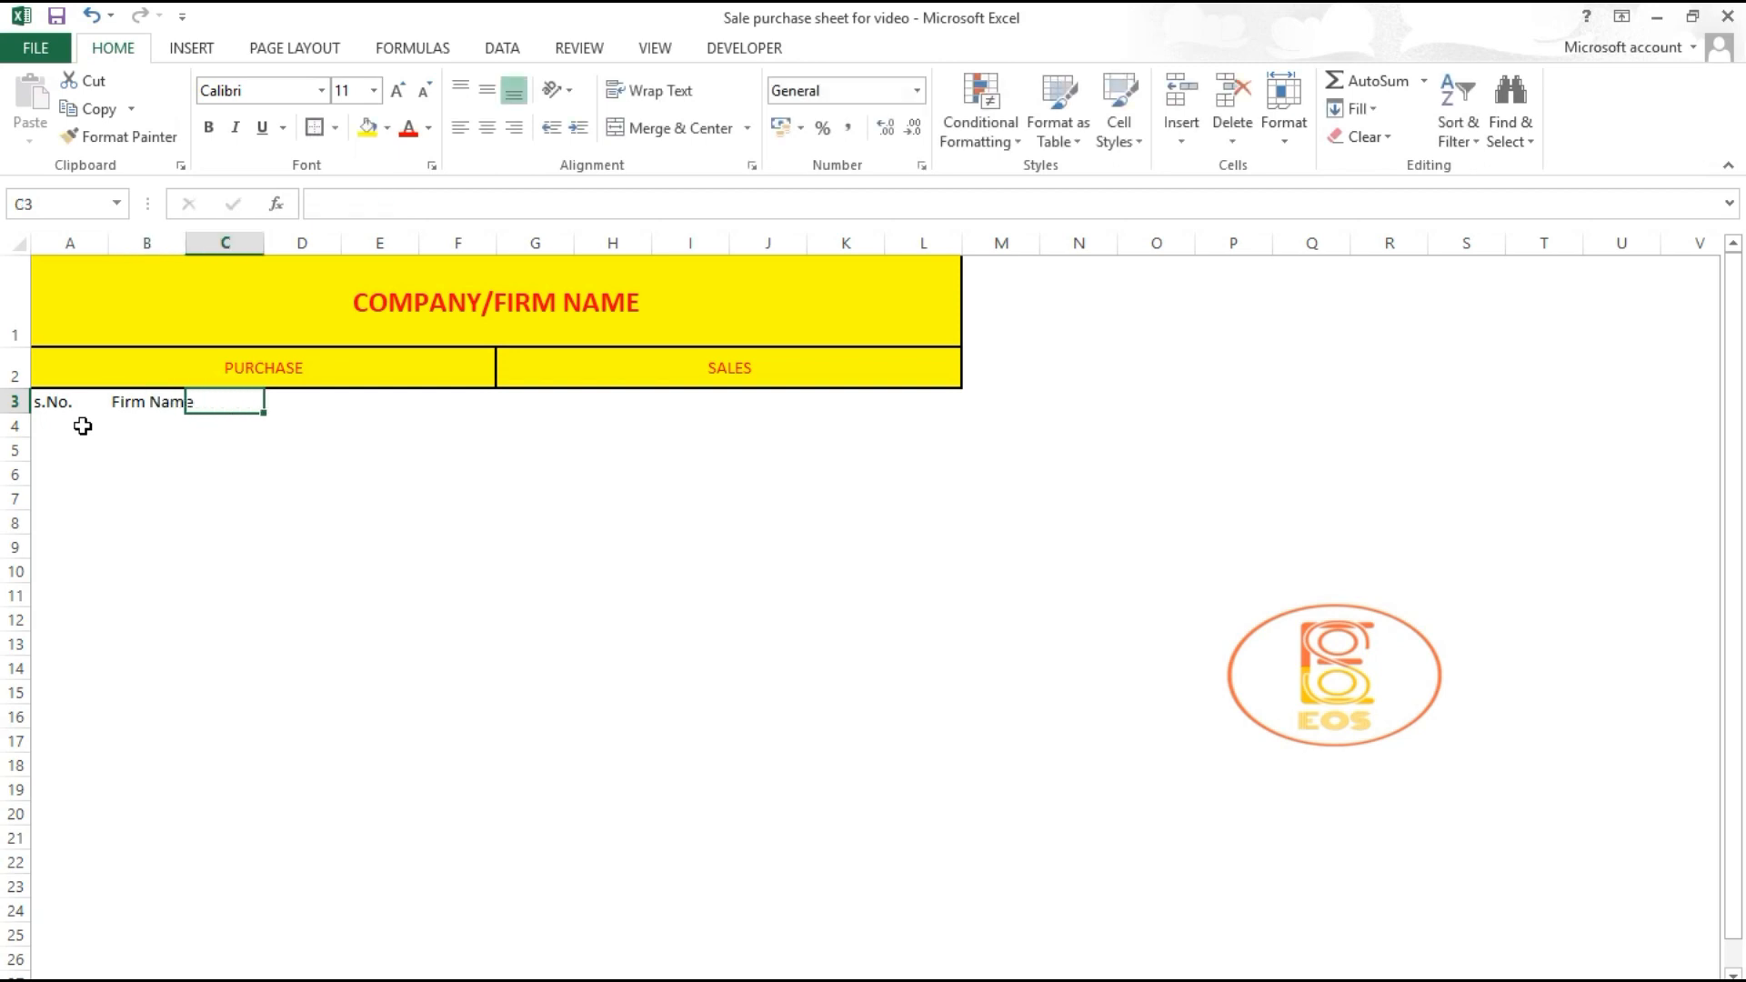
type("Iteam De")
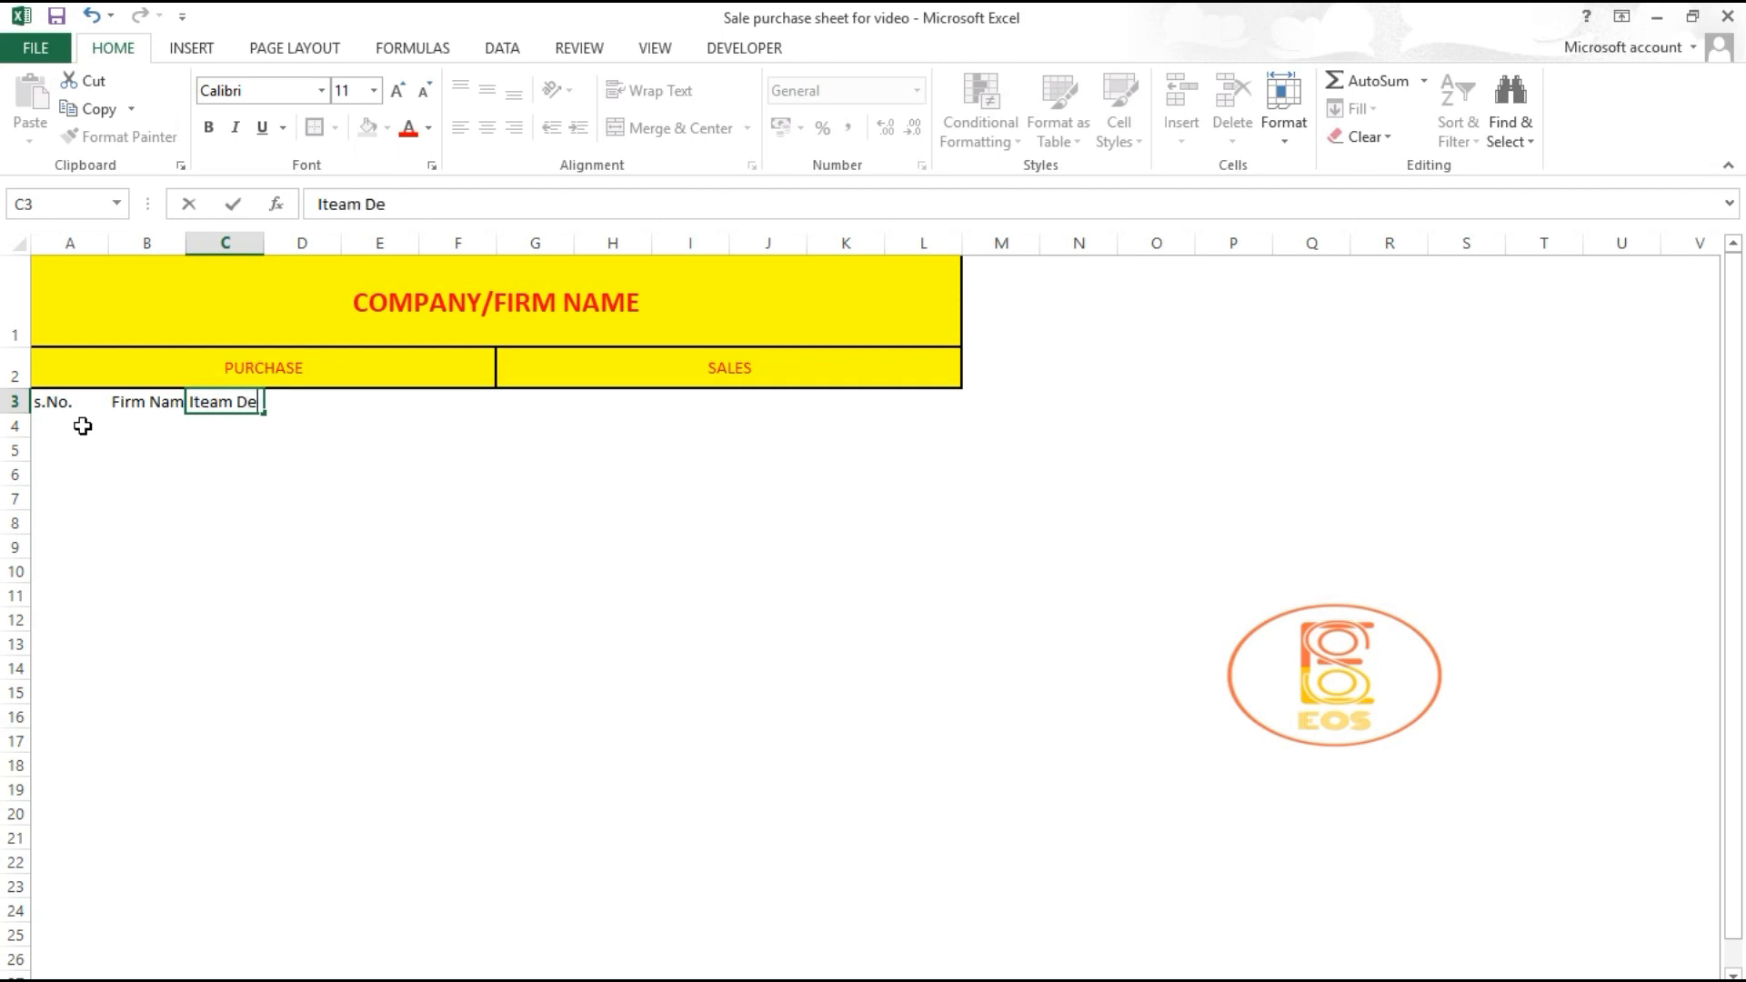
type("tail")
key("Tab")
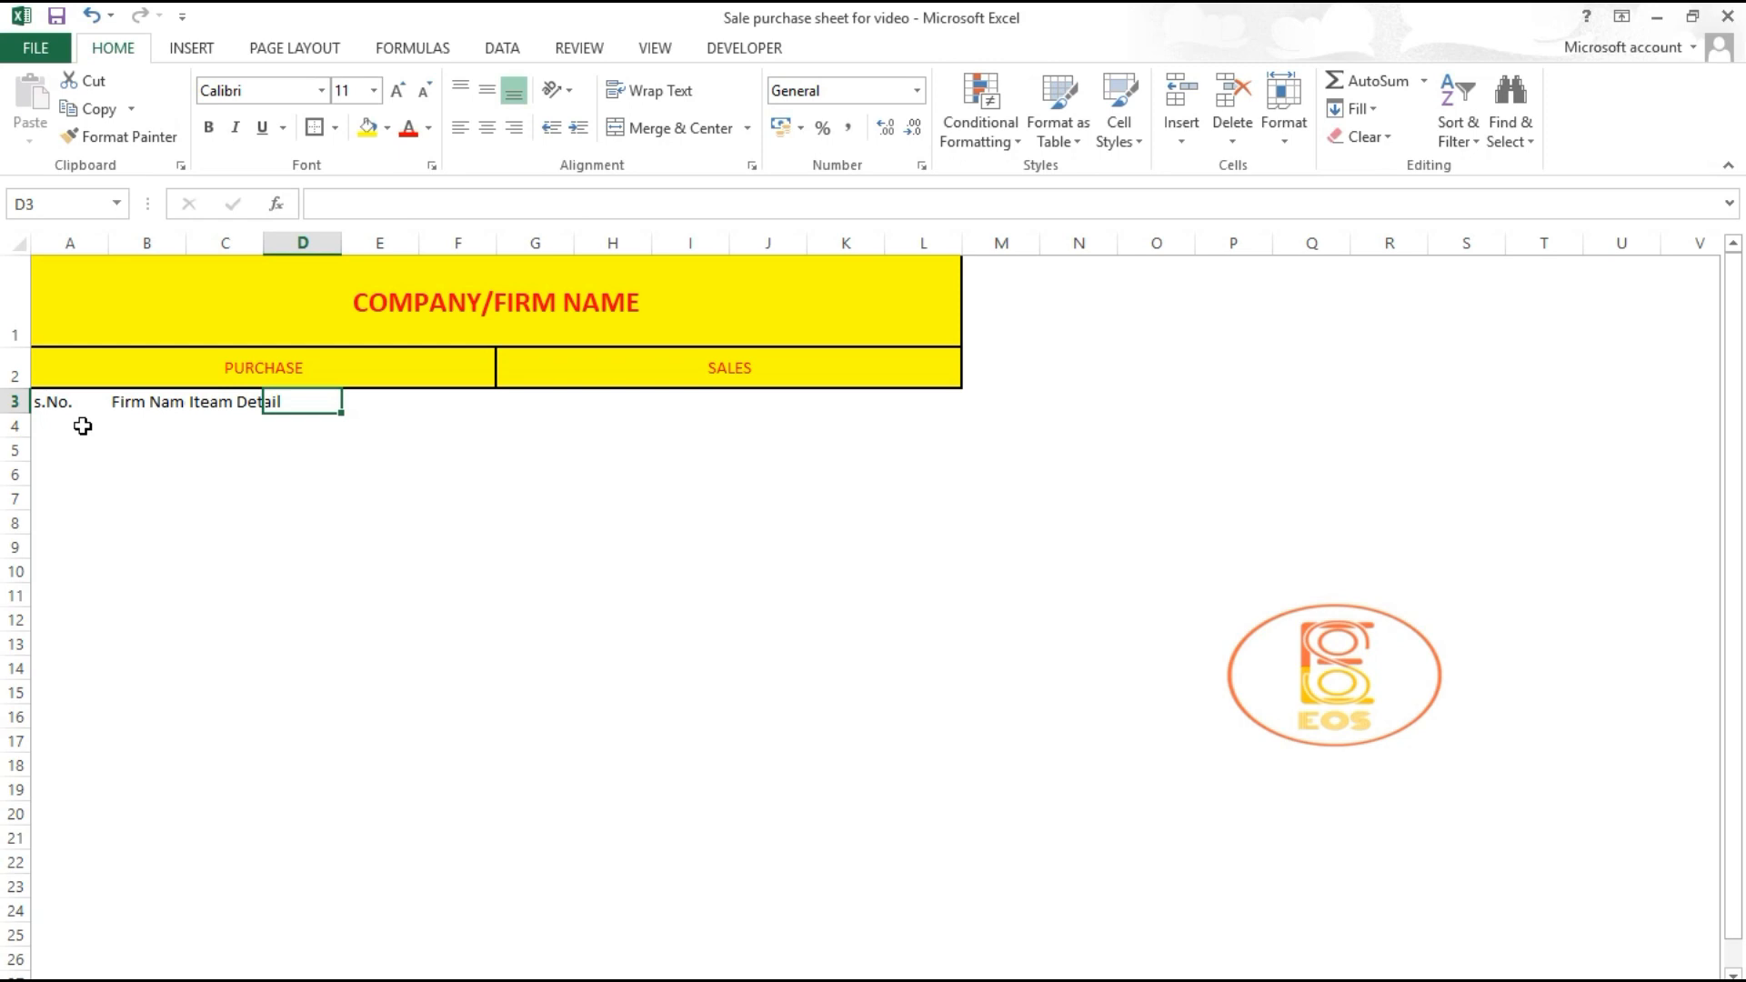
Step: Add the headings Invoice No., Date and Value in D3:F3
type("Invoic")
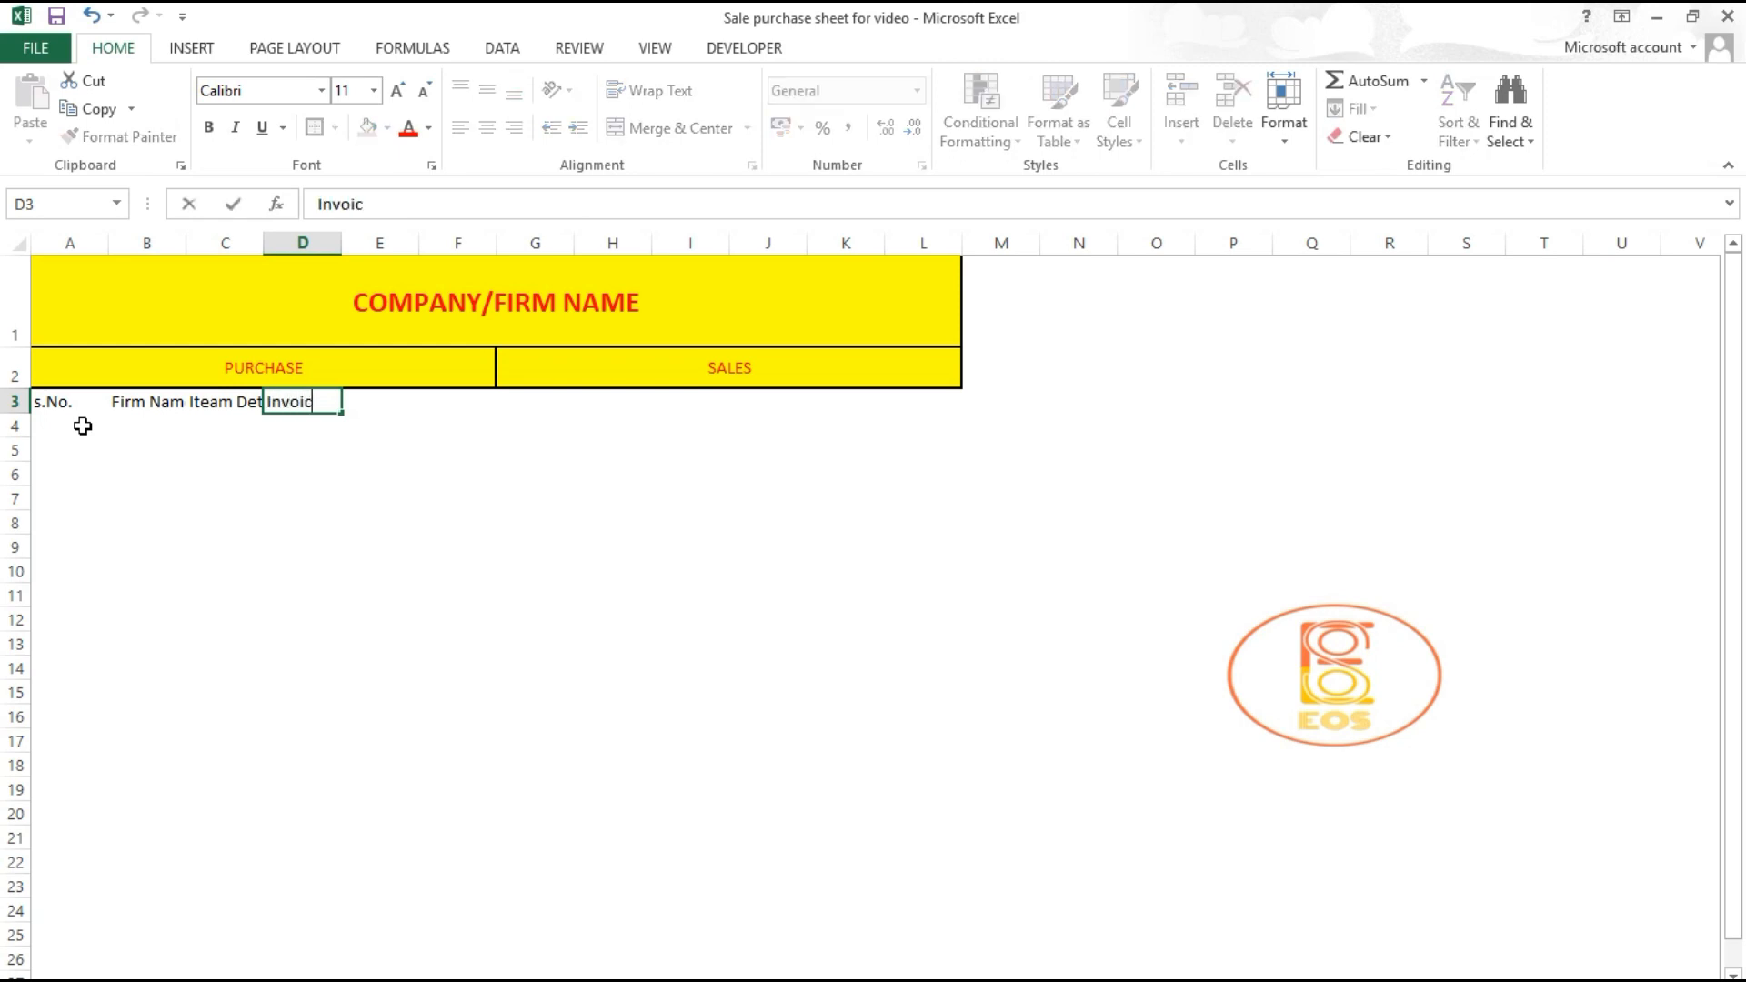
type("e No.")
key("Tab")
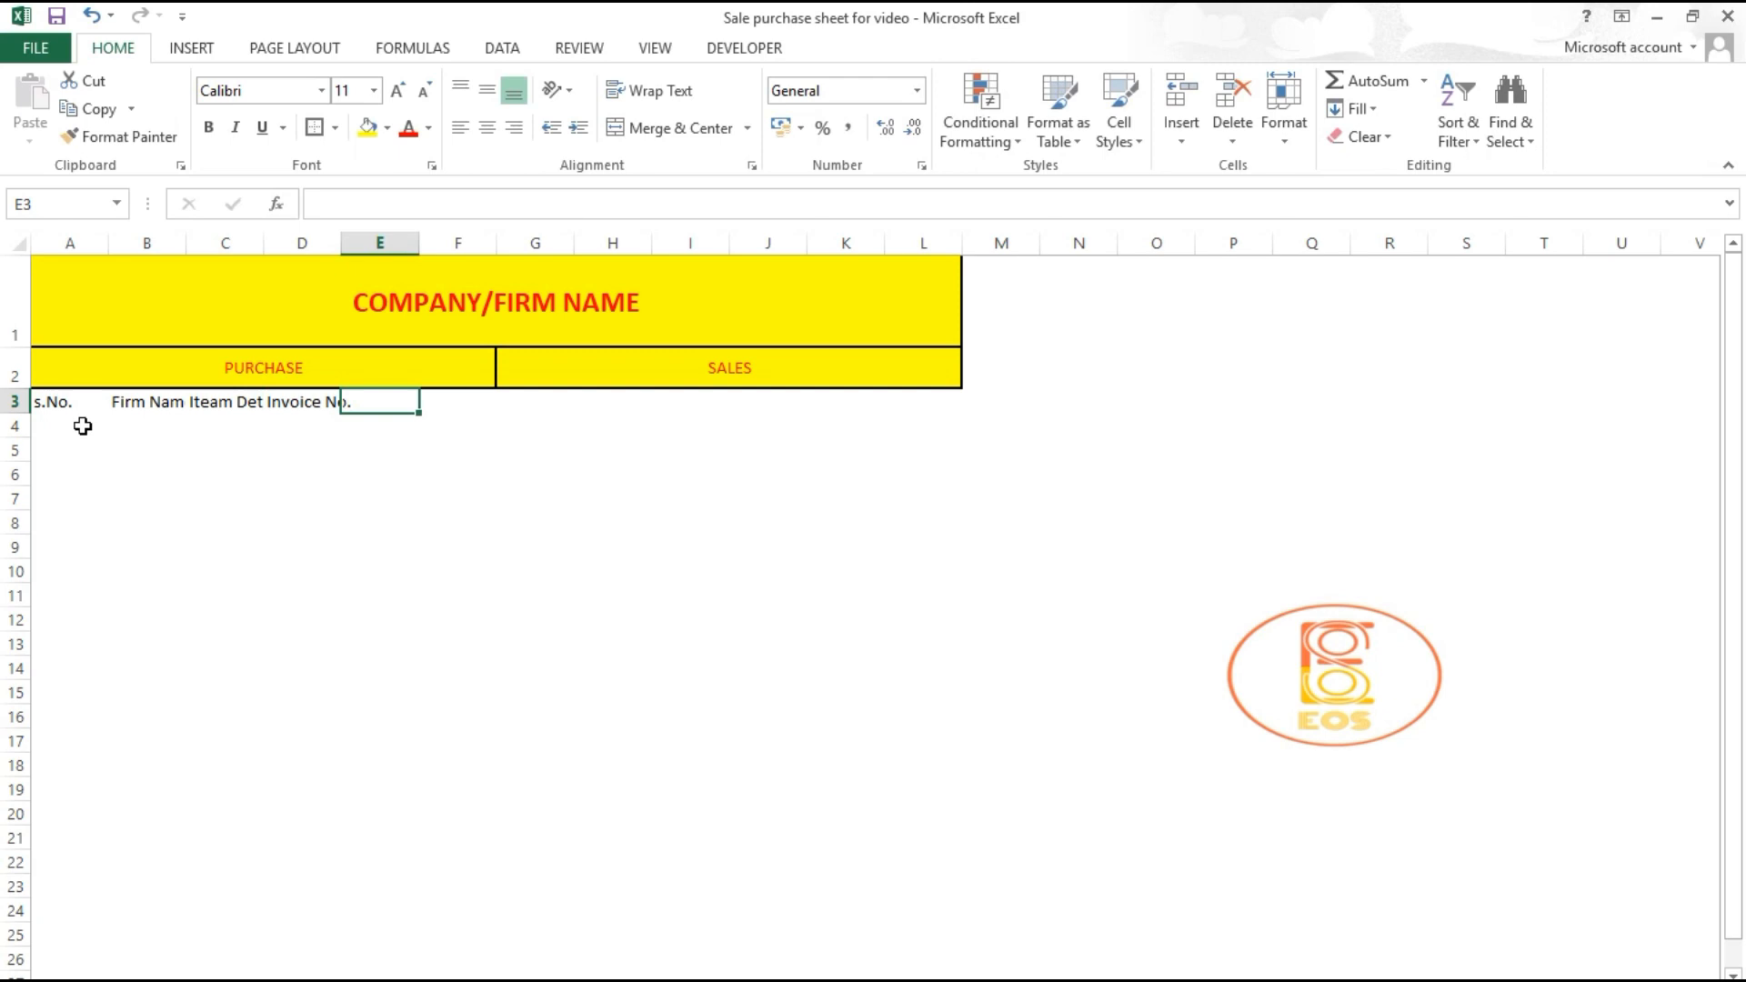
type("Date")
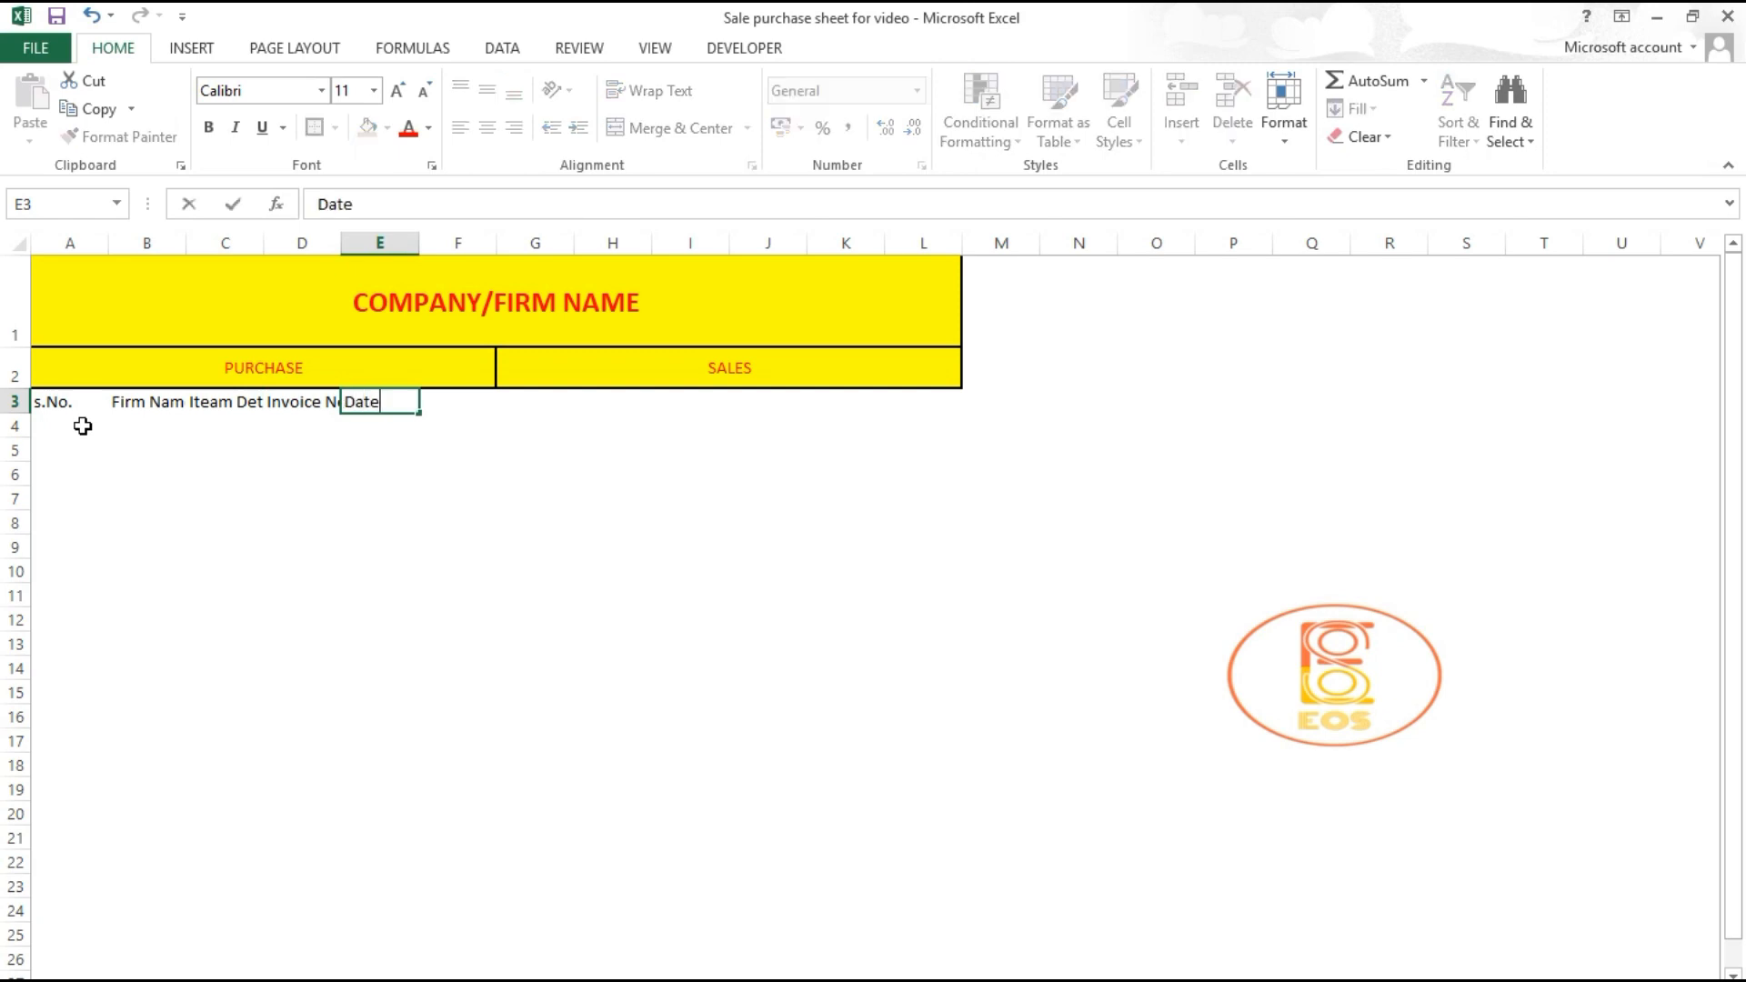
key("Tab")
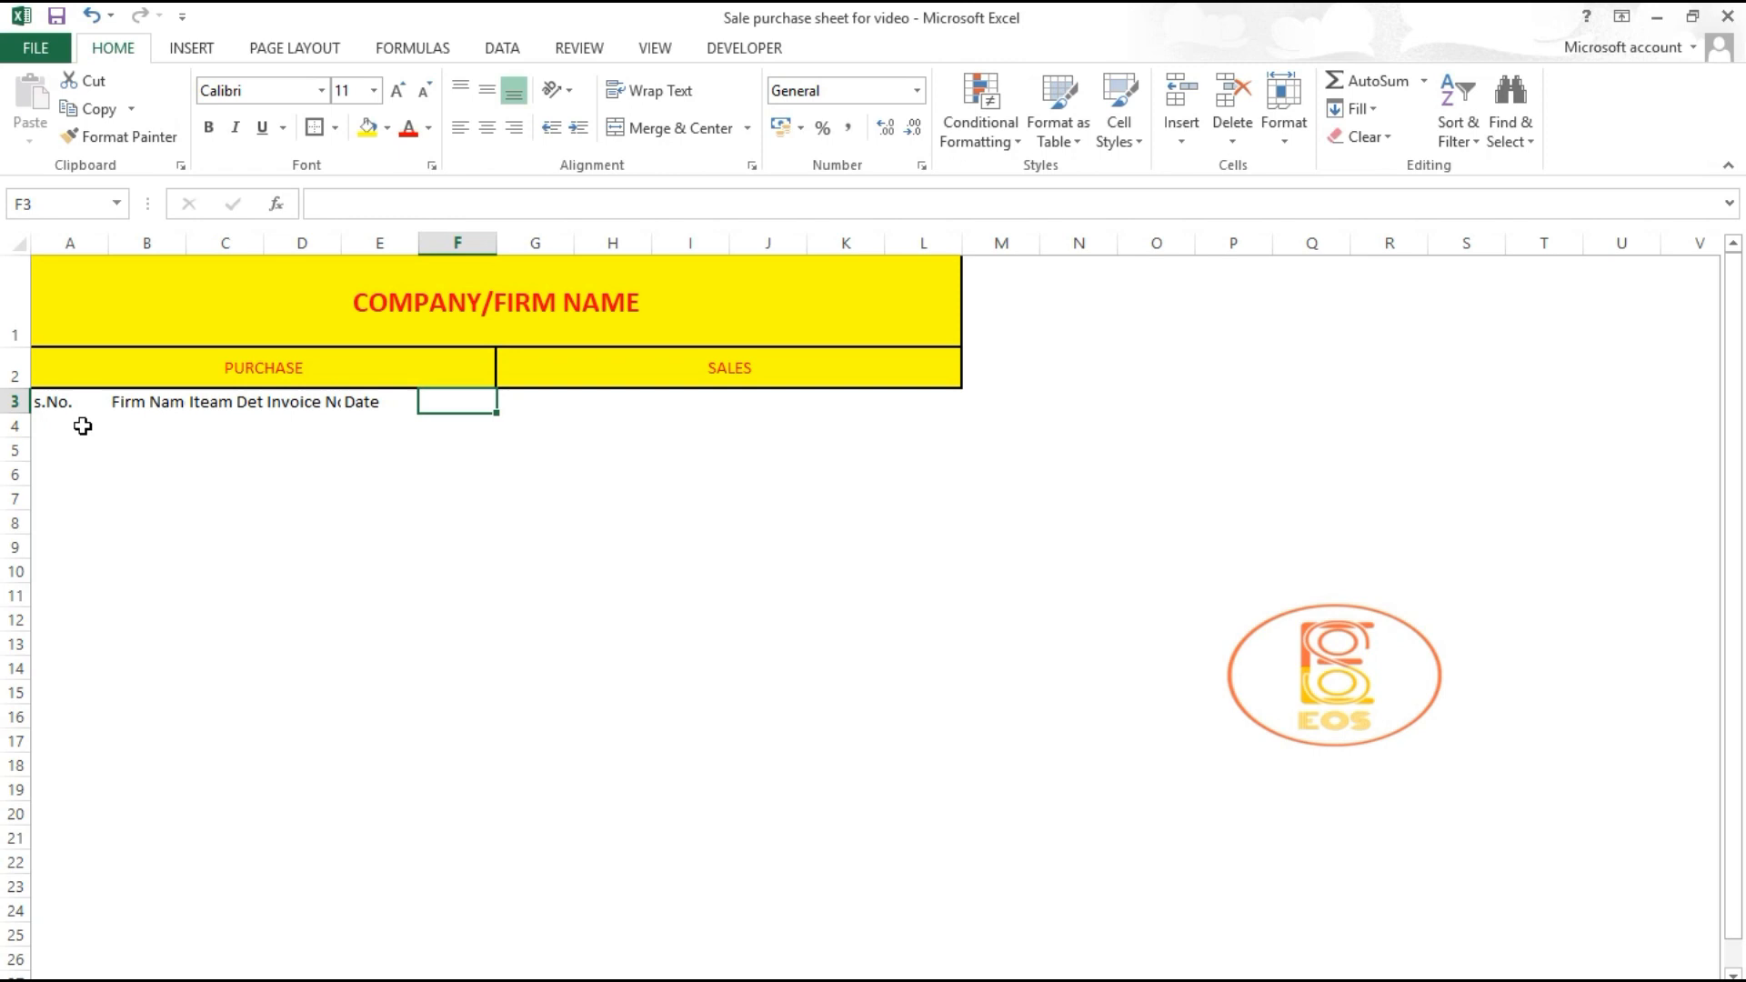
type("Value")
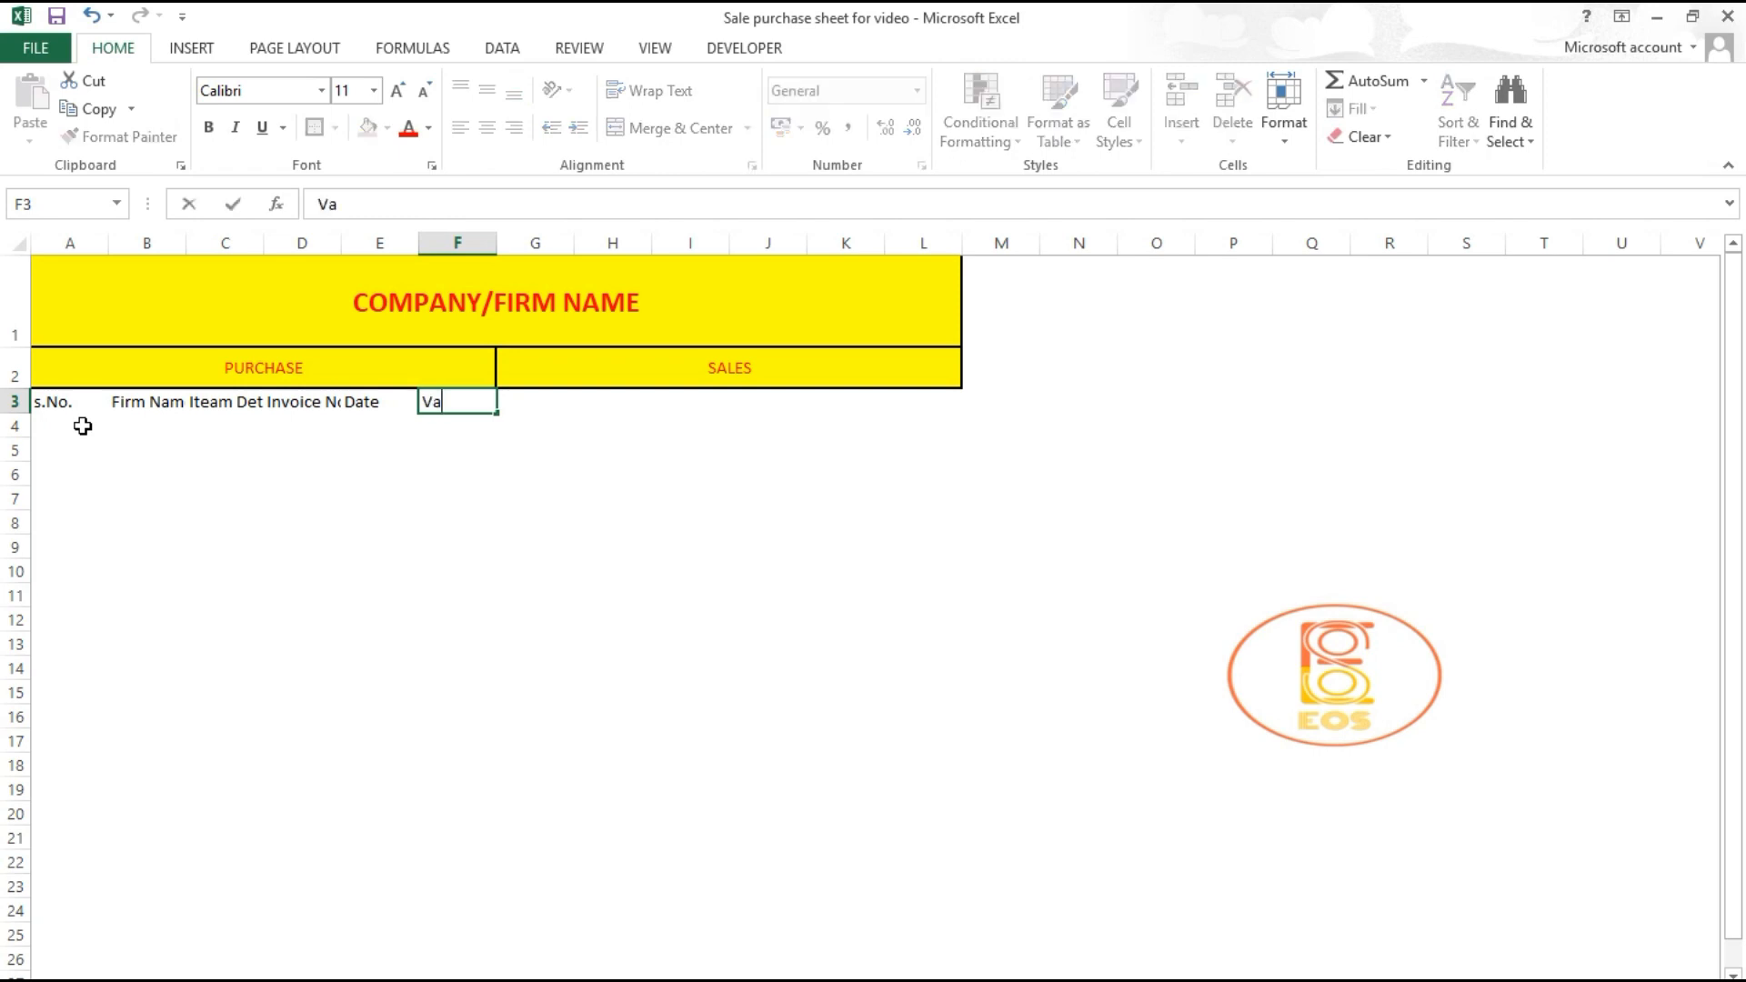
left_click(287, 614)
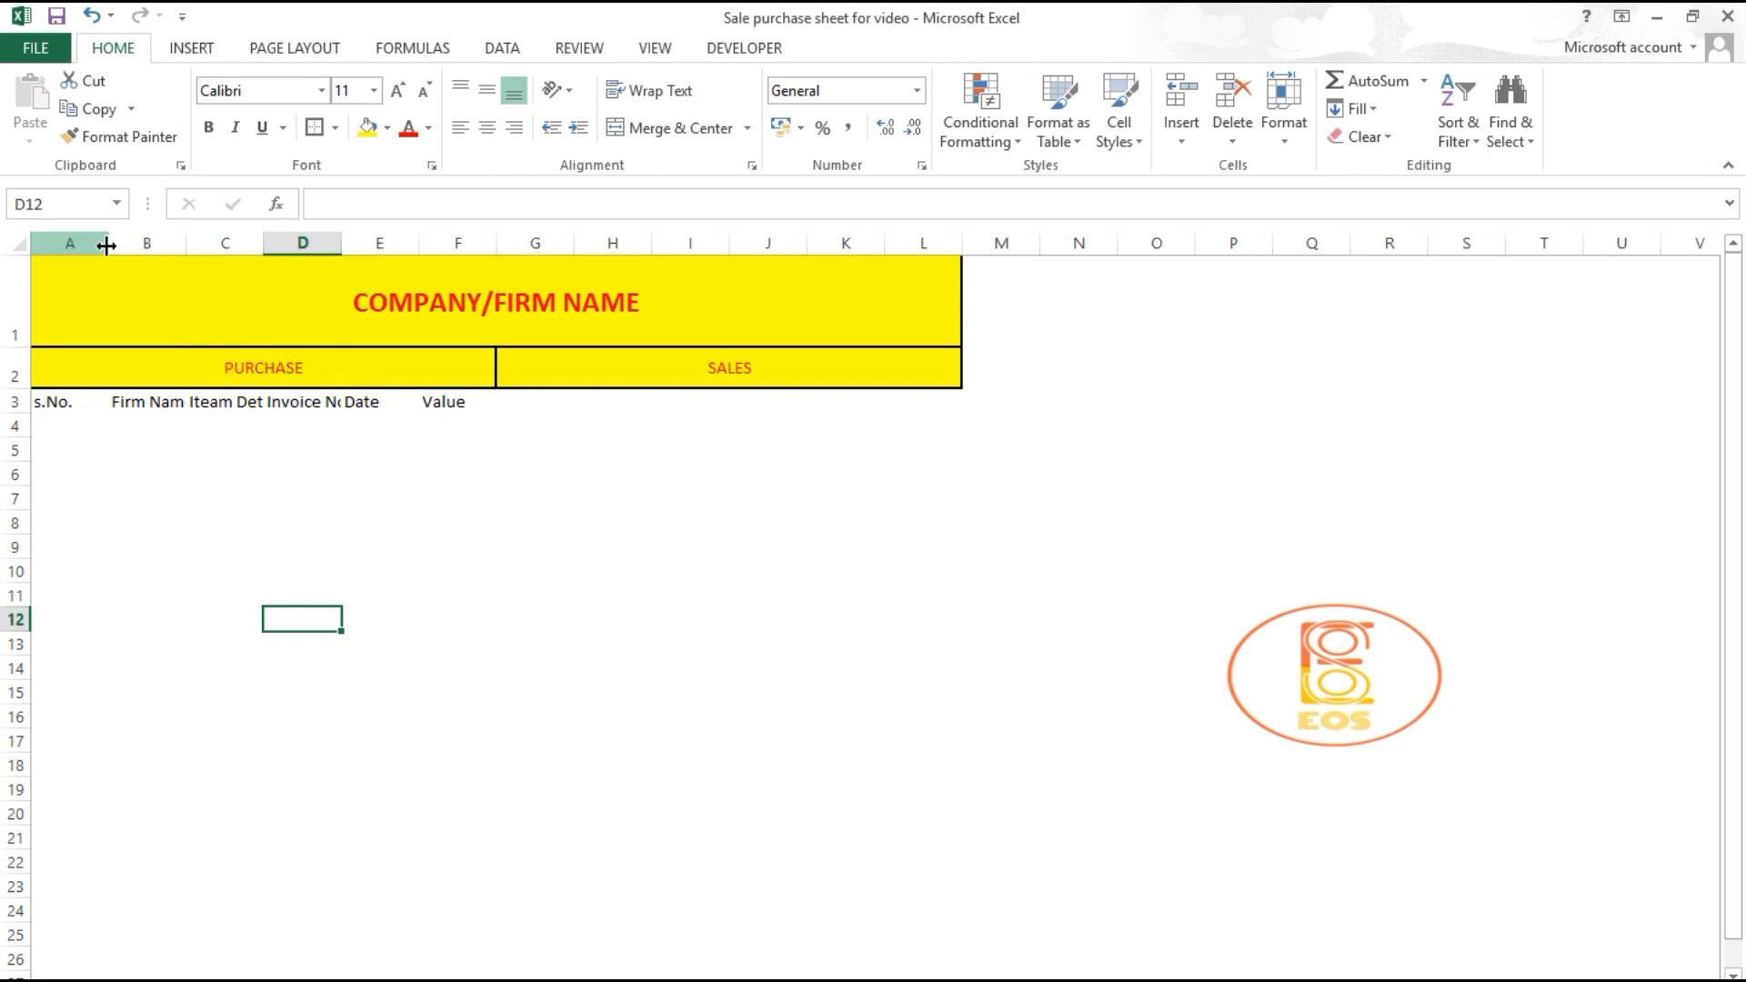
Step: Autofit columns A–F to their headings
left_click_drag(91, 241, 467, 241)
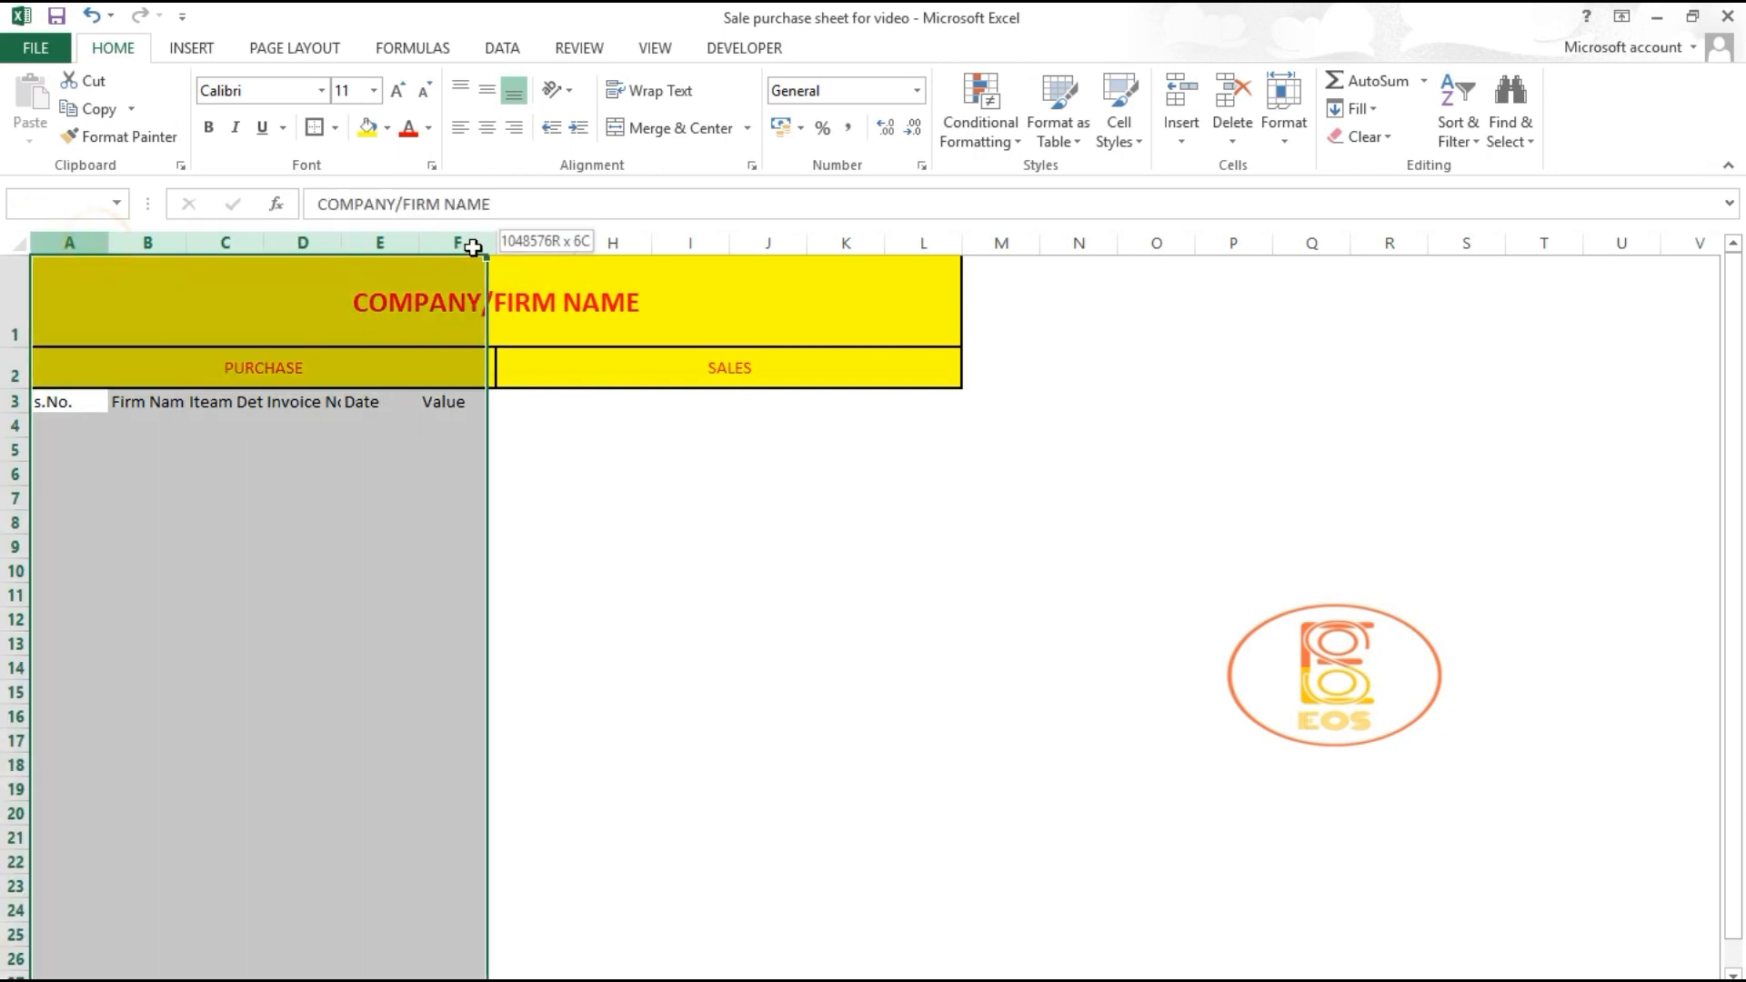
double_click(418, 242)
left_click(259, 469)
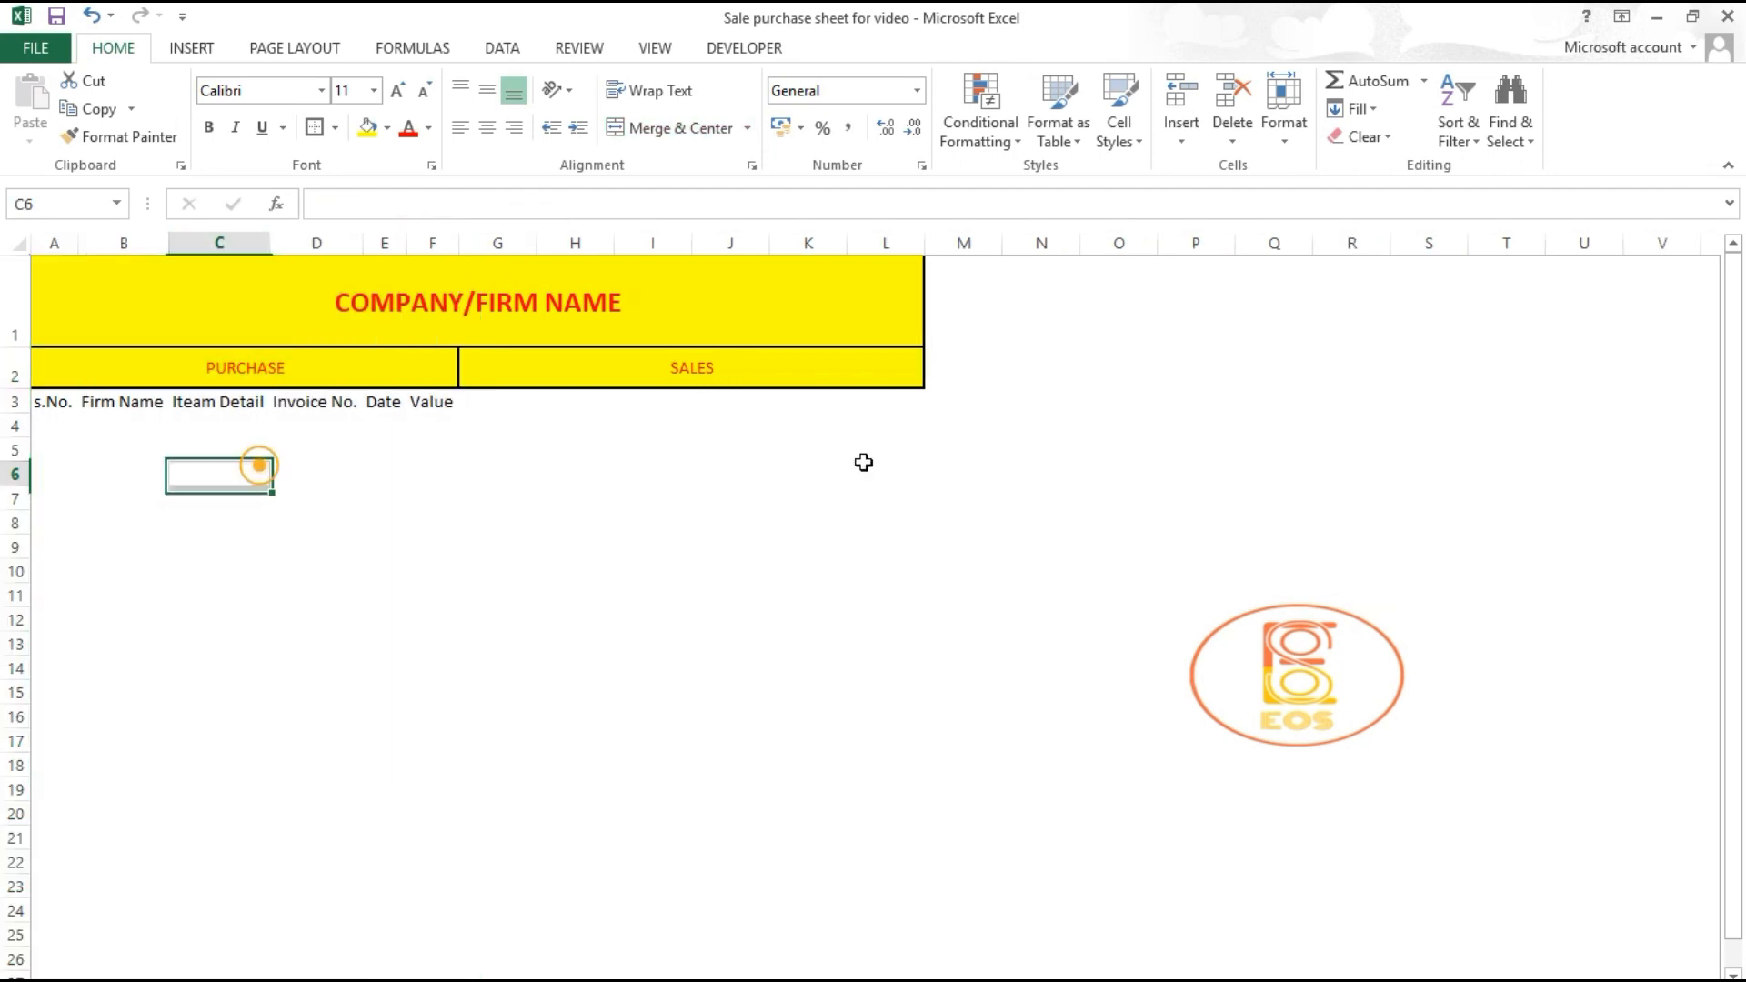
Step: Apply All Borders to the purchase rows through row 18 and widen the Firm Name column
mouse_move(530, 424)
left_mouse_down()
mouse_move(218, 499)
mouse_move(82, 672)
mouse_move(41, 773)
left_mouse_up()
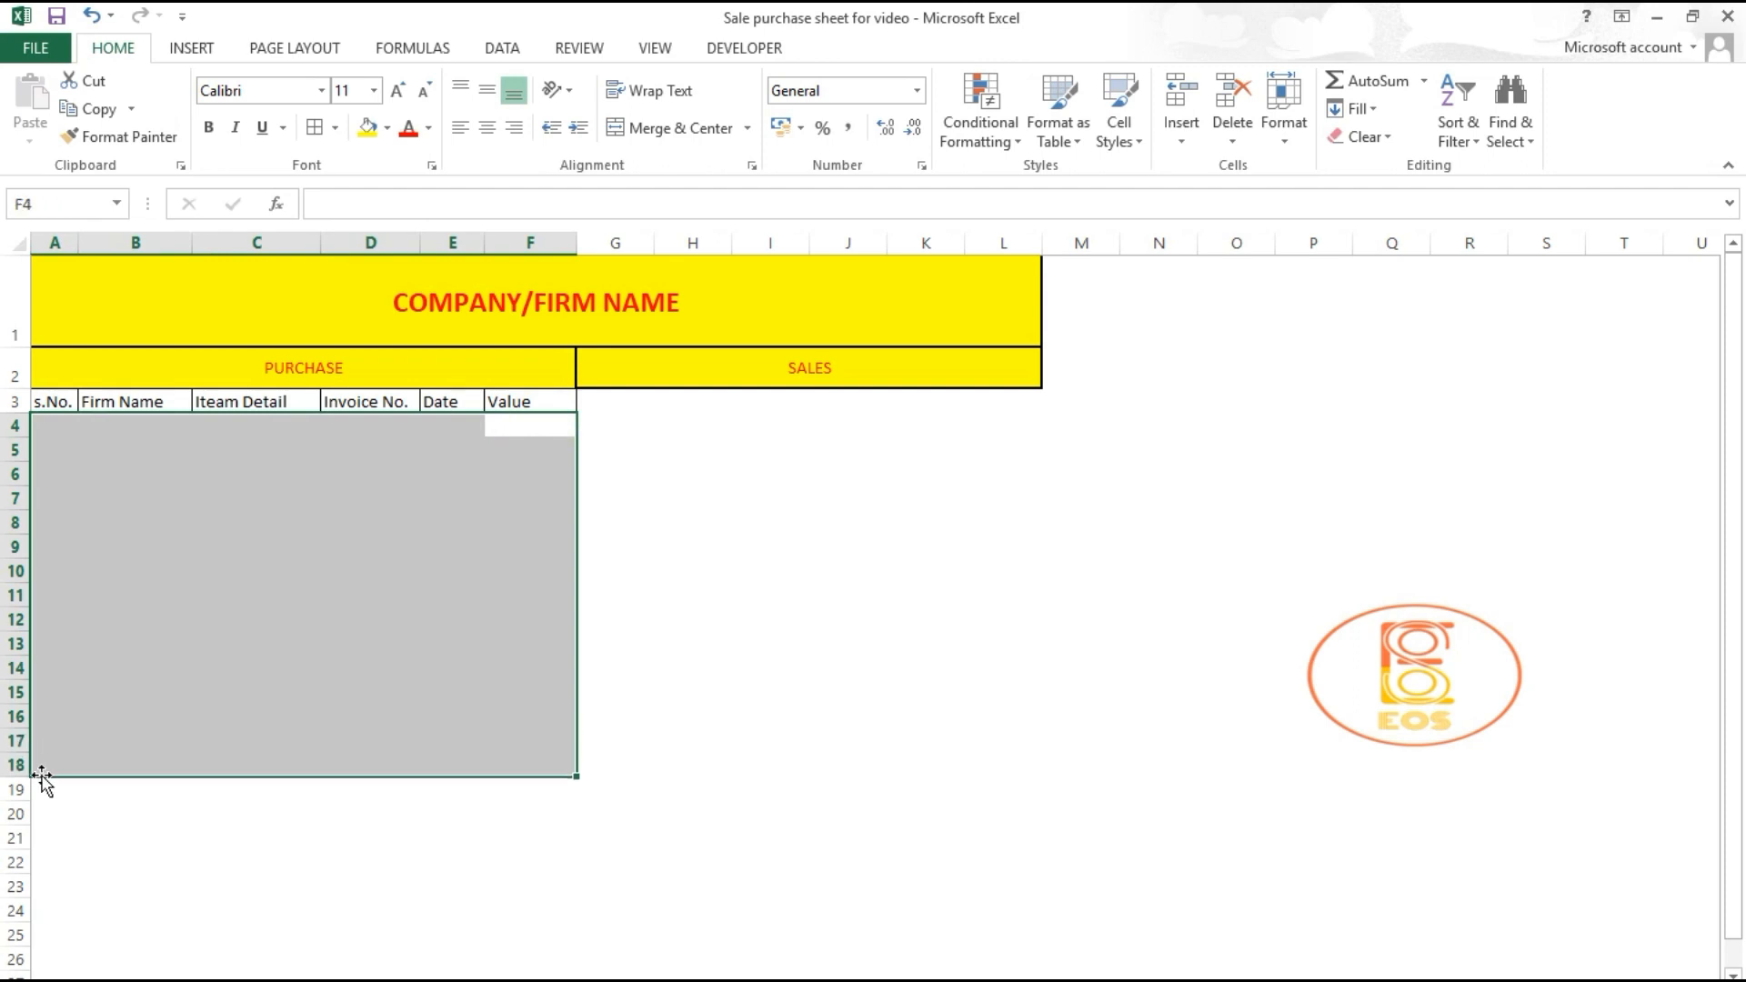
left_click(314, 127)
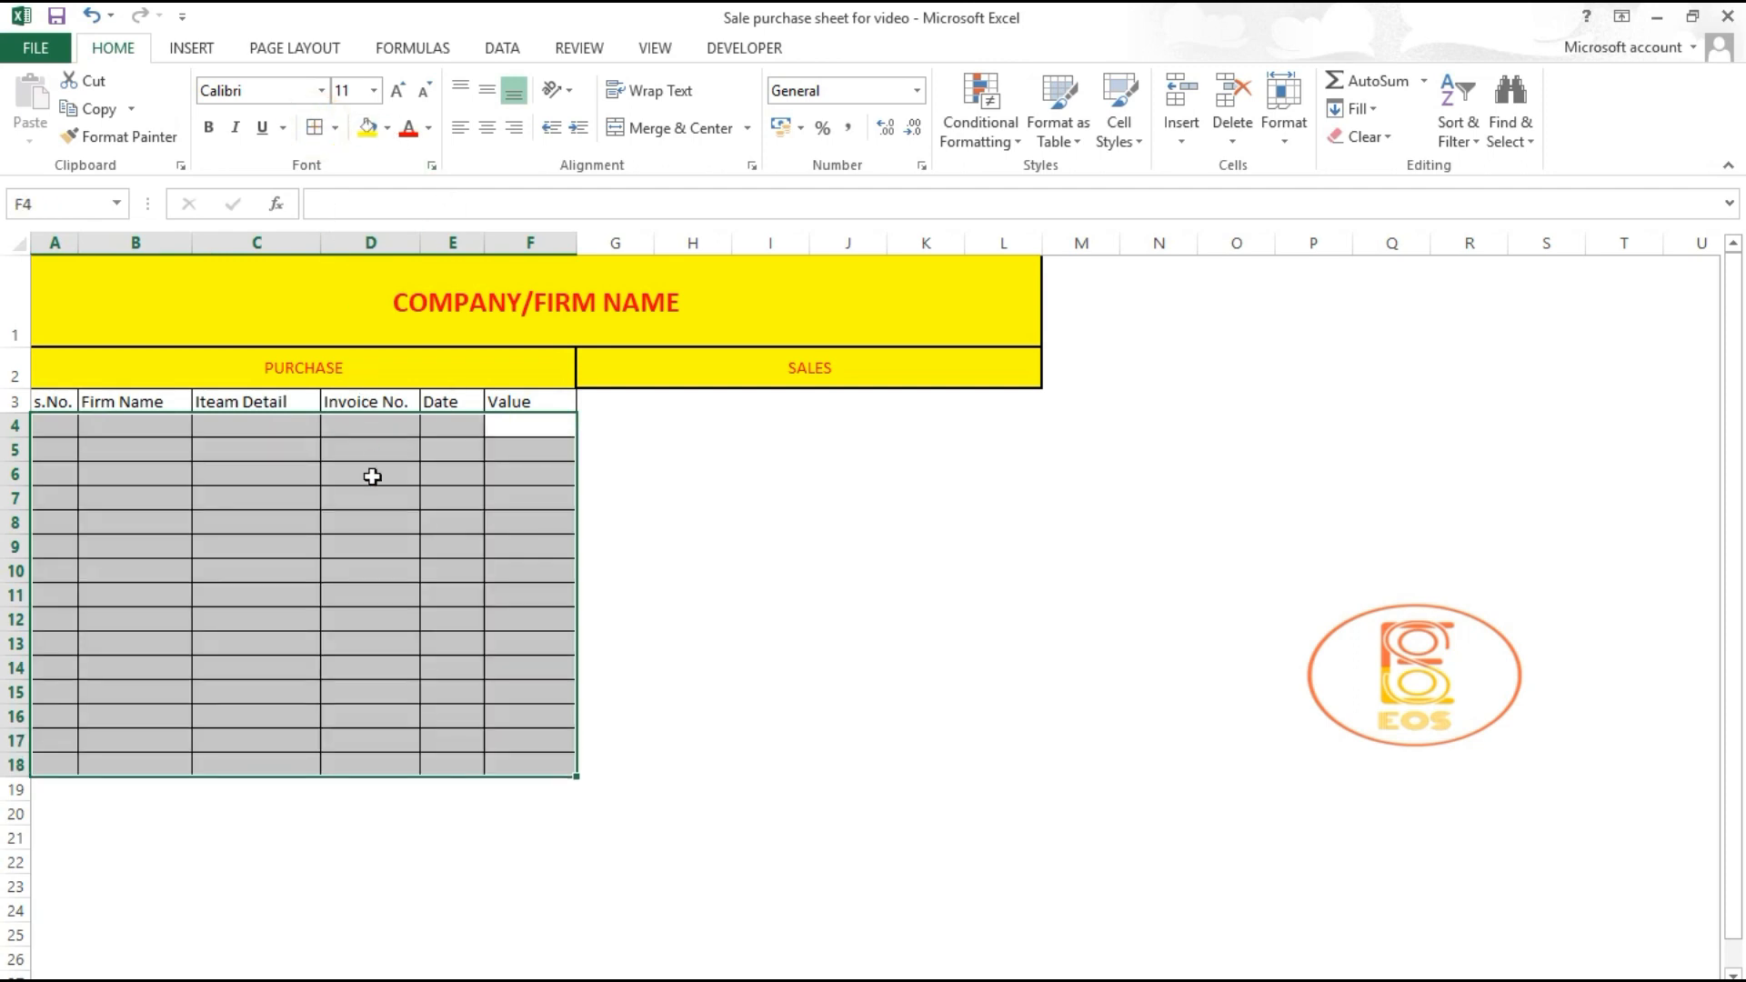
left_click(606, 495)
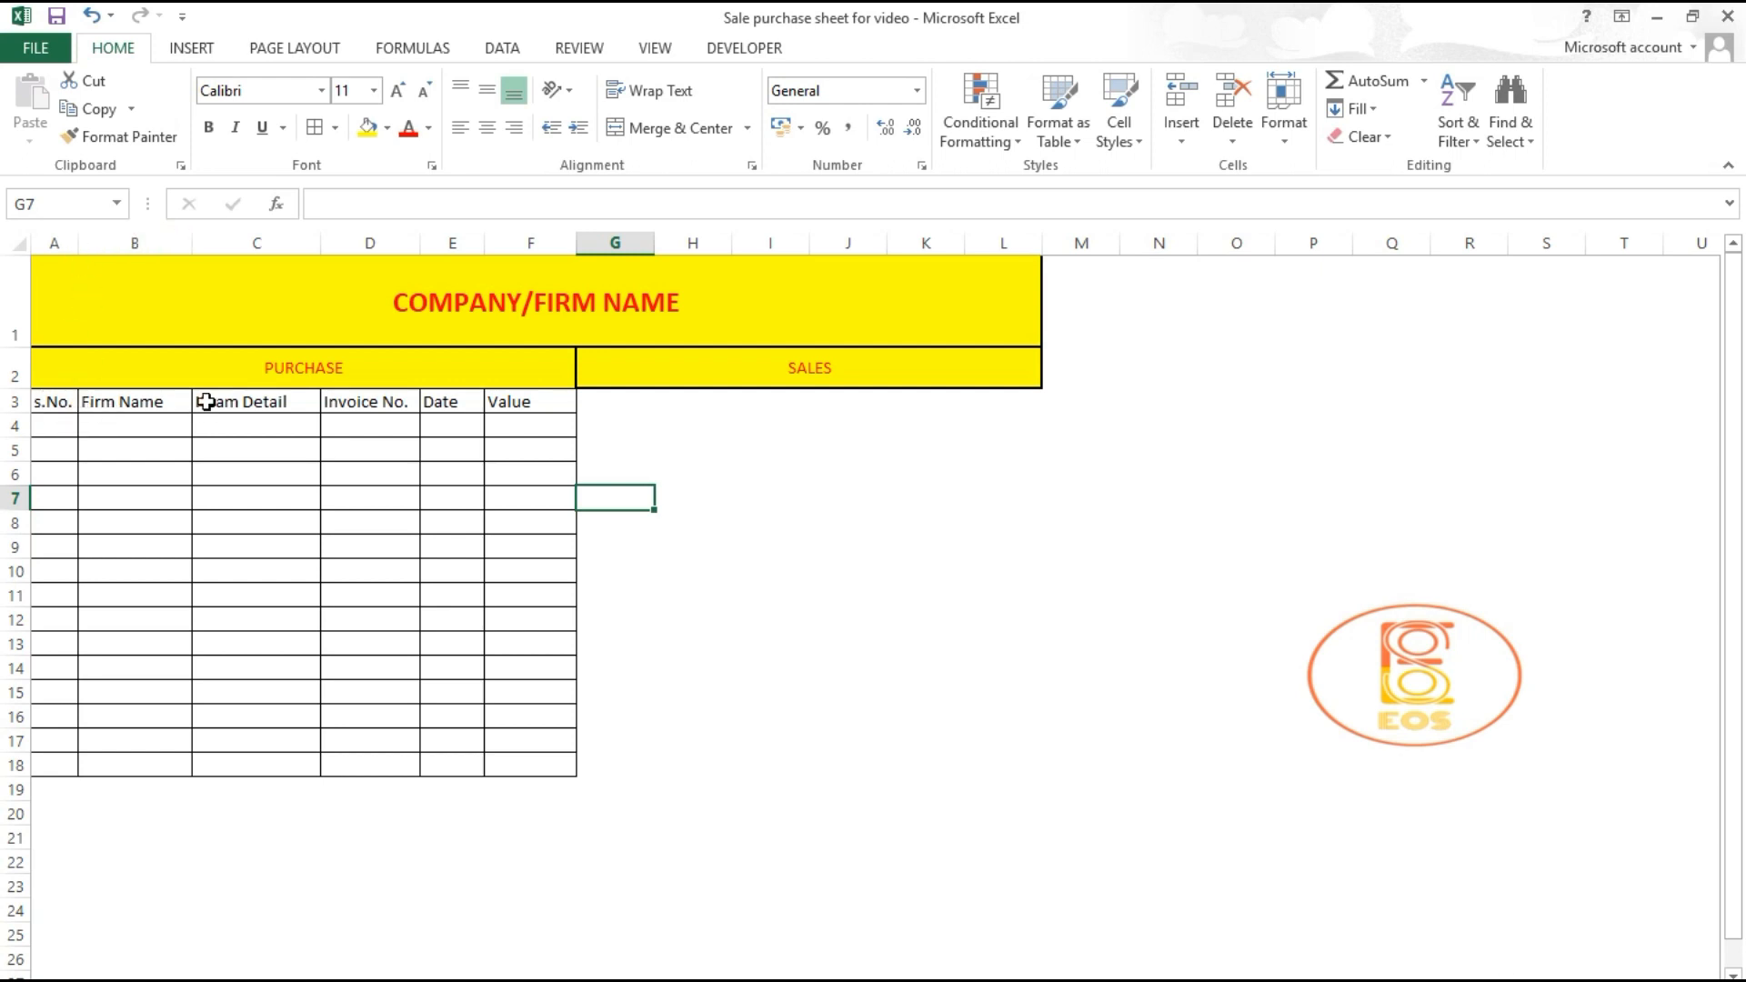
left_click_drag(192, 243, 221, 243)
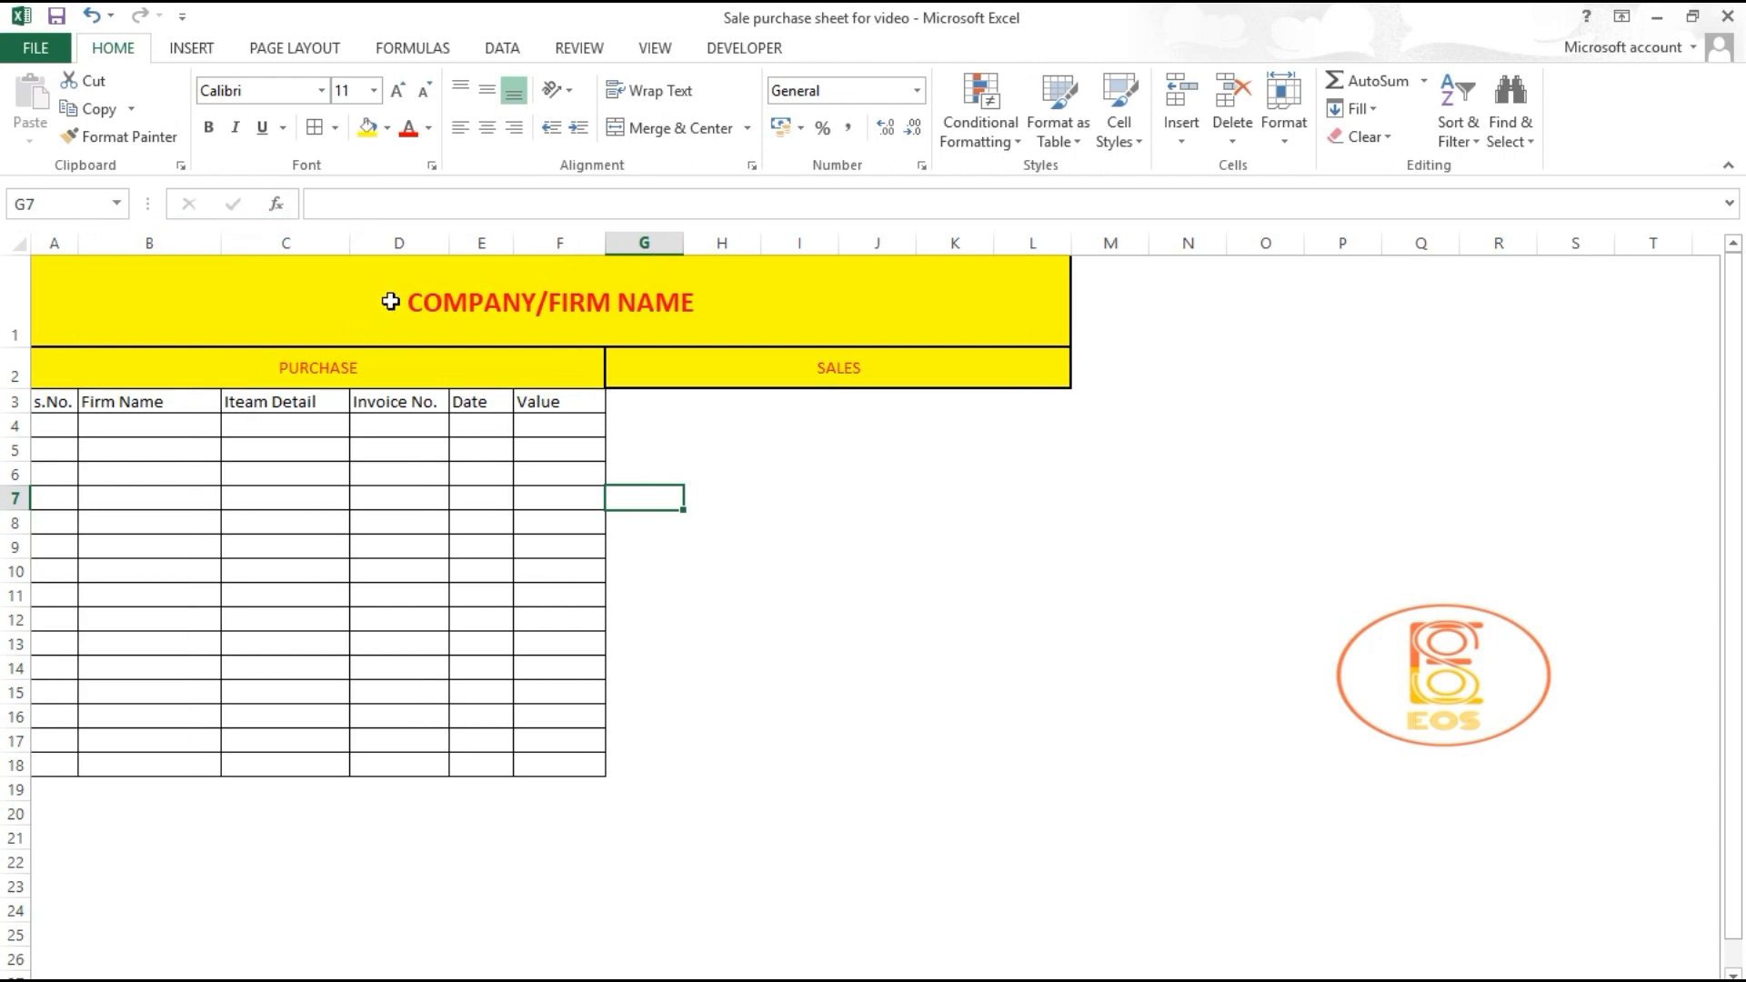
Step: Copy the bordered purchase grid A3:F18 and paste it at G3 beneath SALES
left_click_drag(57, 403, 592, 767)
key("ctrl+c")
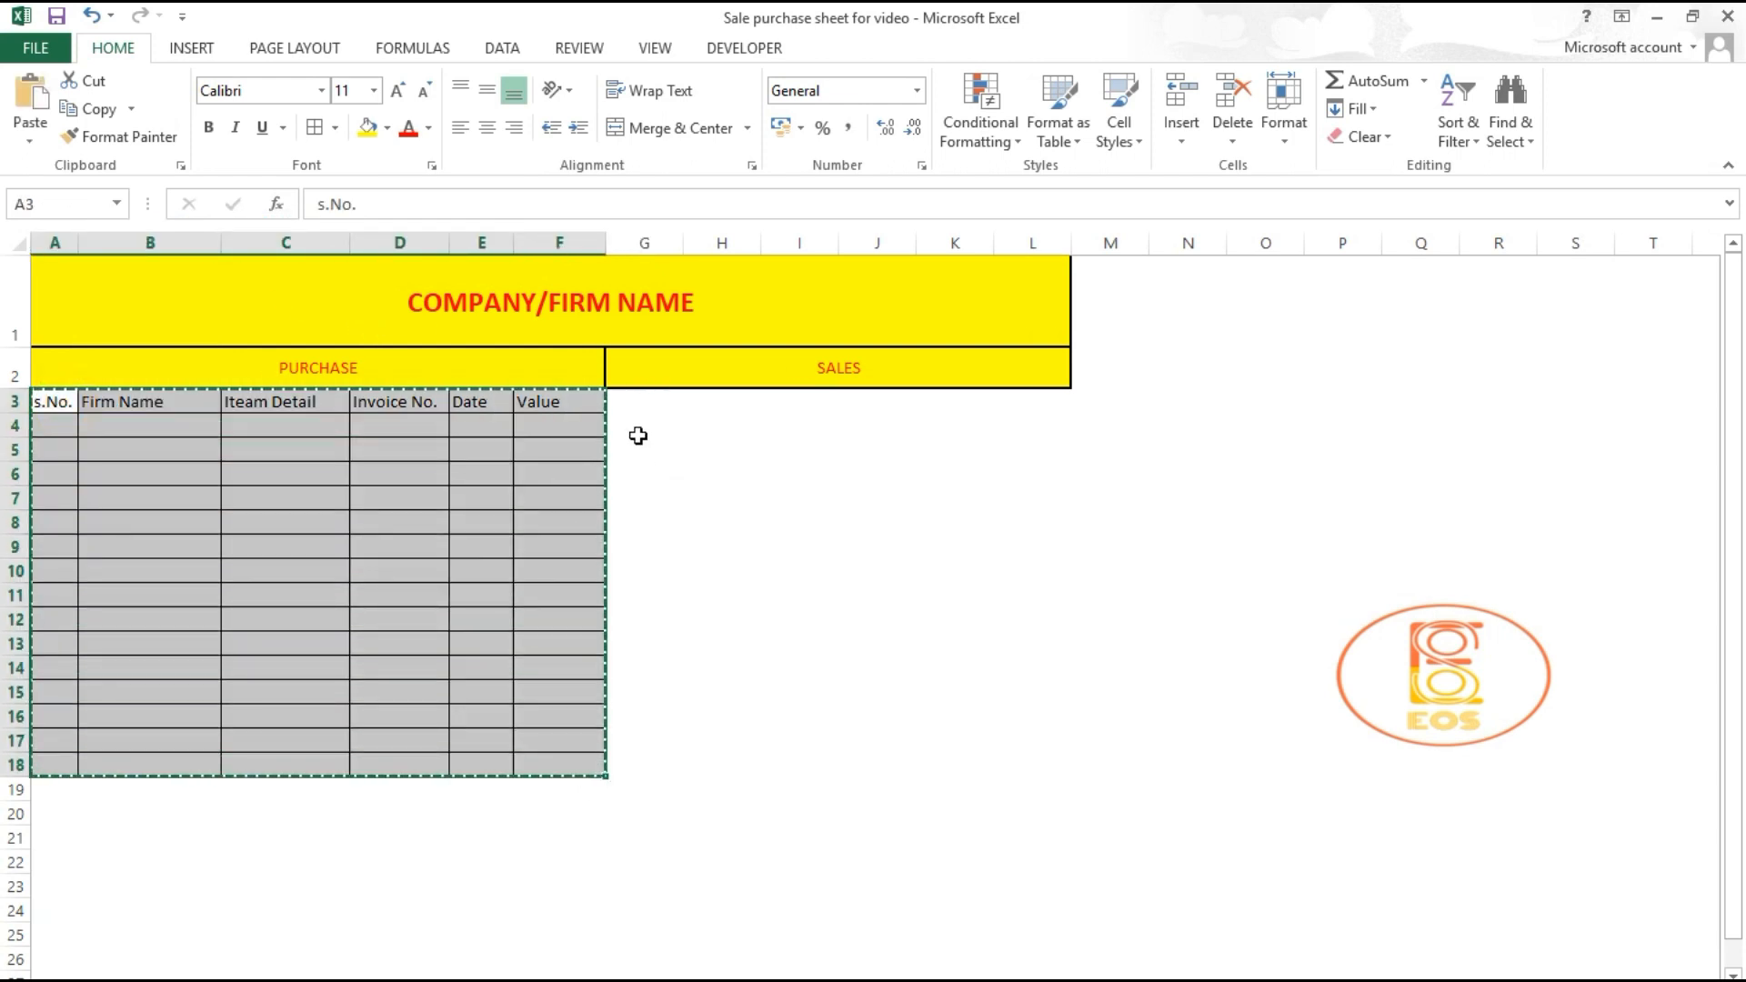
left_click(637, 401)
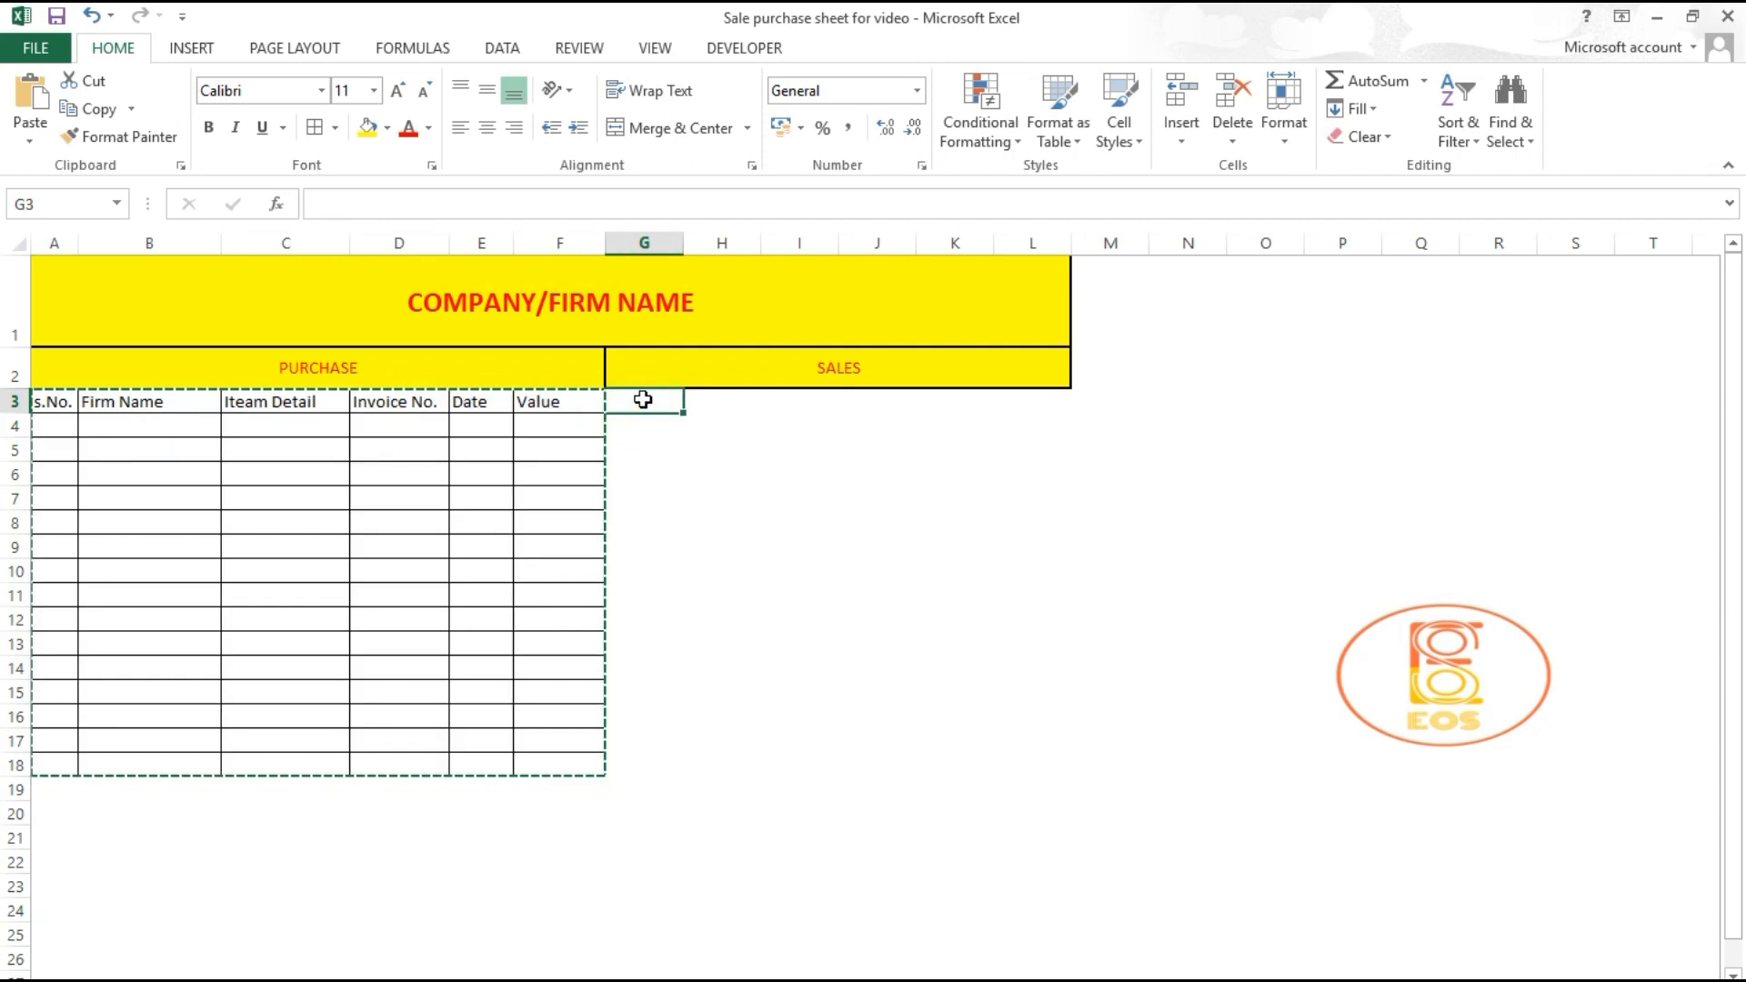
key("ctrl+v")
left_click(803, 538)
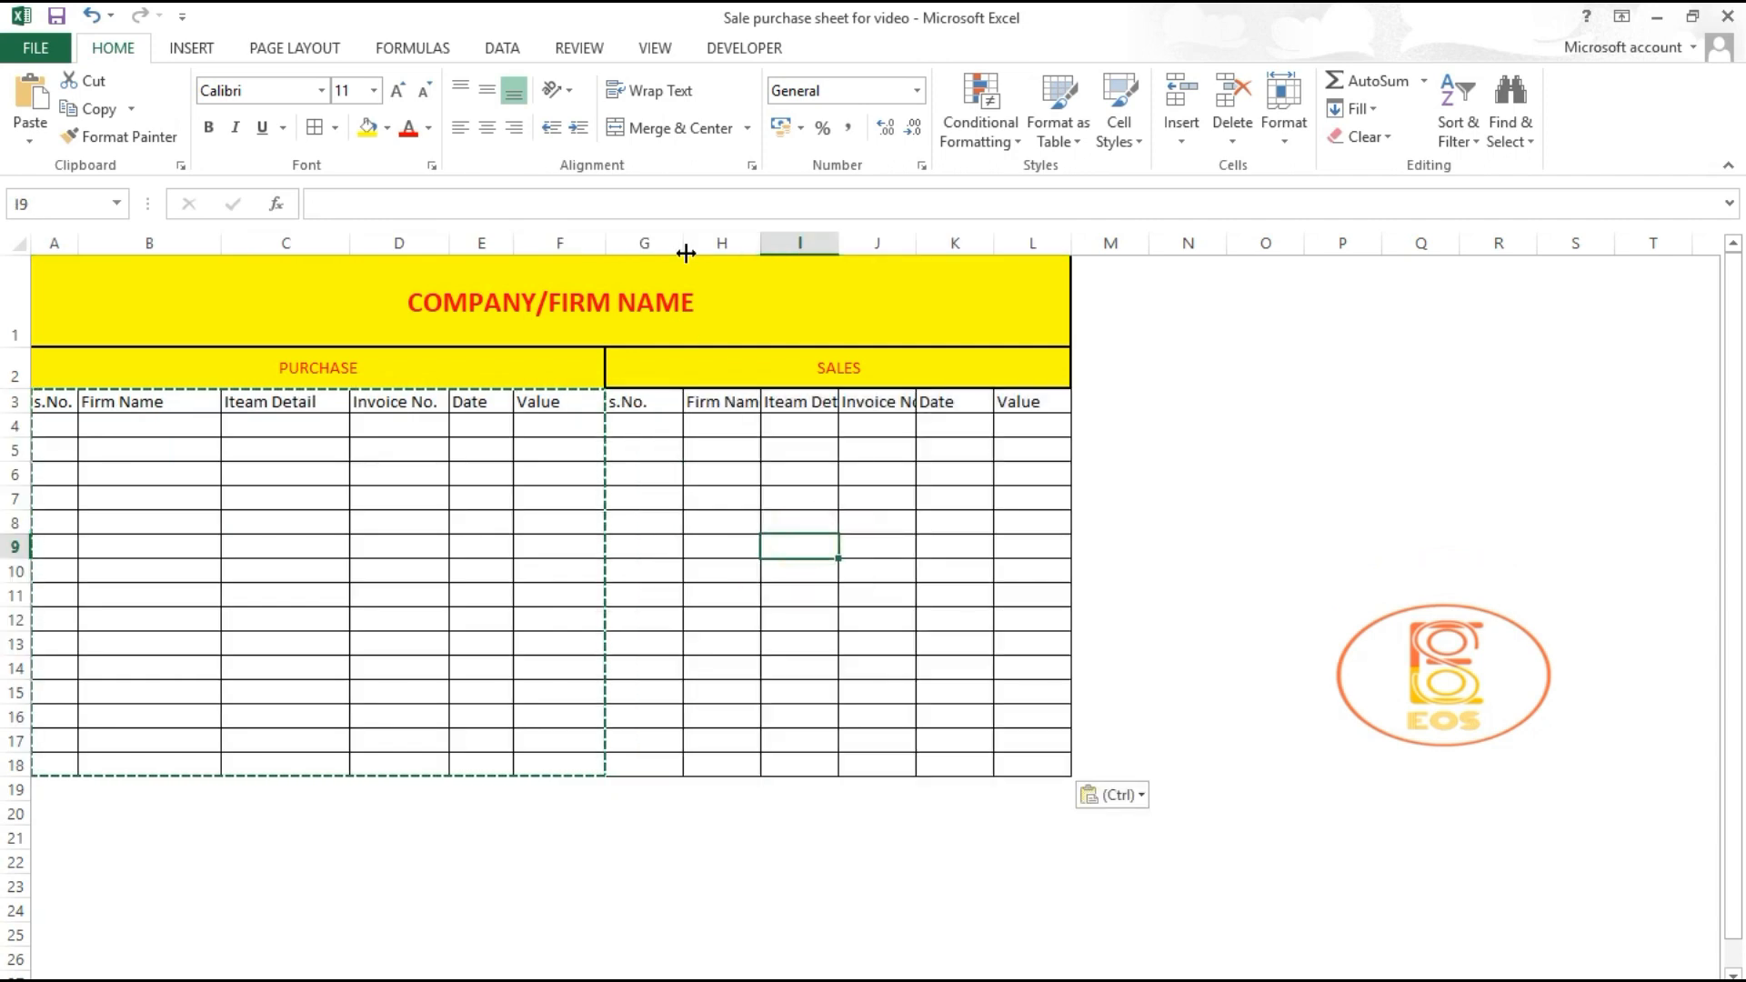
key("Escape")
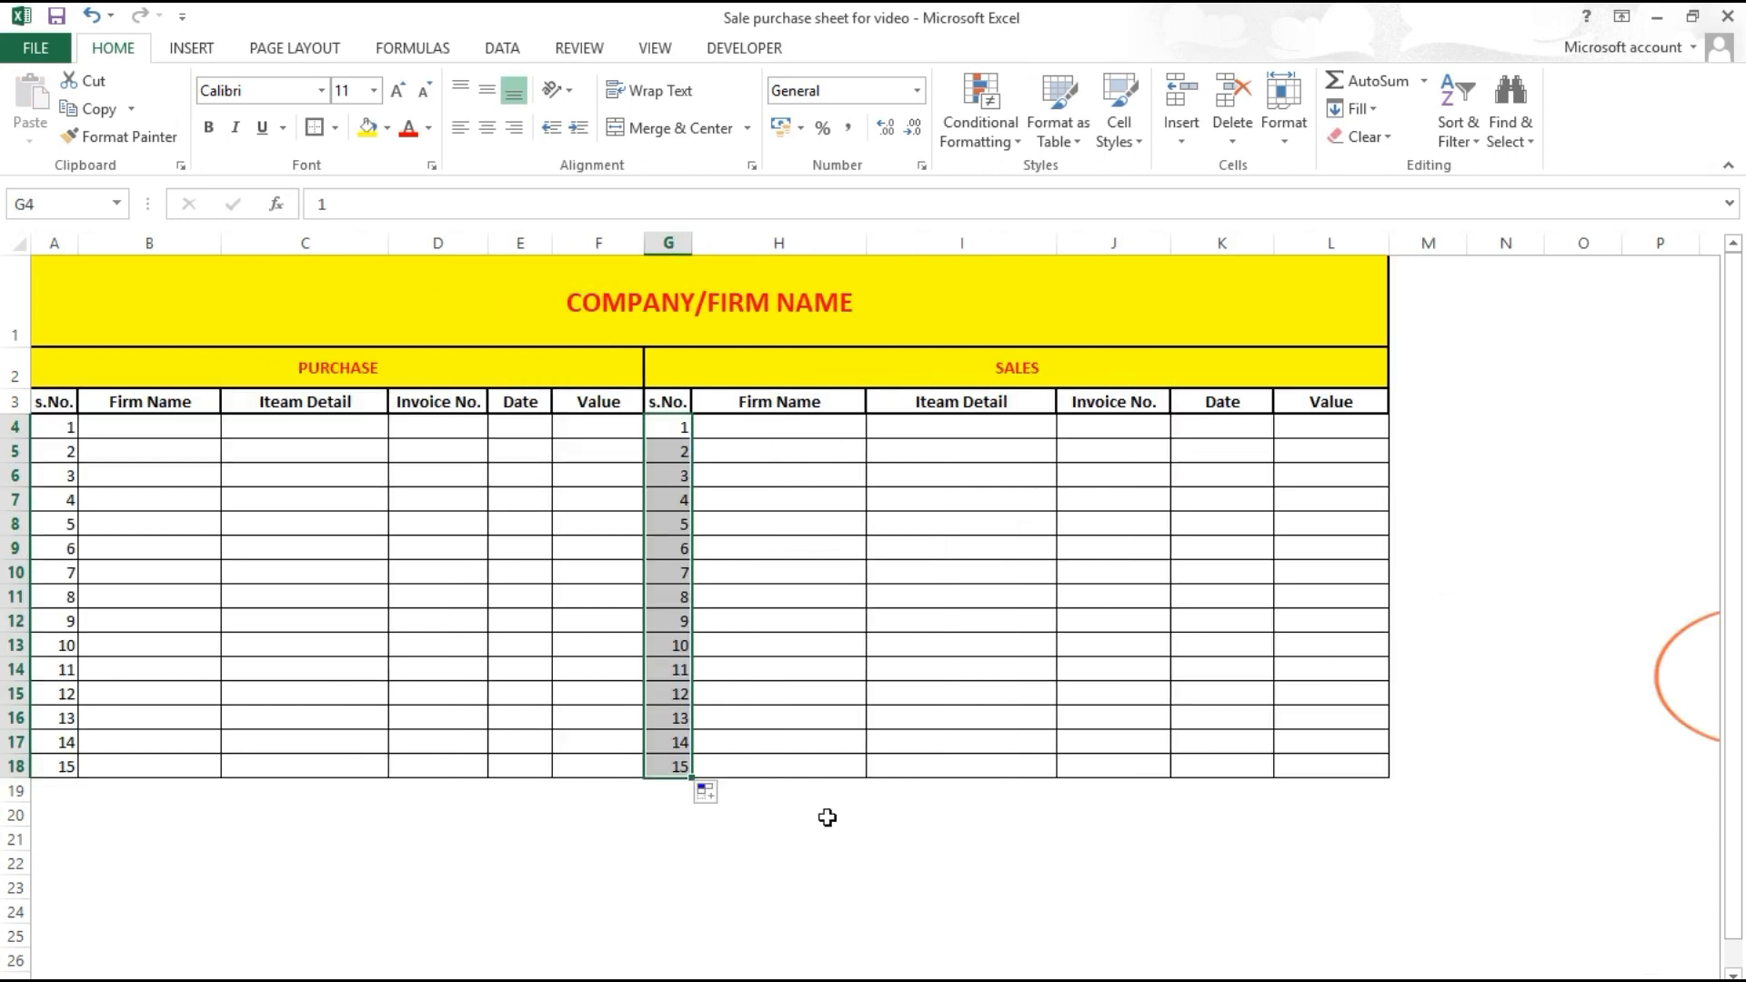
left_click(664, 810)
left_click(281, 791)
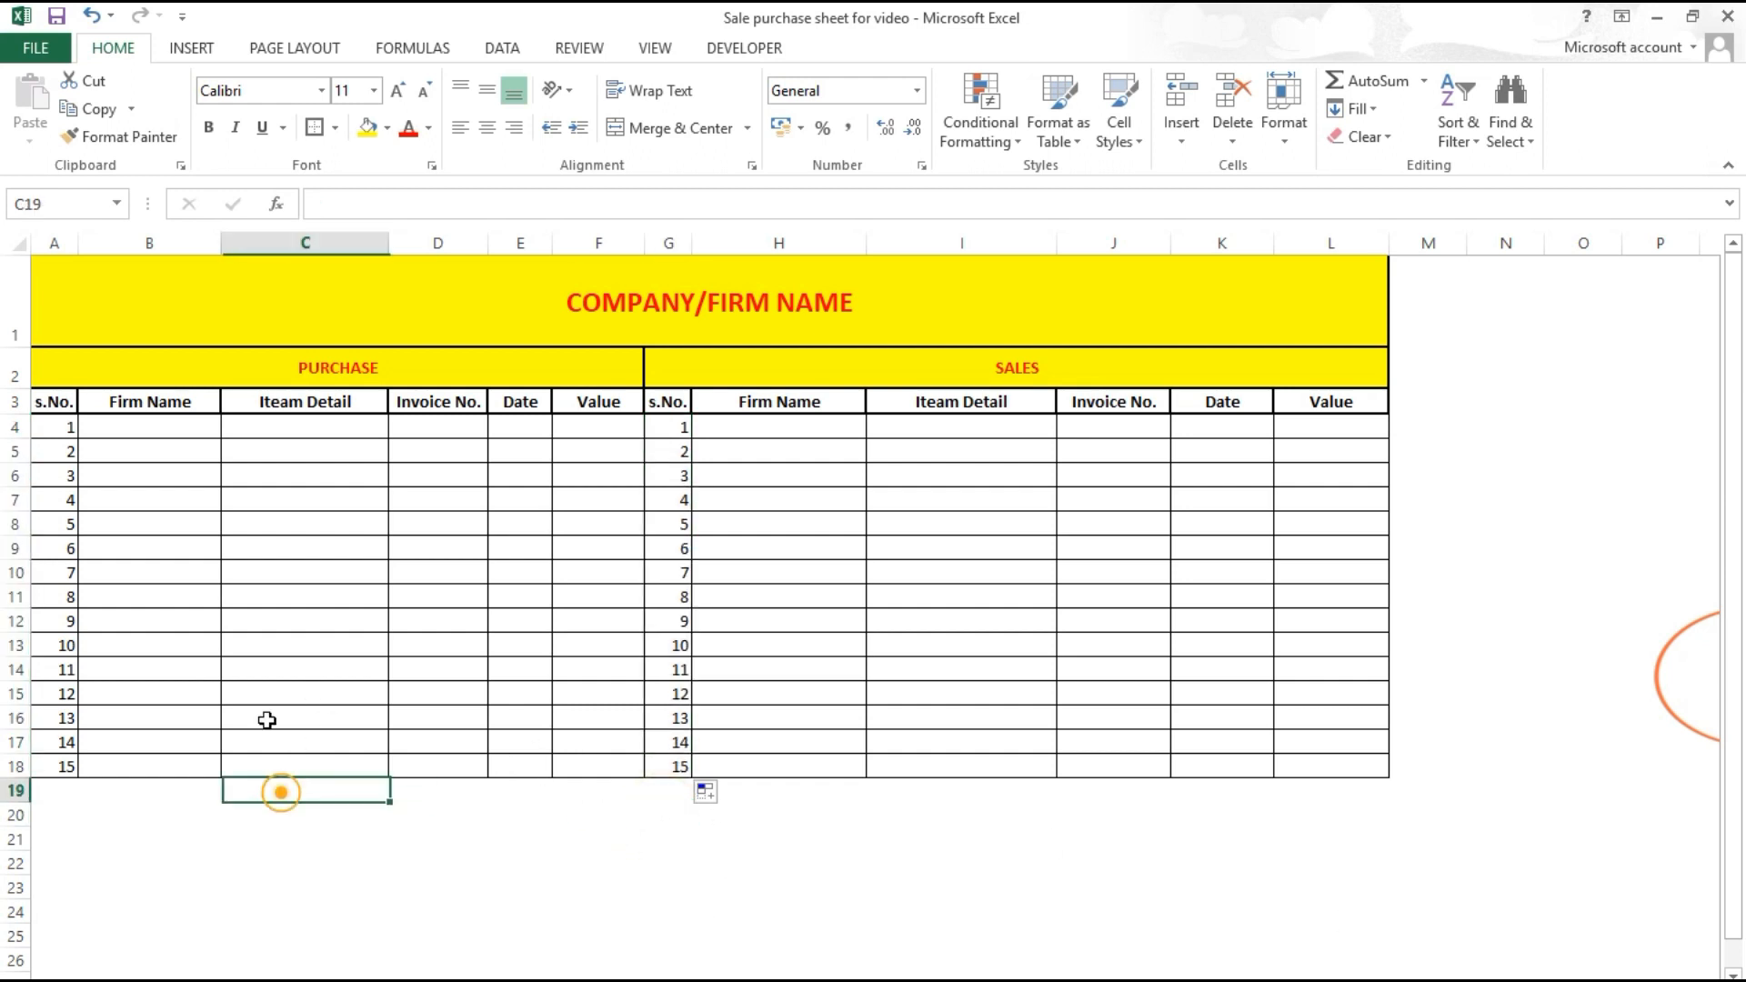
left_click(168, 435)
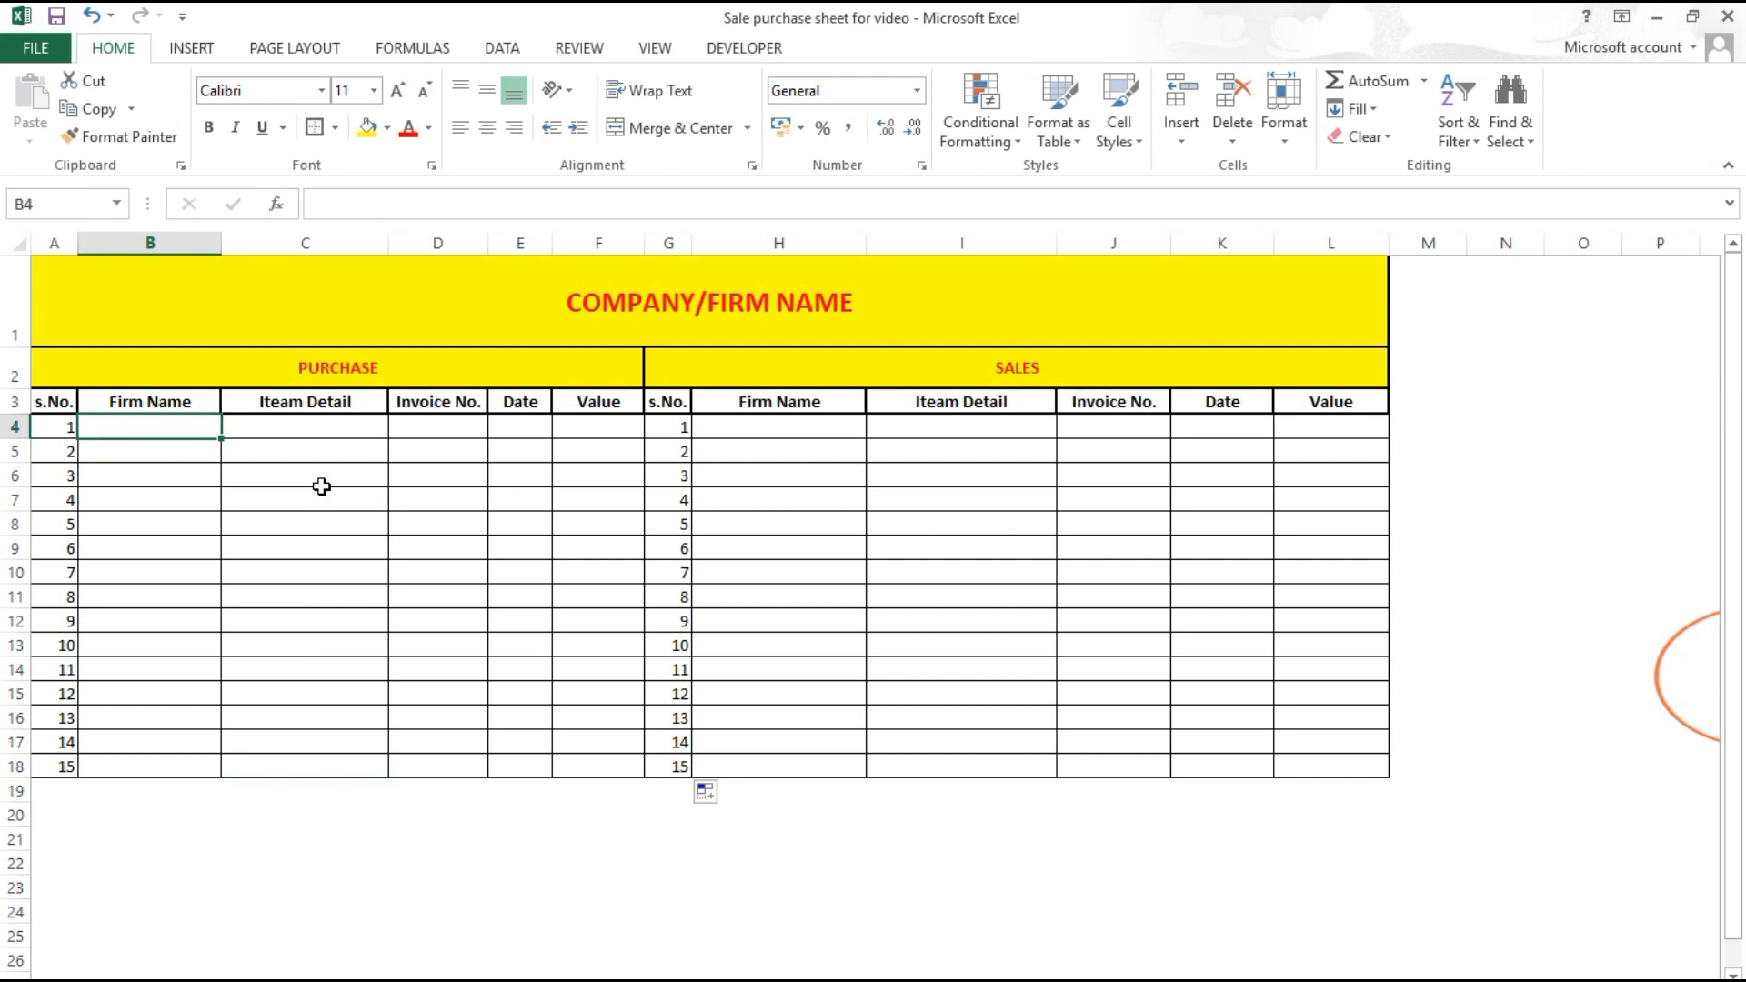
Step: Enter the first purchase: RK Mobiles, Charger / Apple, invoice 51, 15/03/2020, value 570
type("RK")
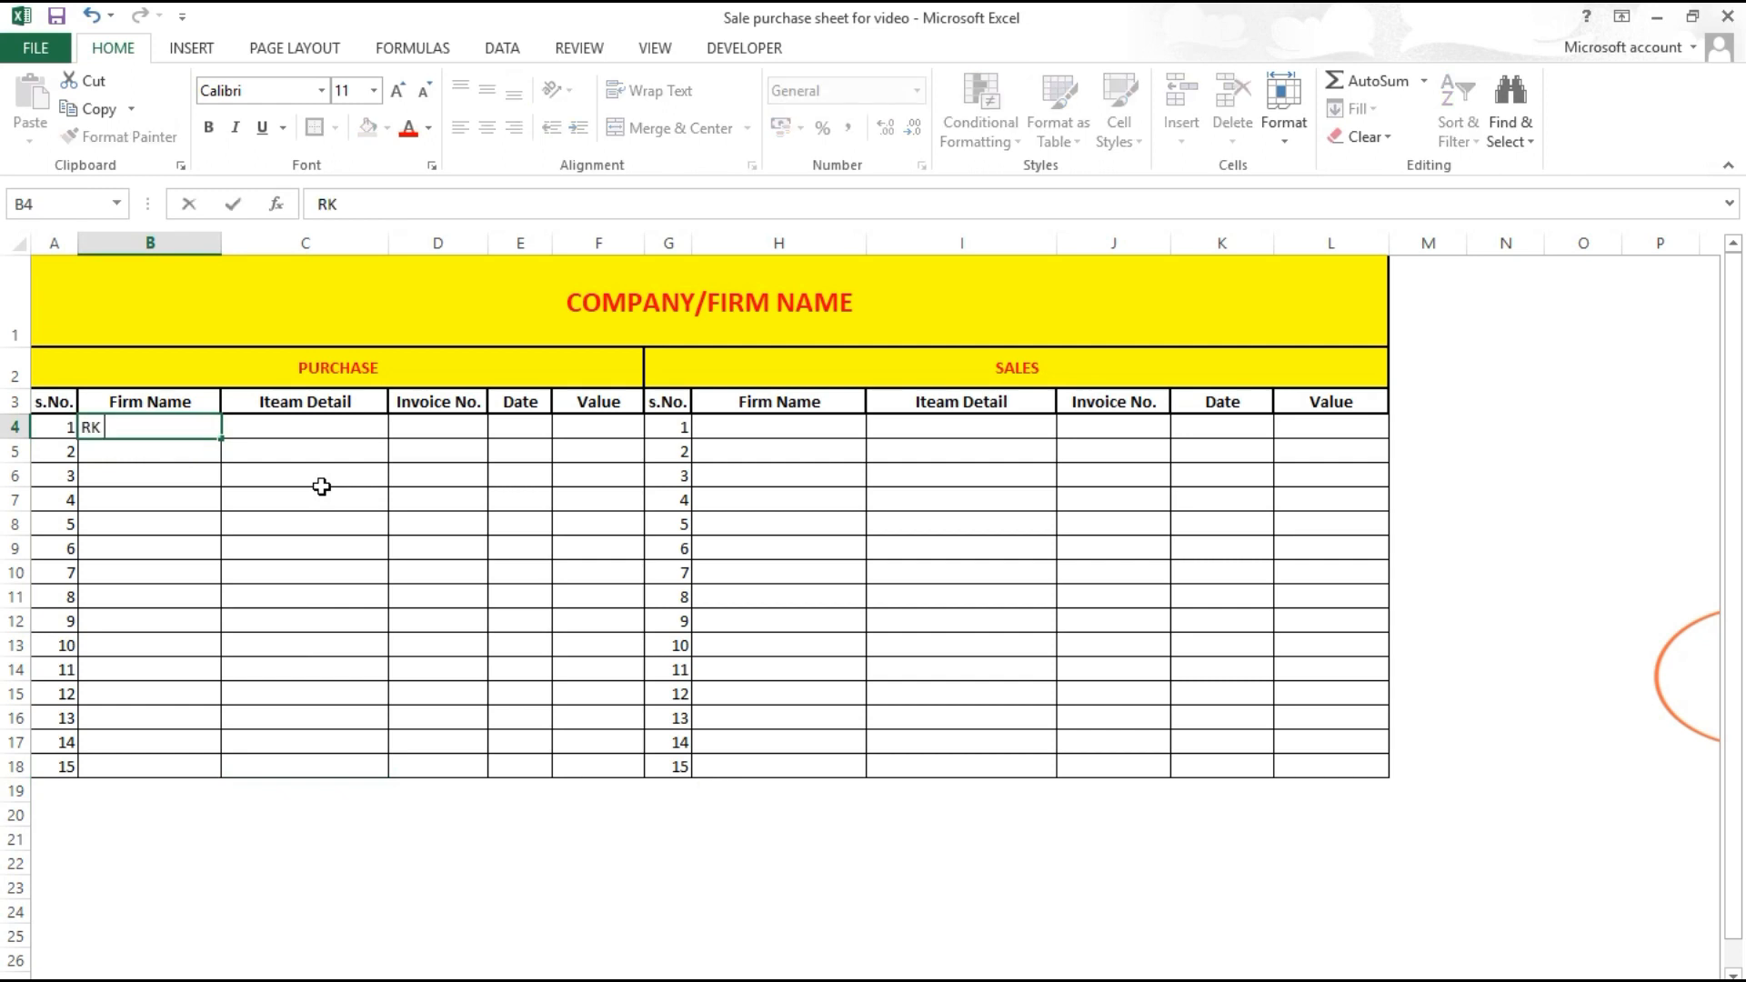
type(" Mobiles")
key("Tab")
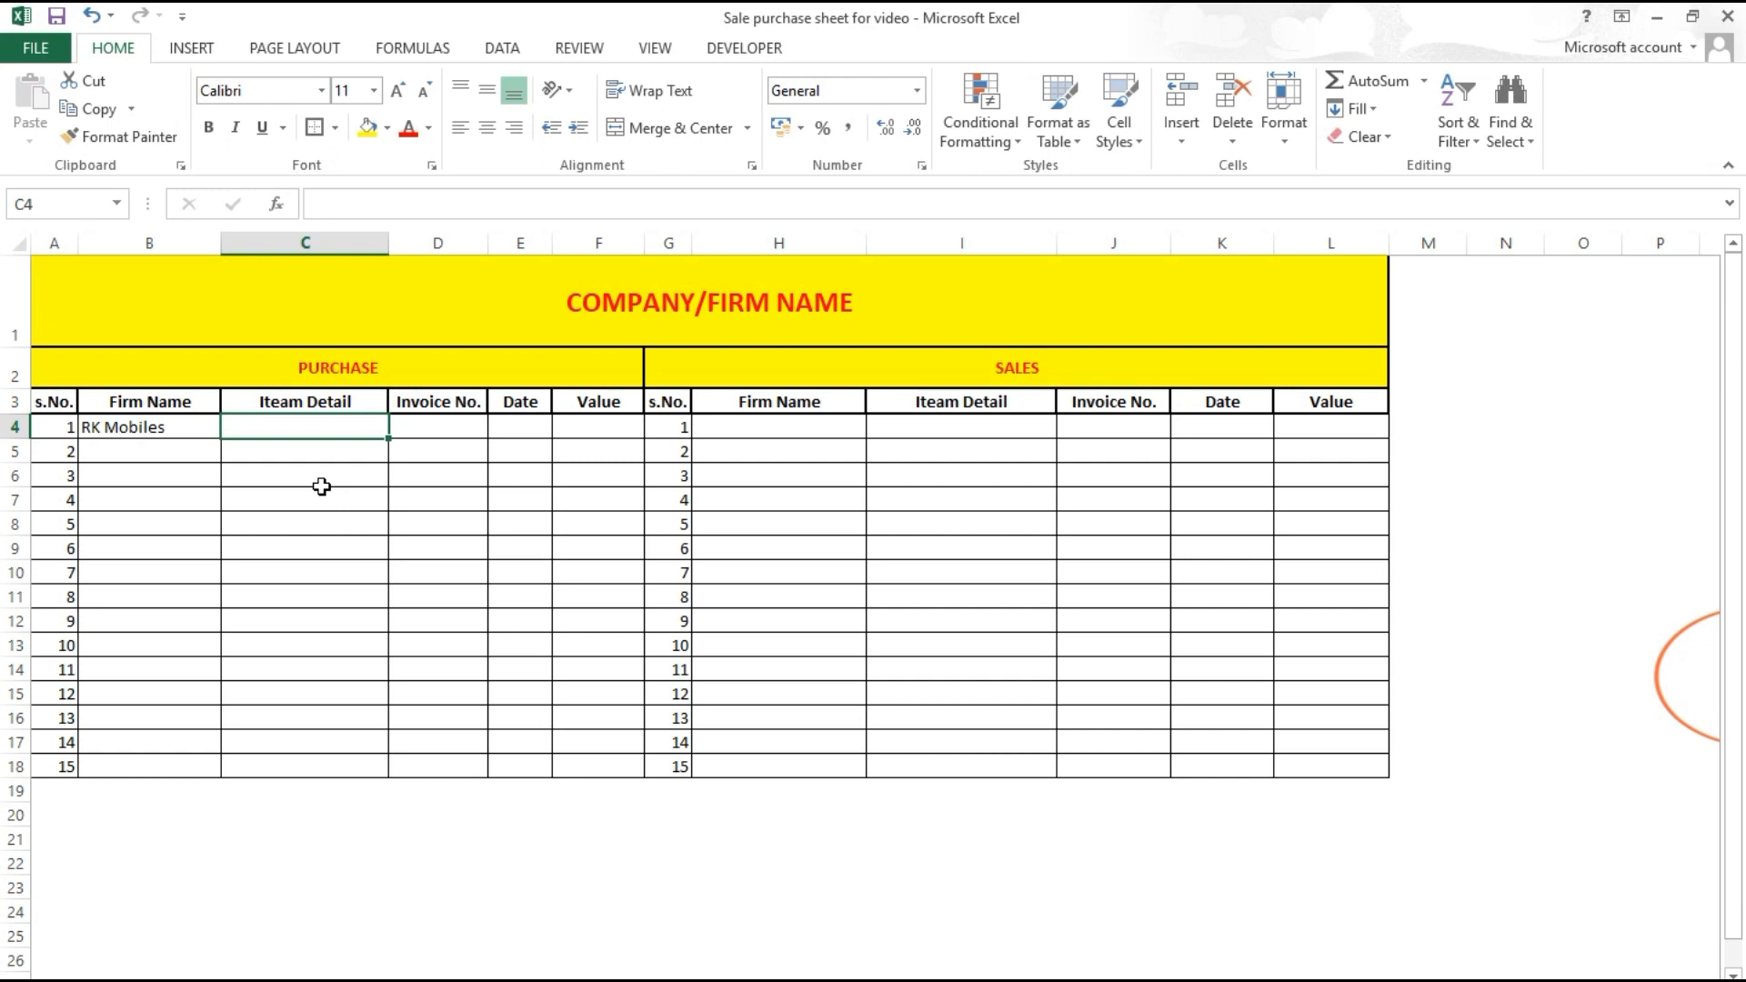
type("Cha")
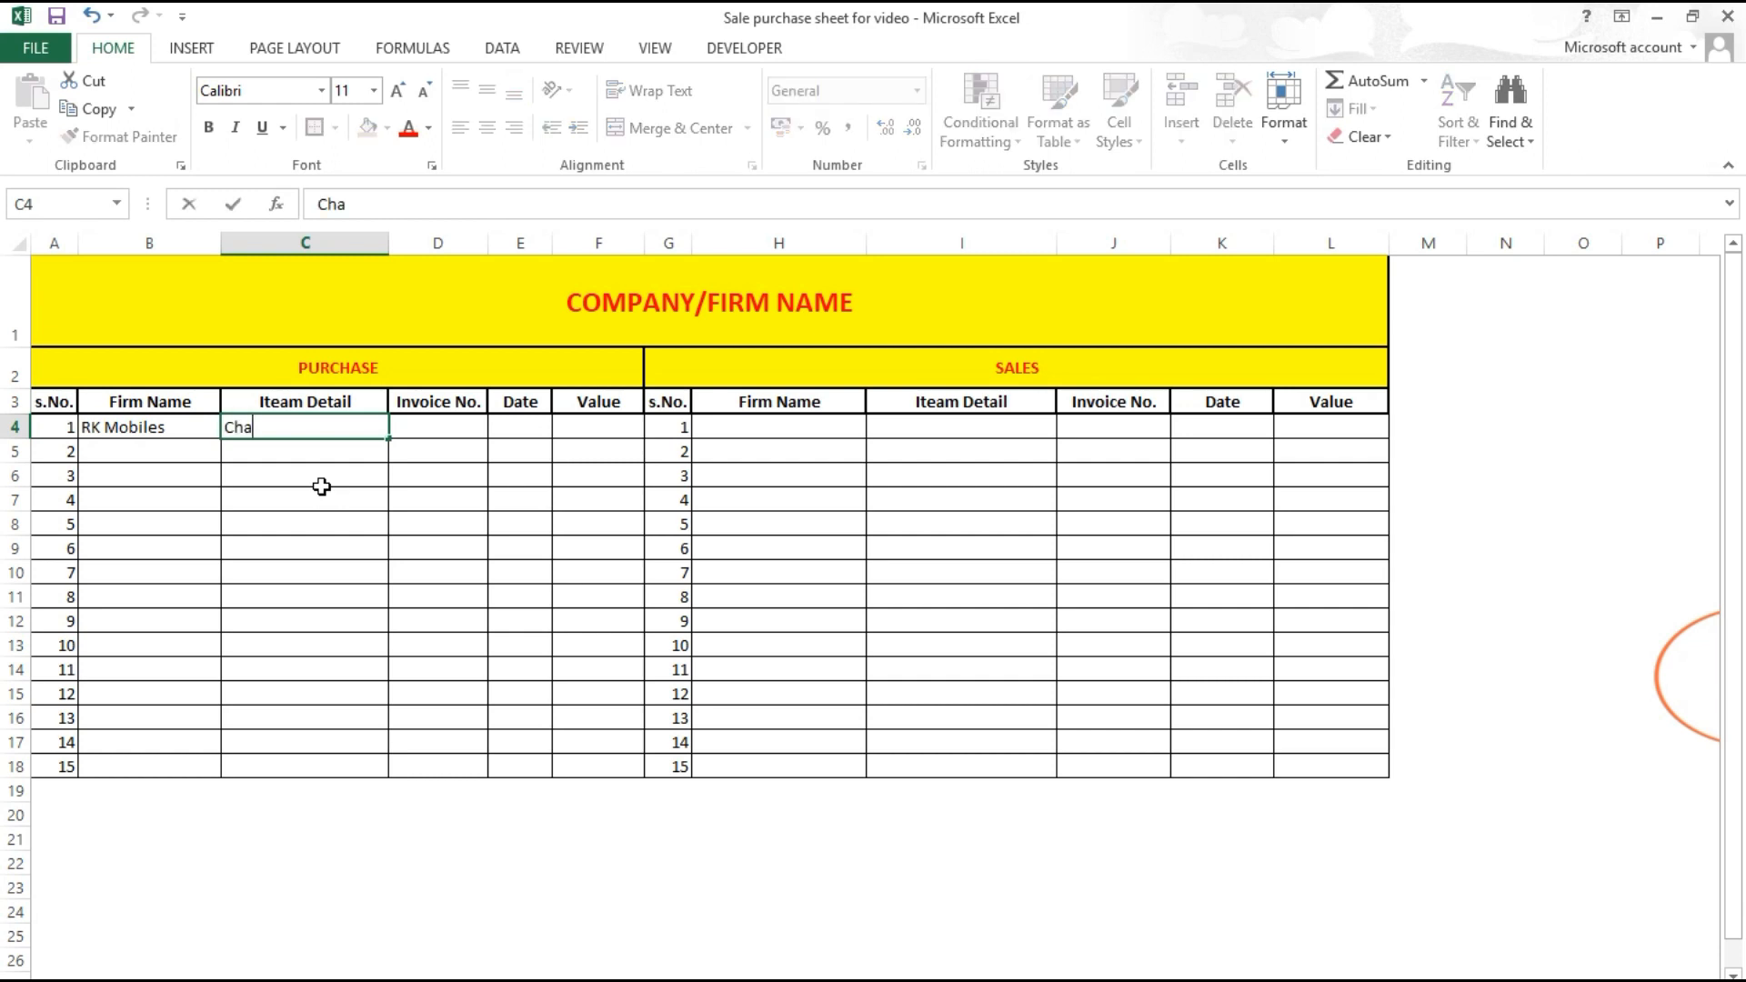
type("rg")
type("er / Apple")
key("Tab")
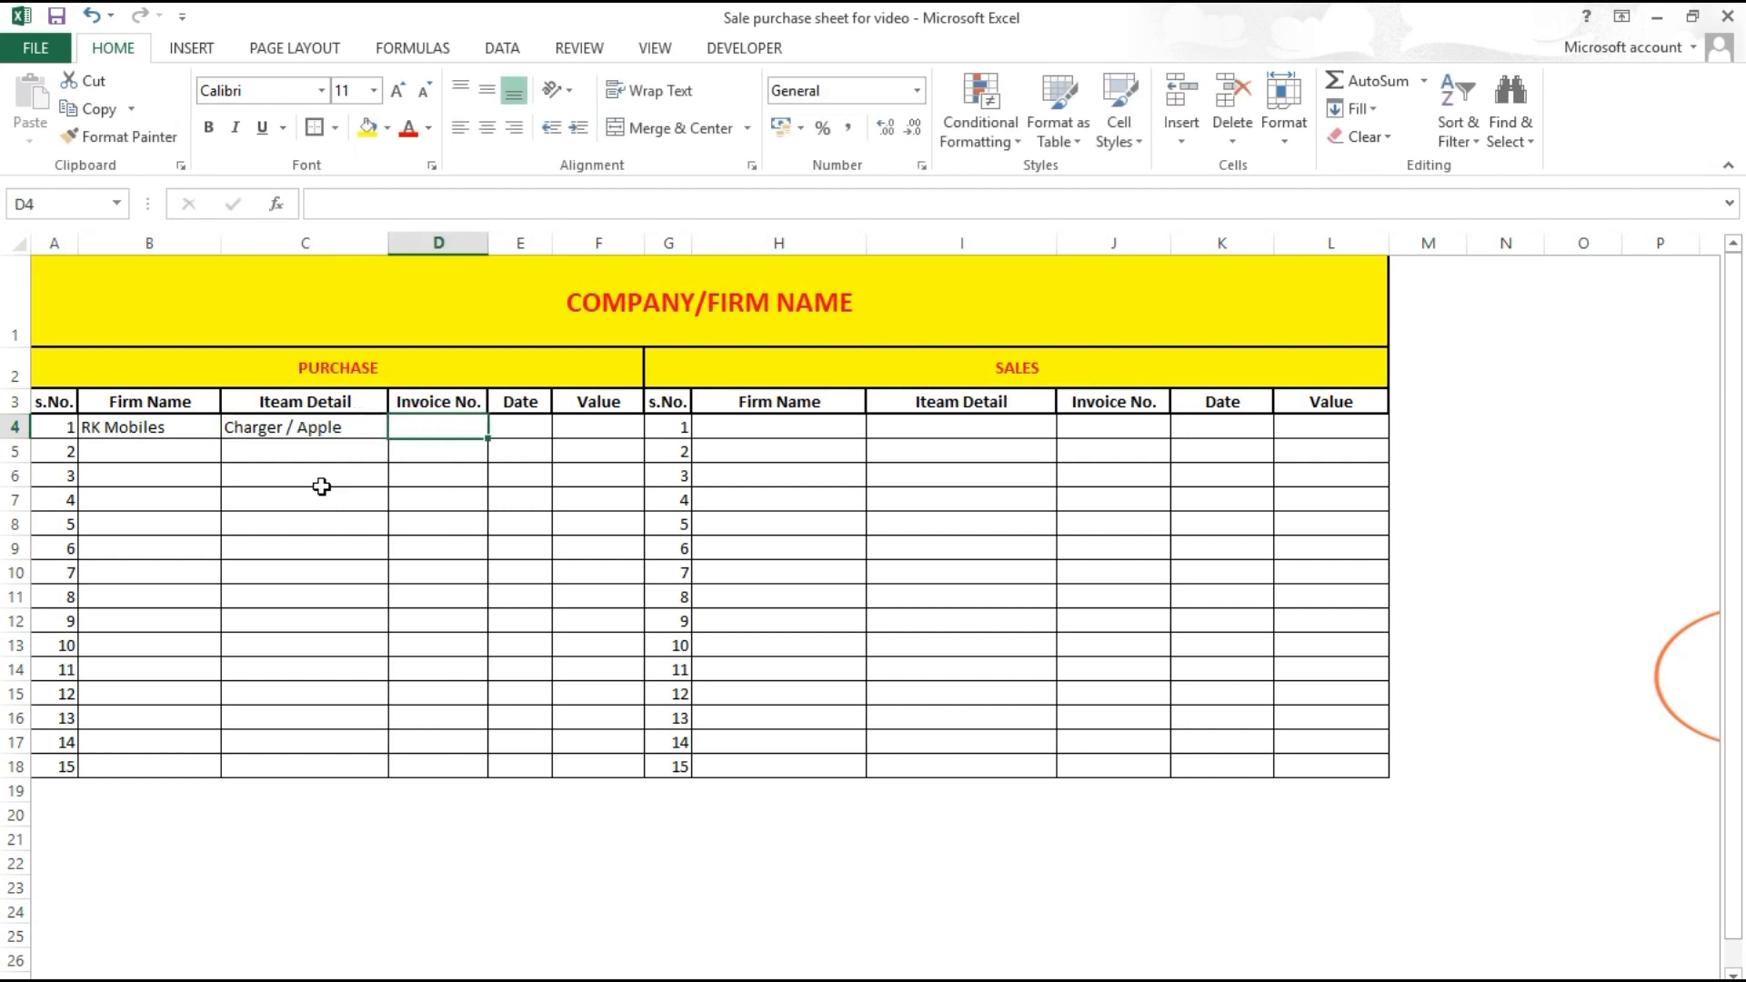
type("51")
key("Tab")
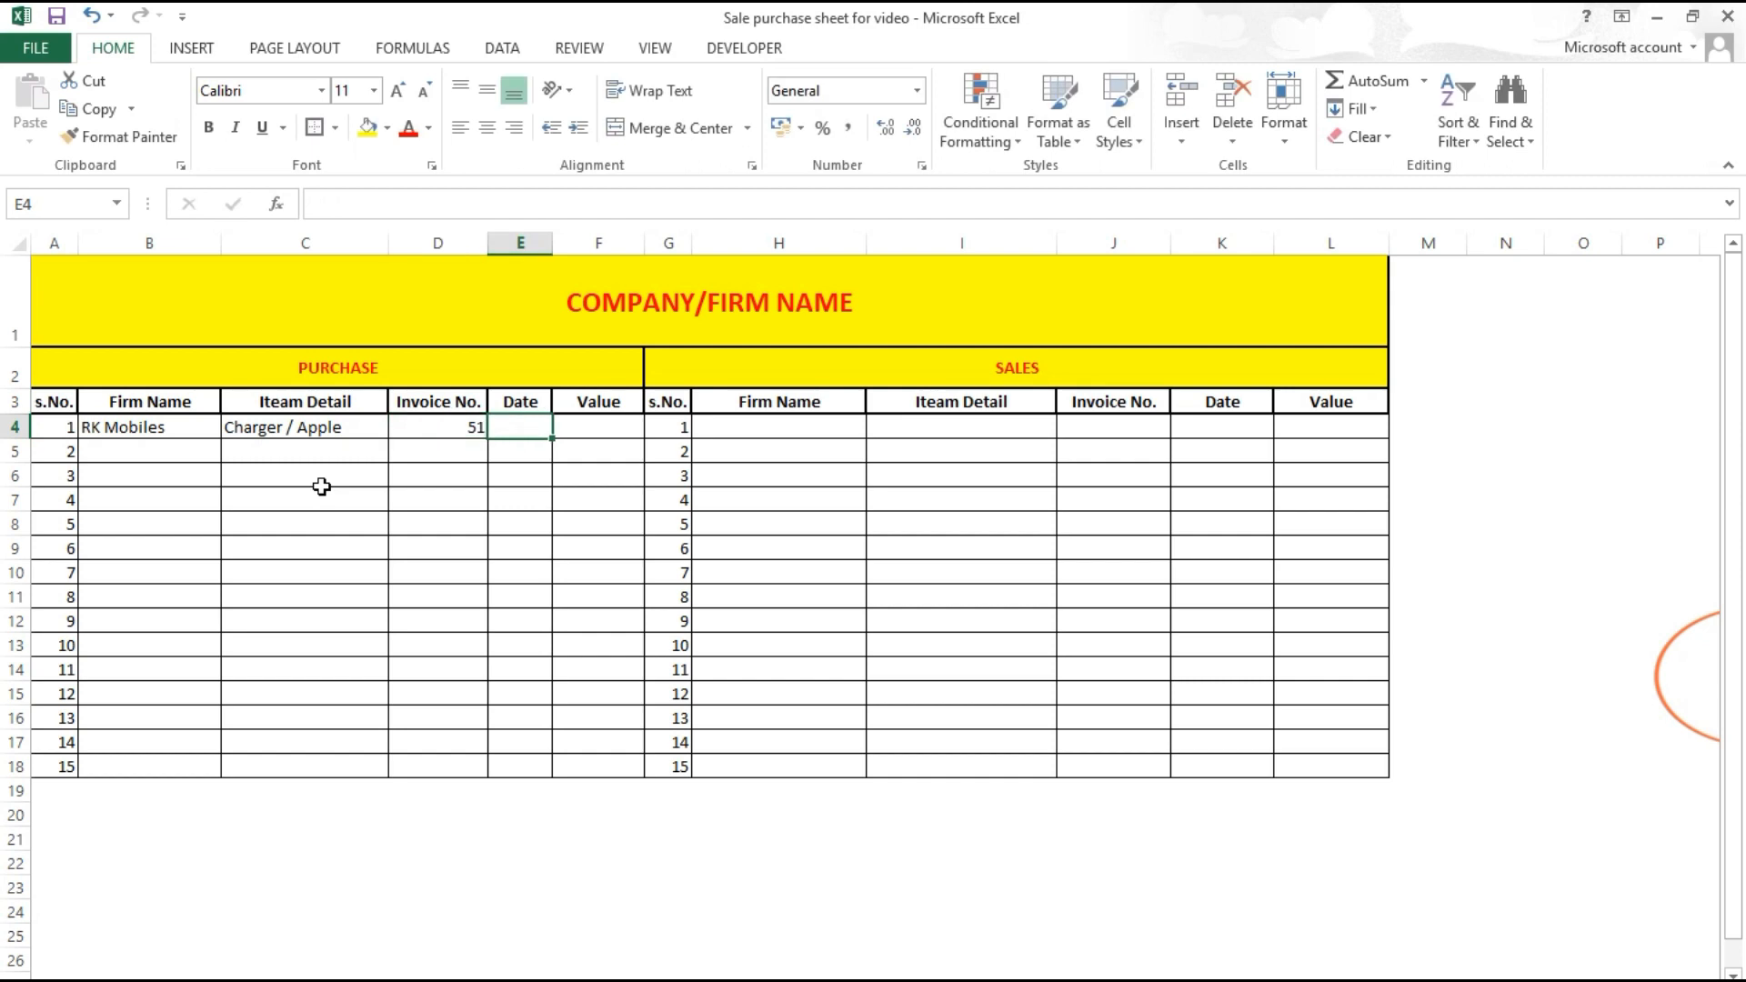
type("15")
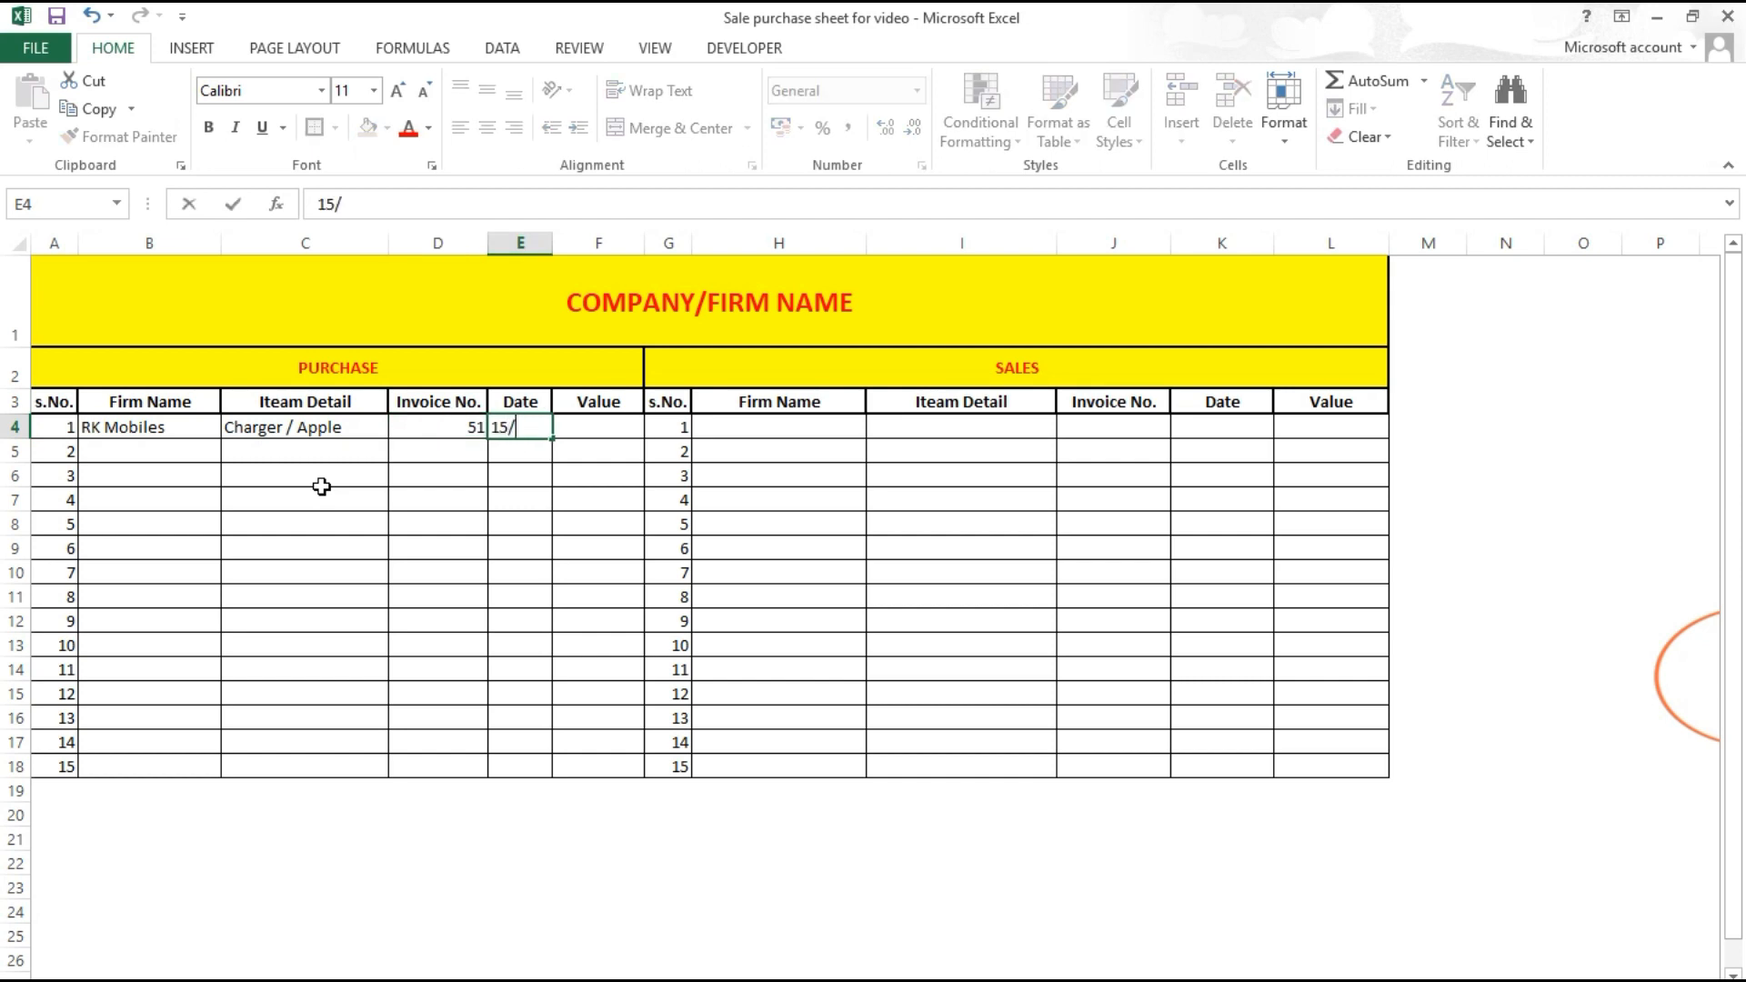
type("/03/20")
key("Tab")
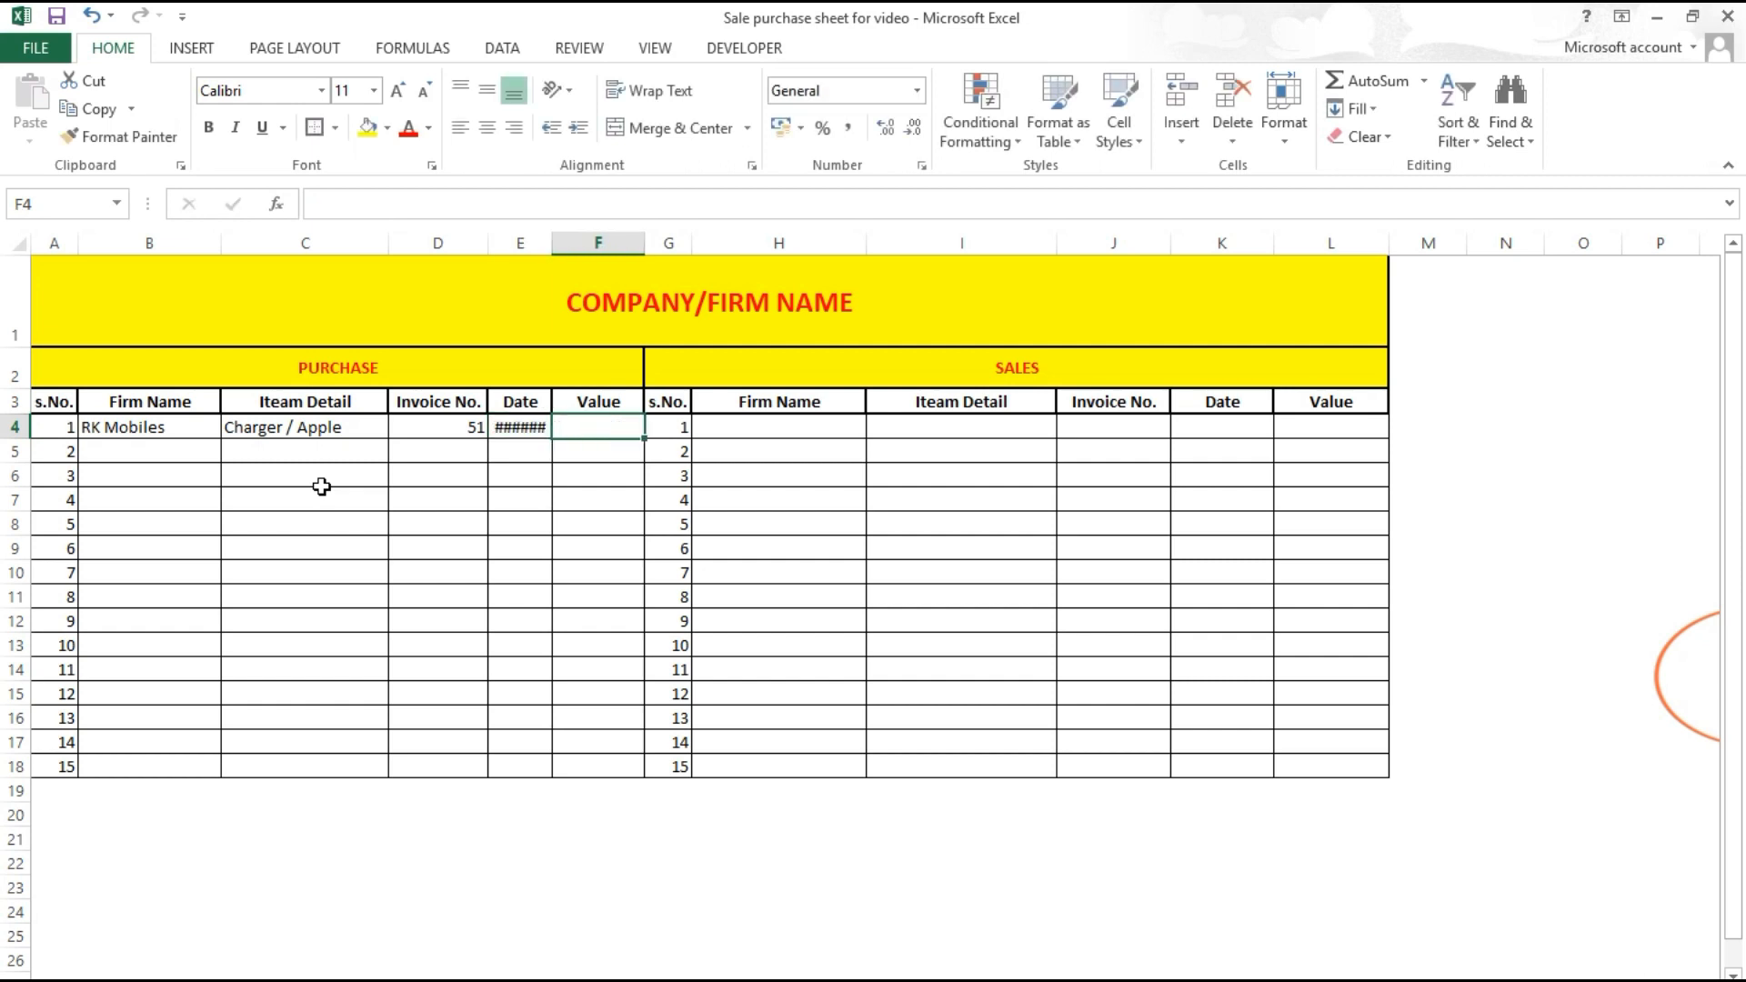
double_click(552, 251)
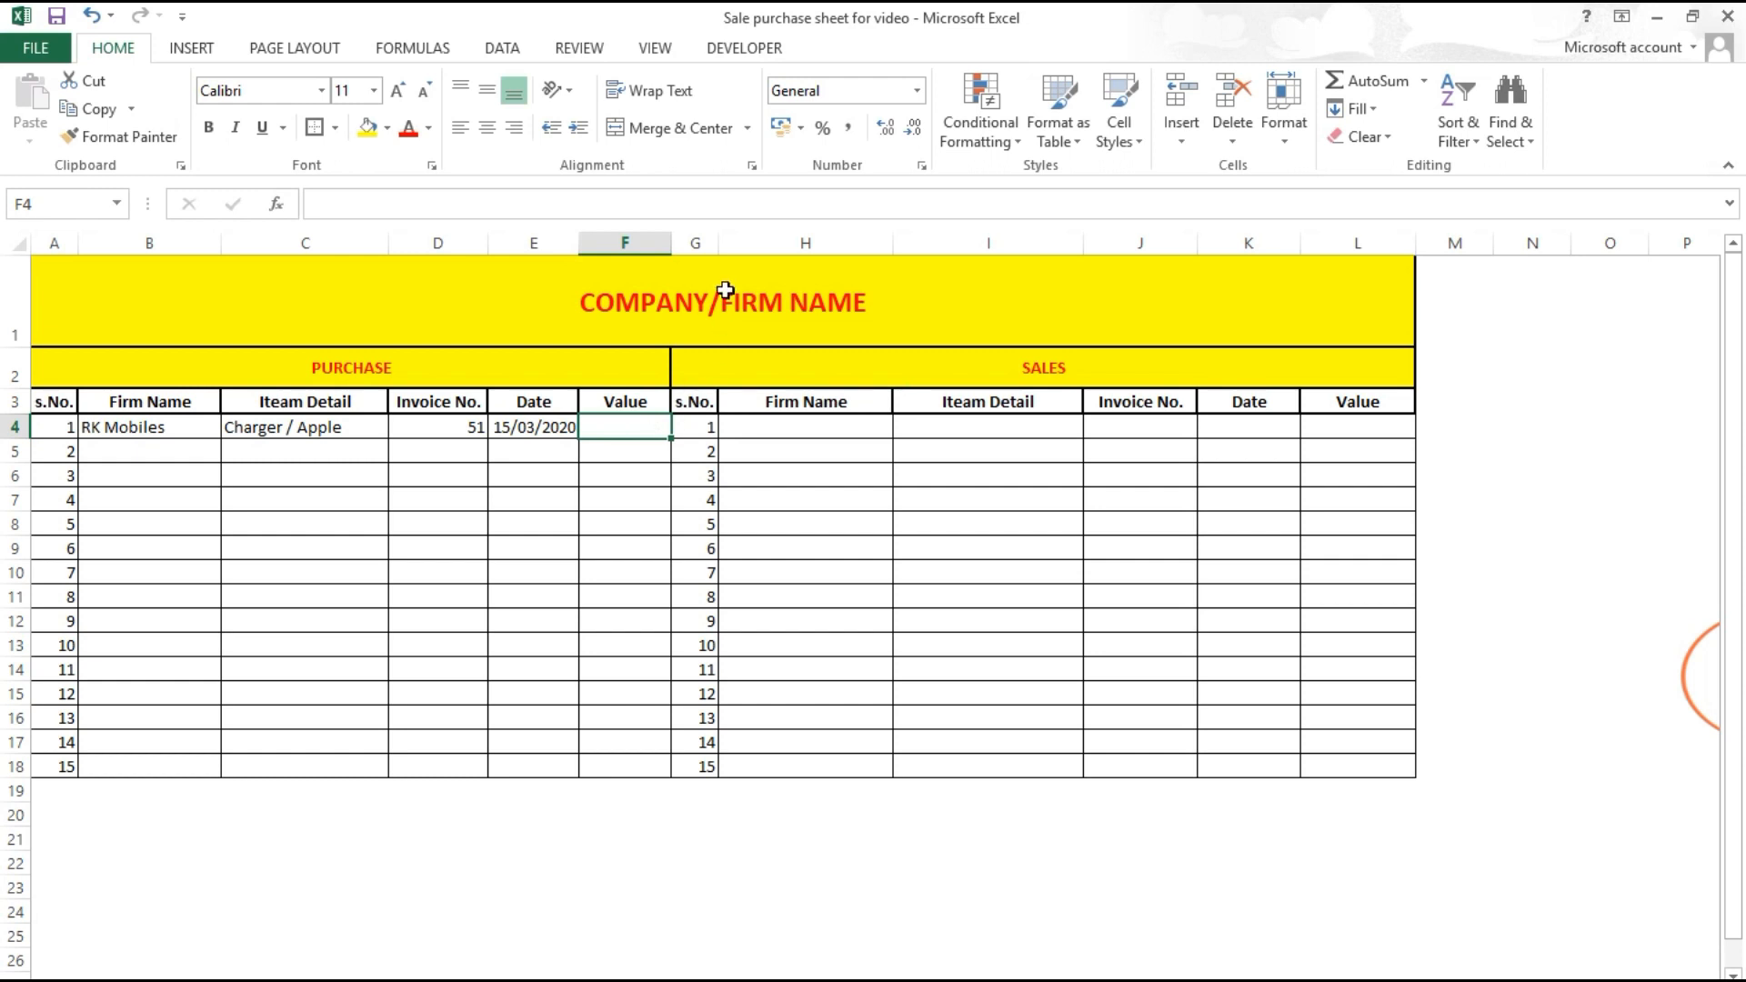
left_click_drag(671, 243, 704, 243)
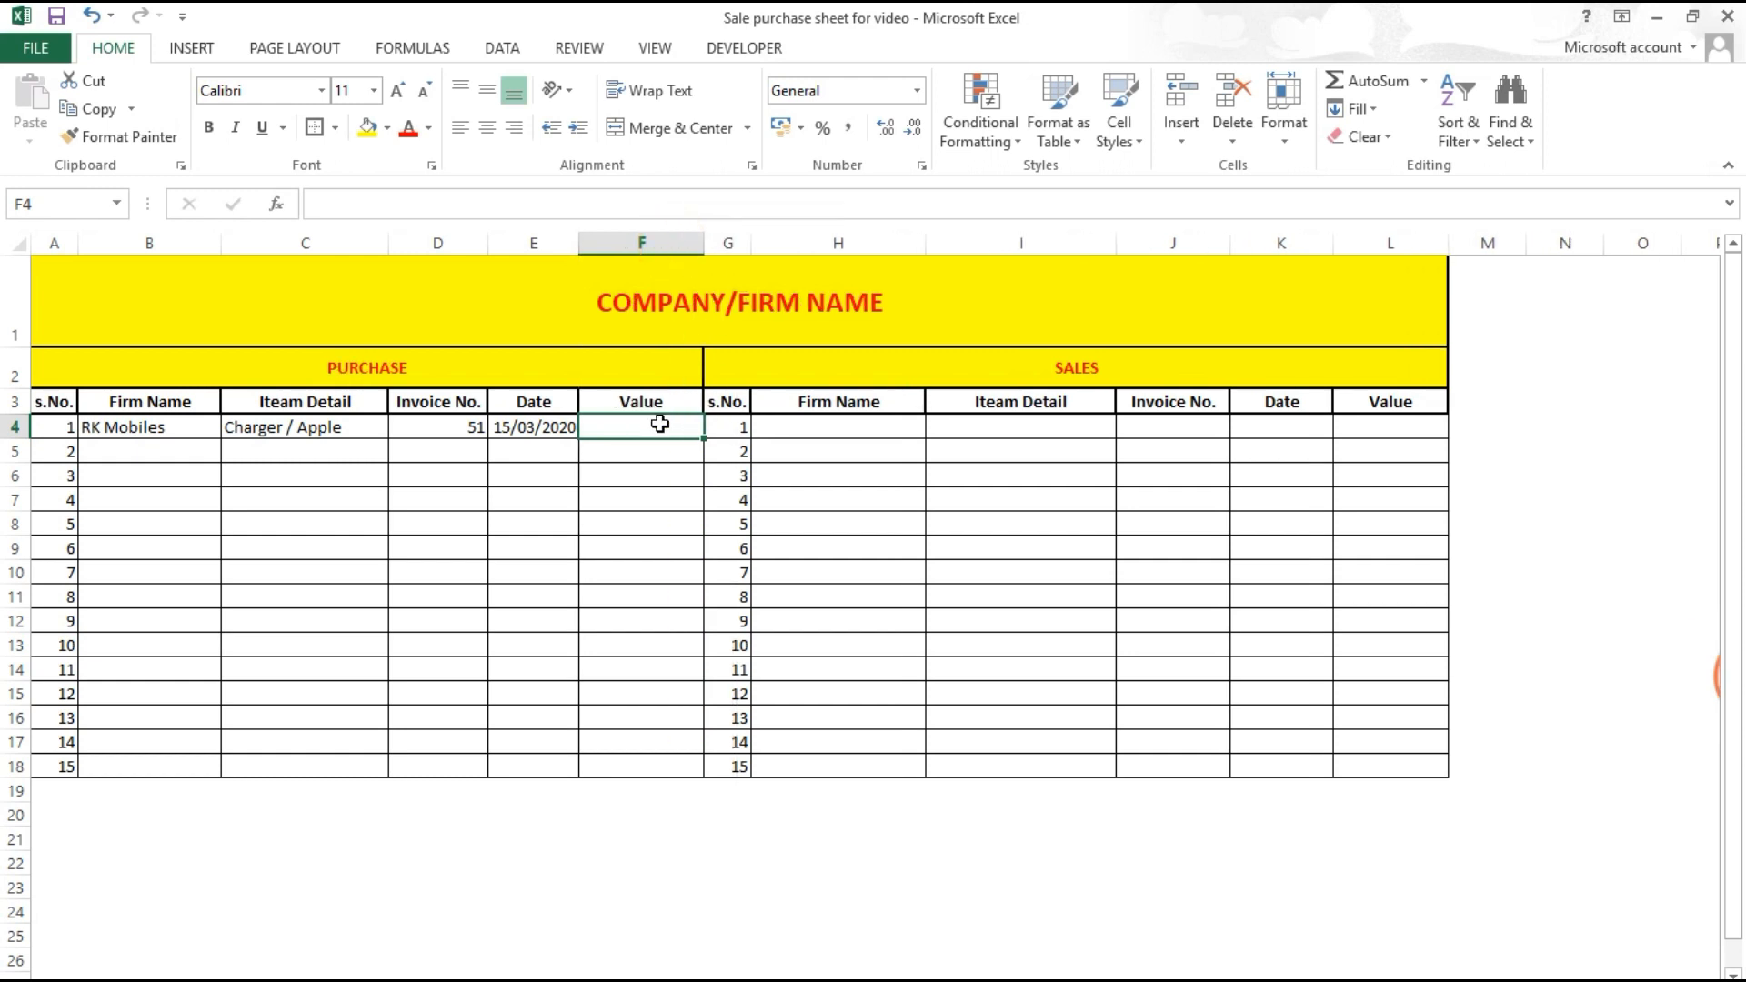
type("570")
key("Return")
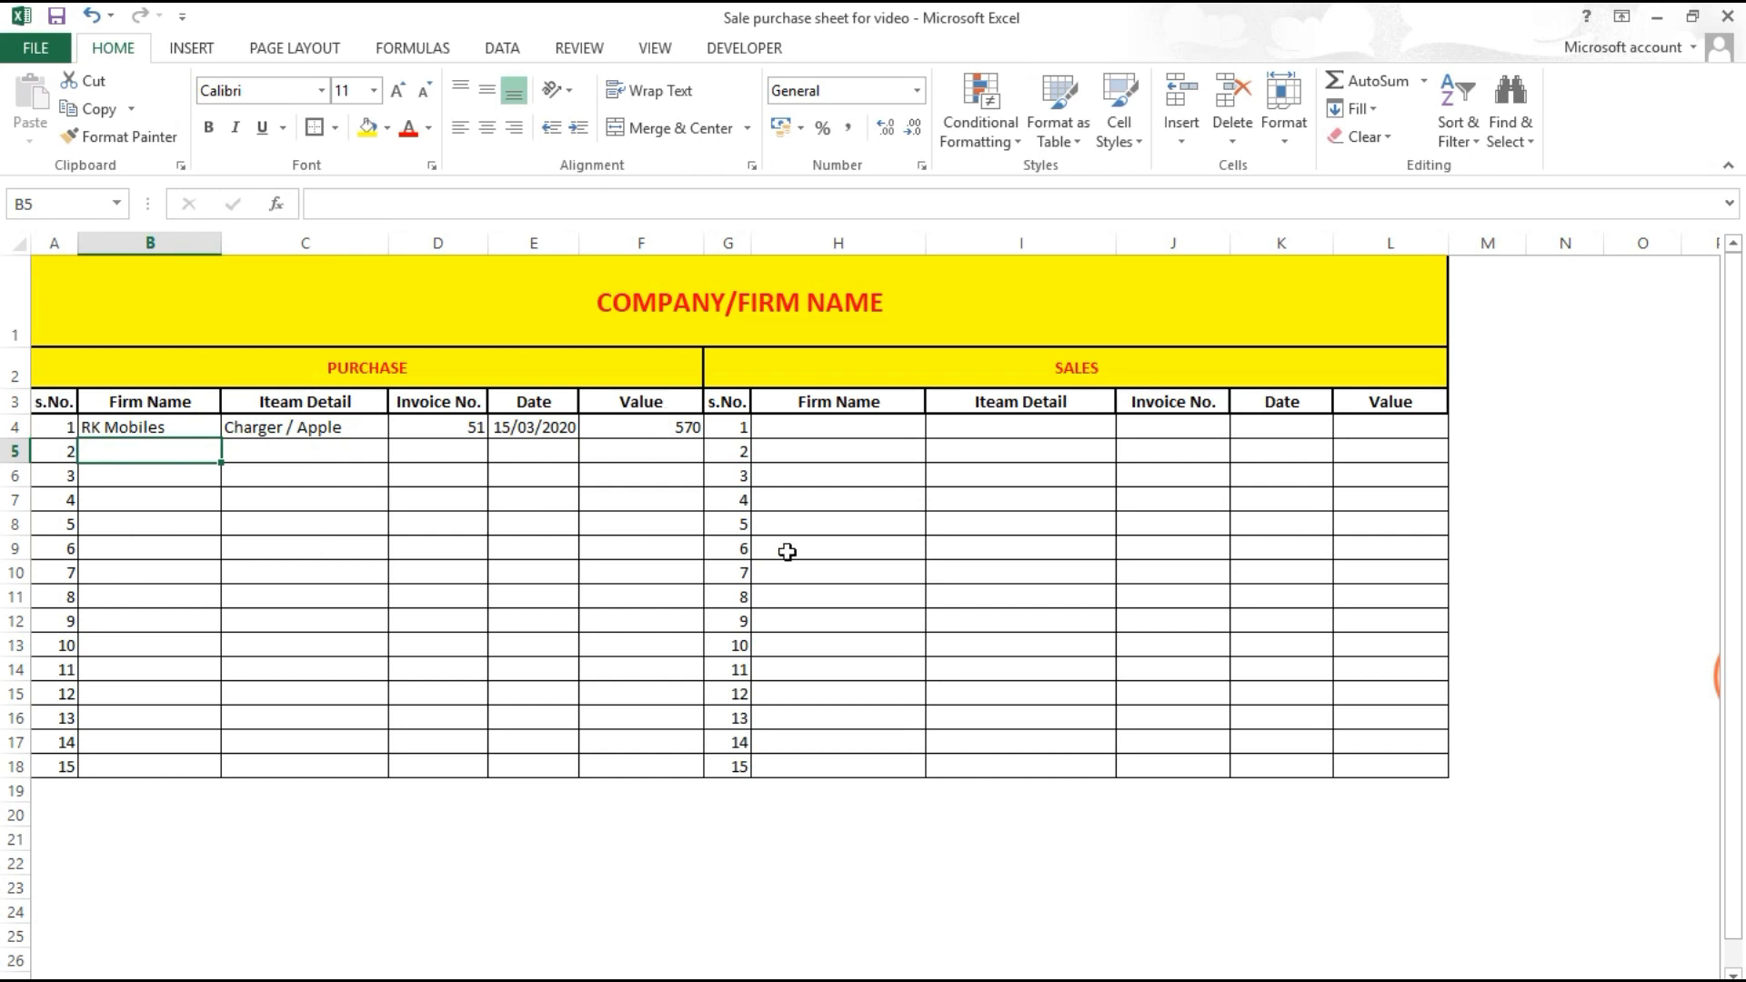
Step: Enter the second purchase: RK Mobiles, Cables, invoice 52, 15/03/2020, value 900
type("RK")
key("Tab")
type("Cables")
key("Tab")
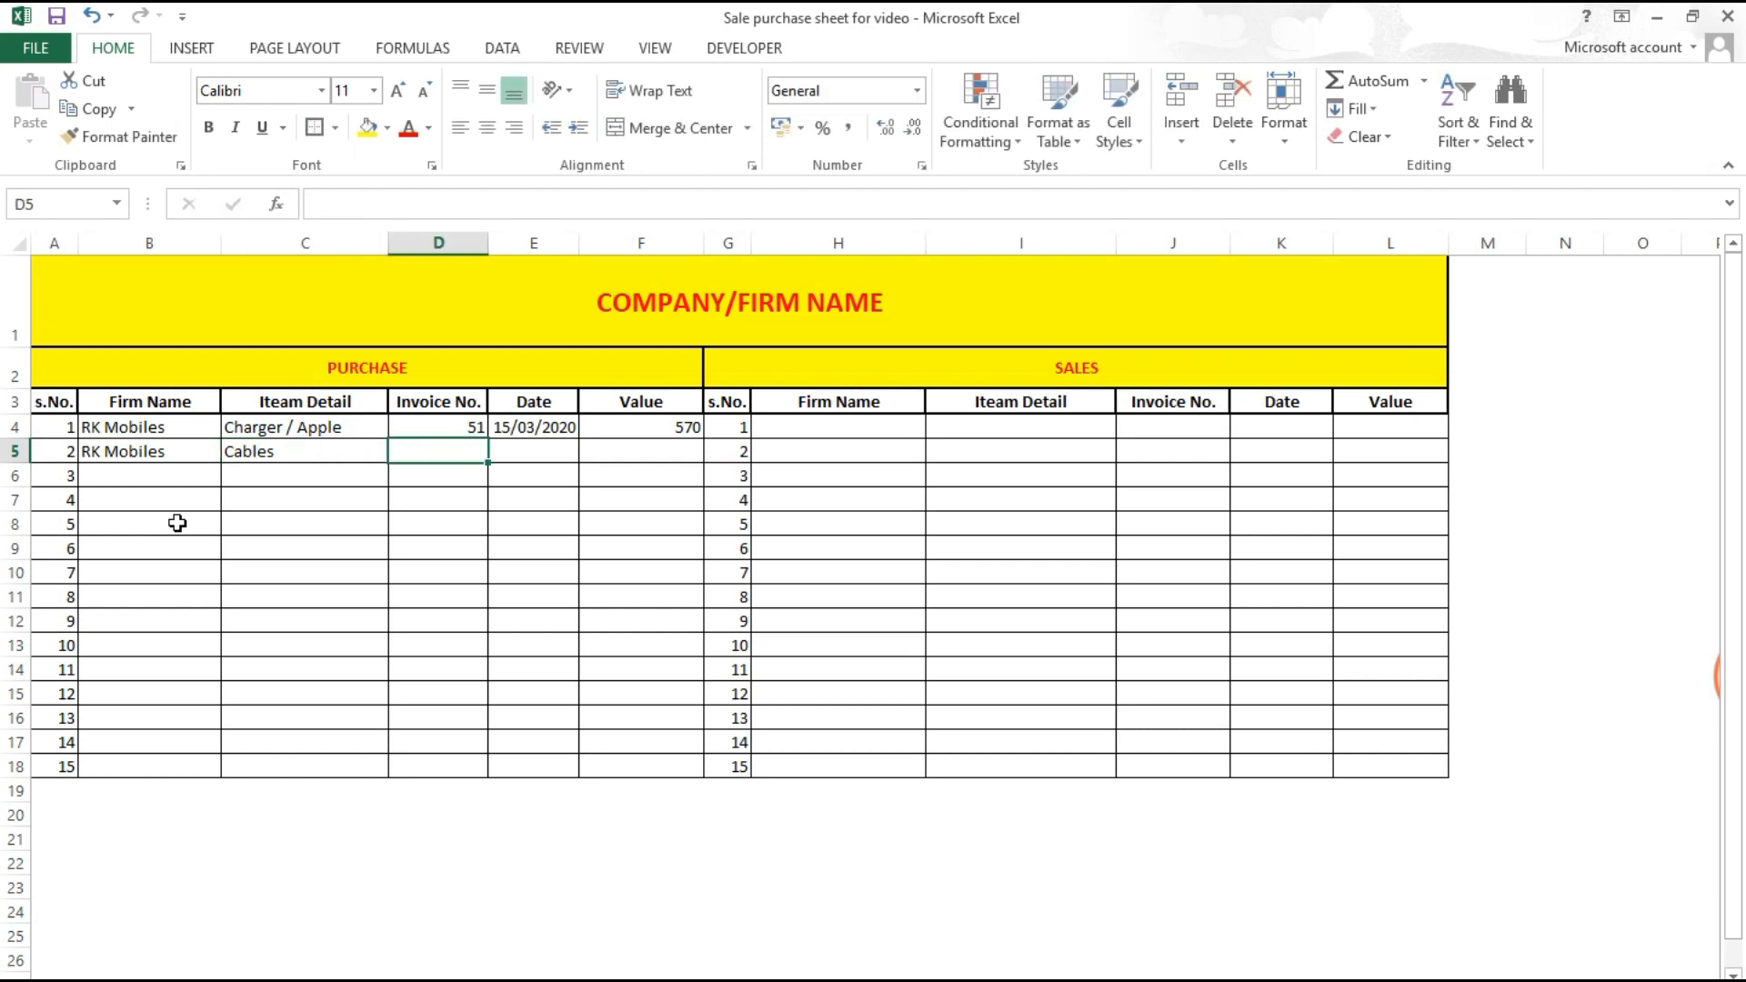
type("52")
key("Tab")
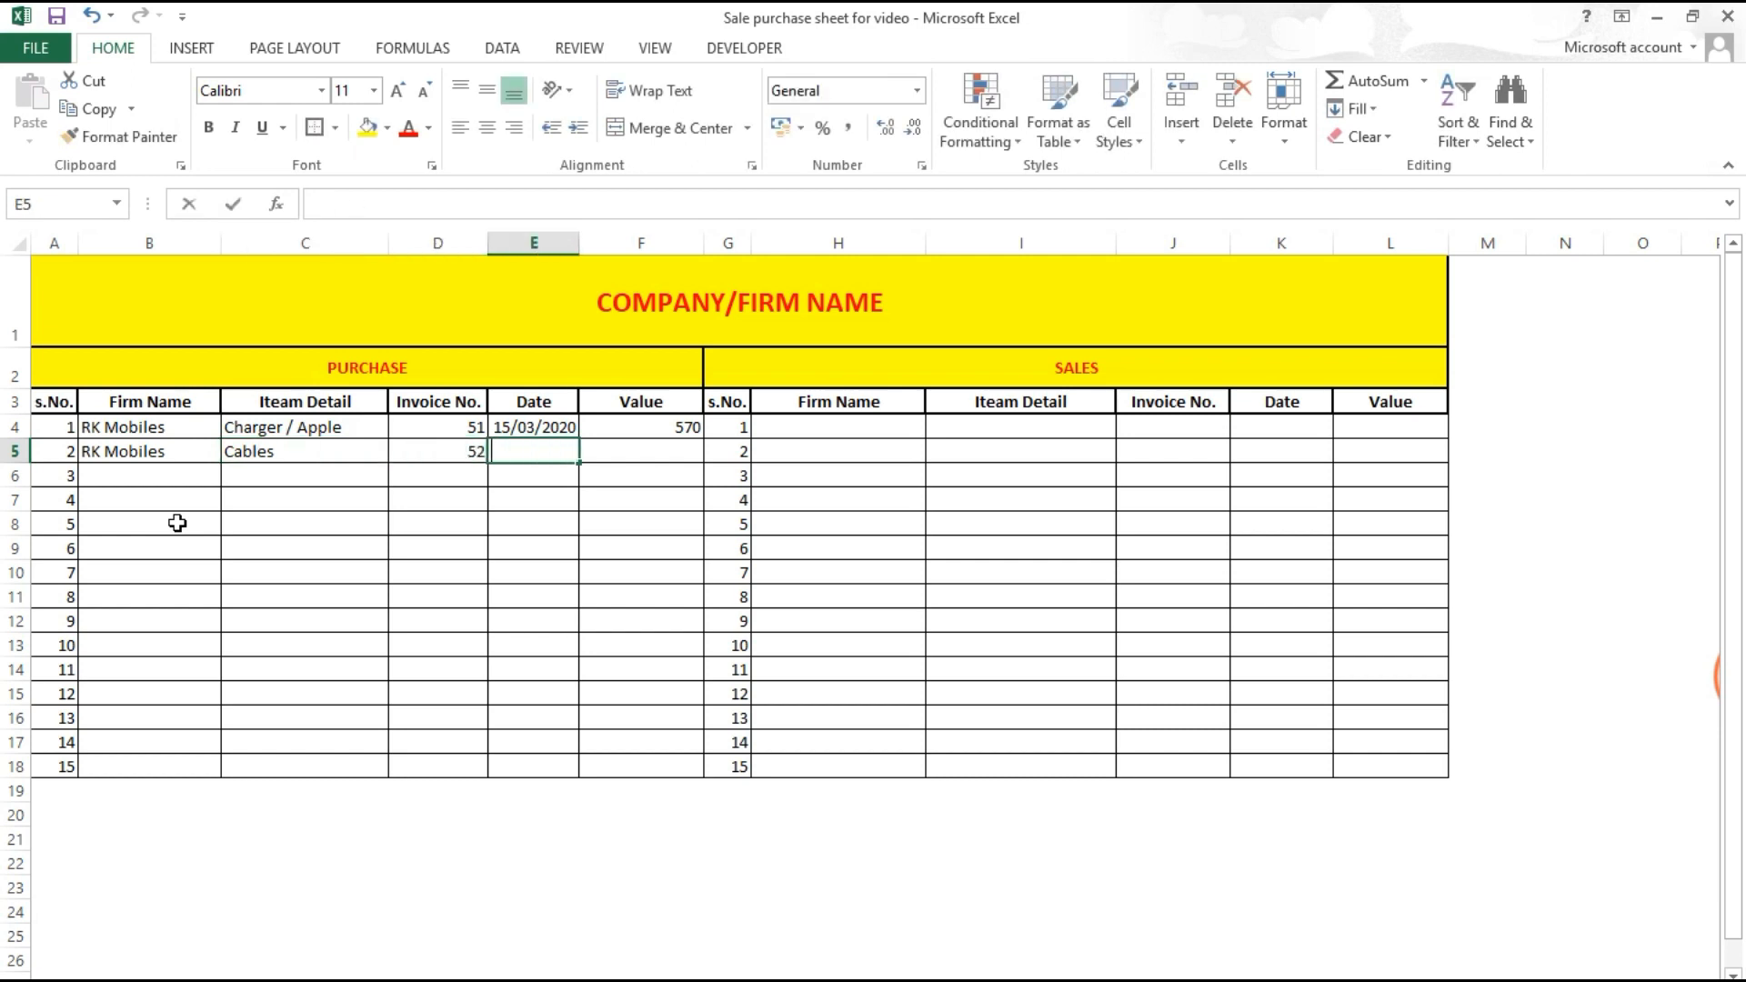
type("15/03/2020")
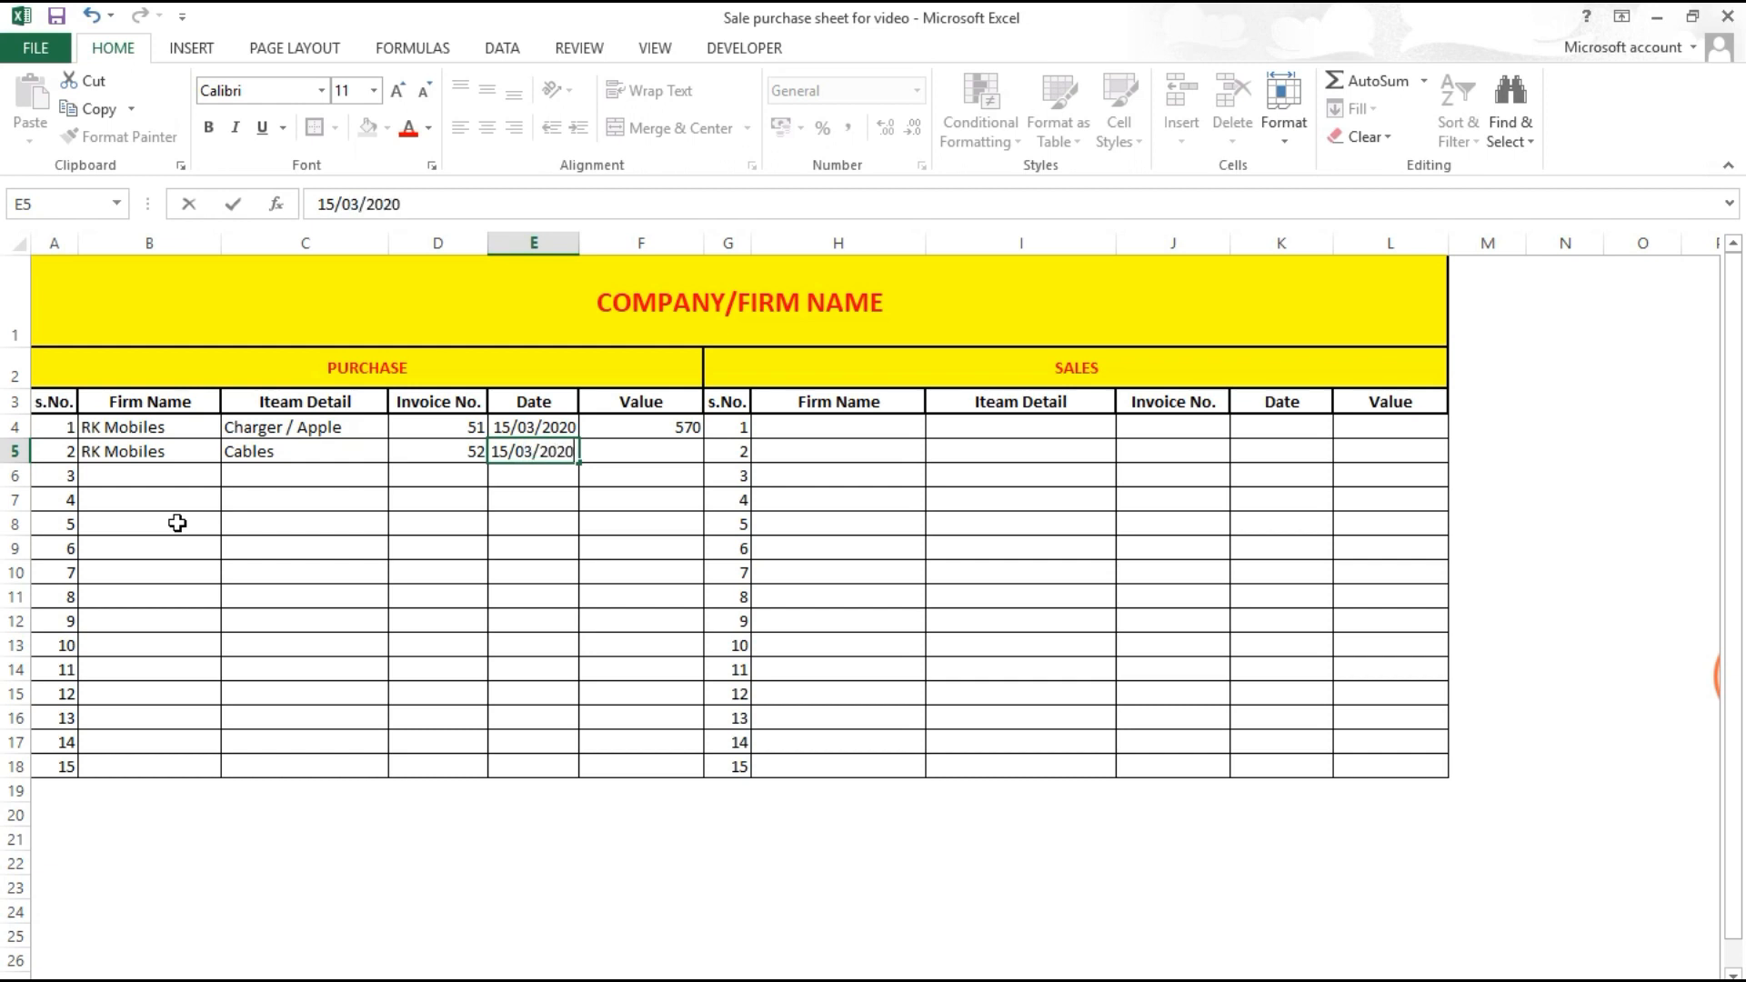
key("Tab")
type("9")
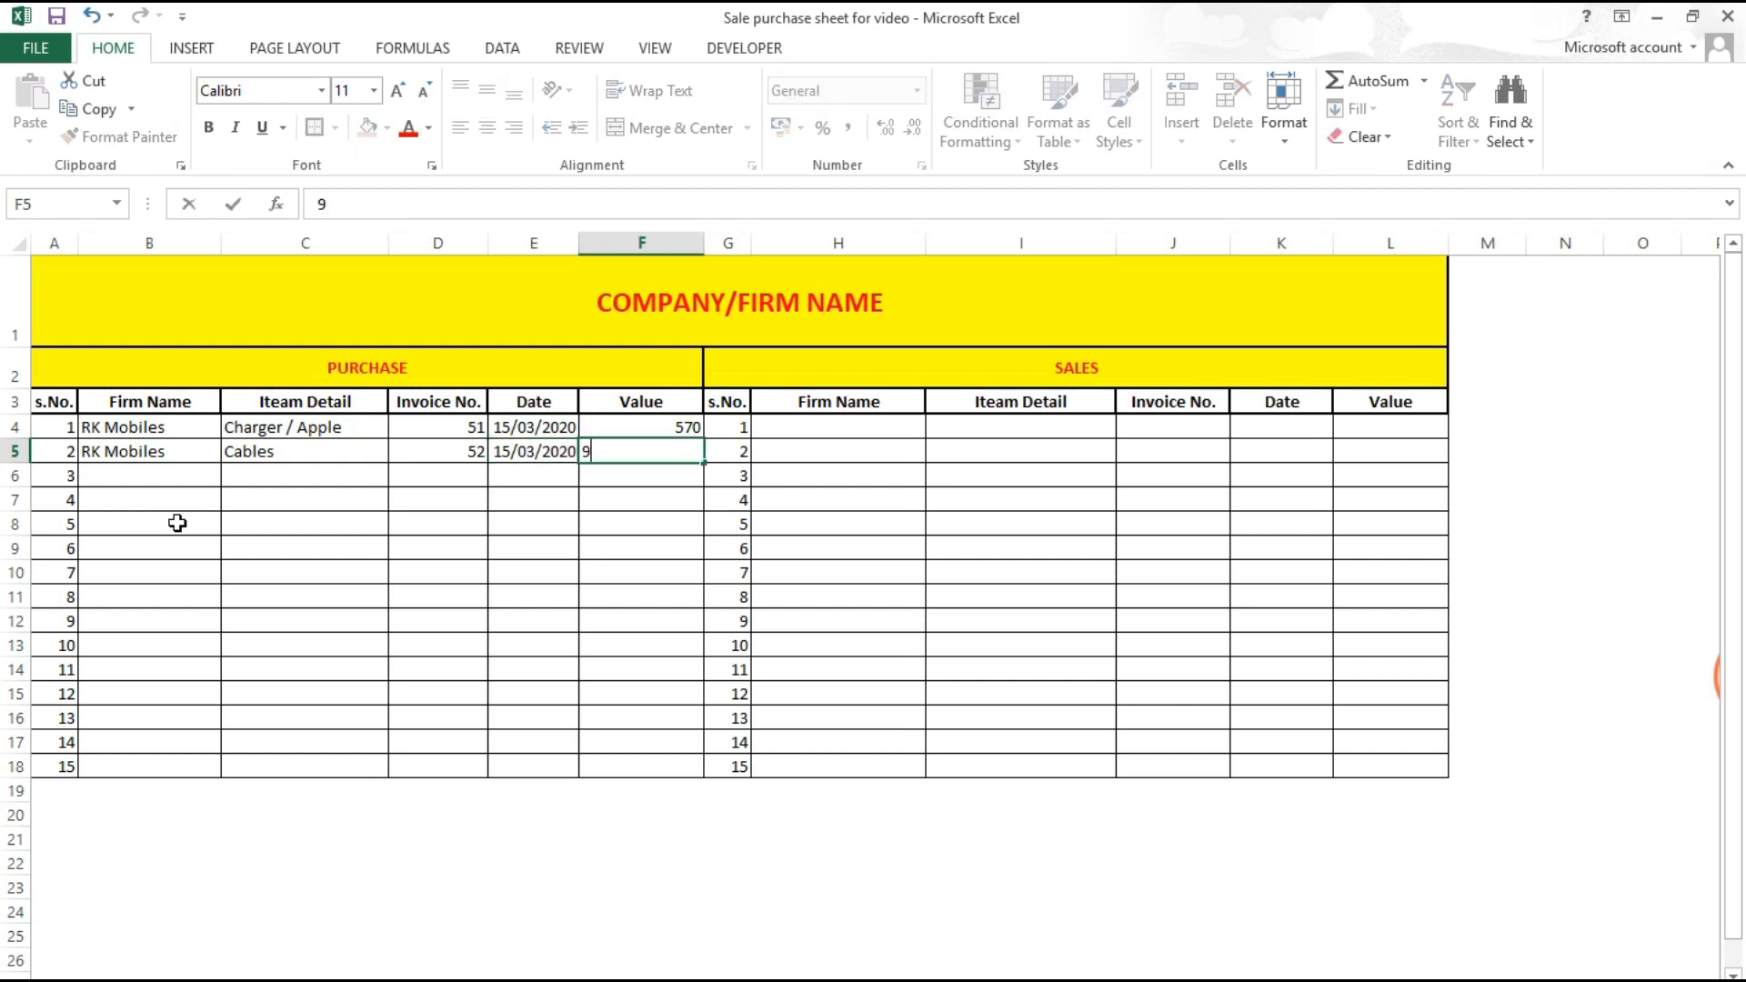
key("Tab")
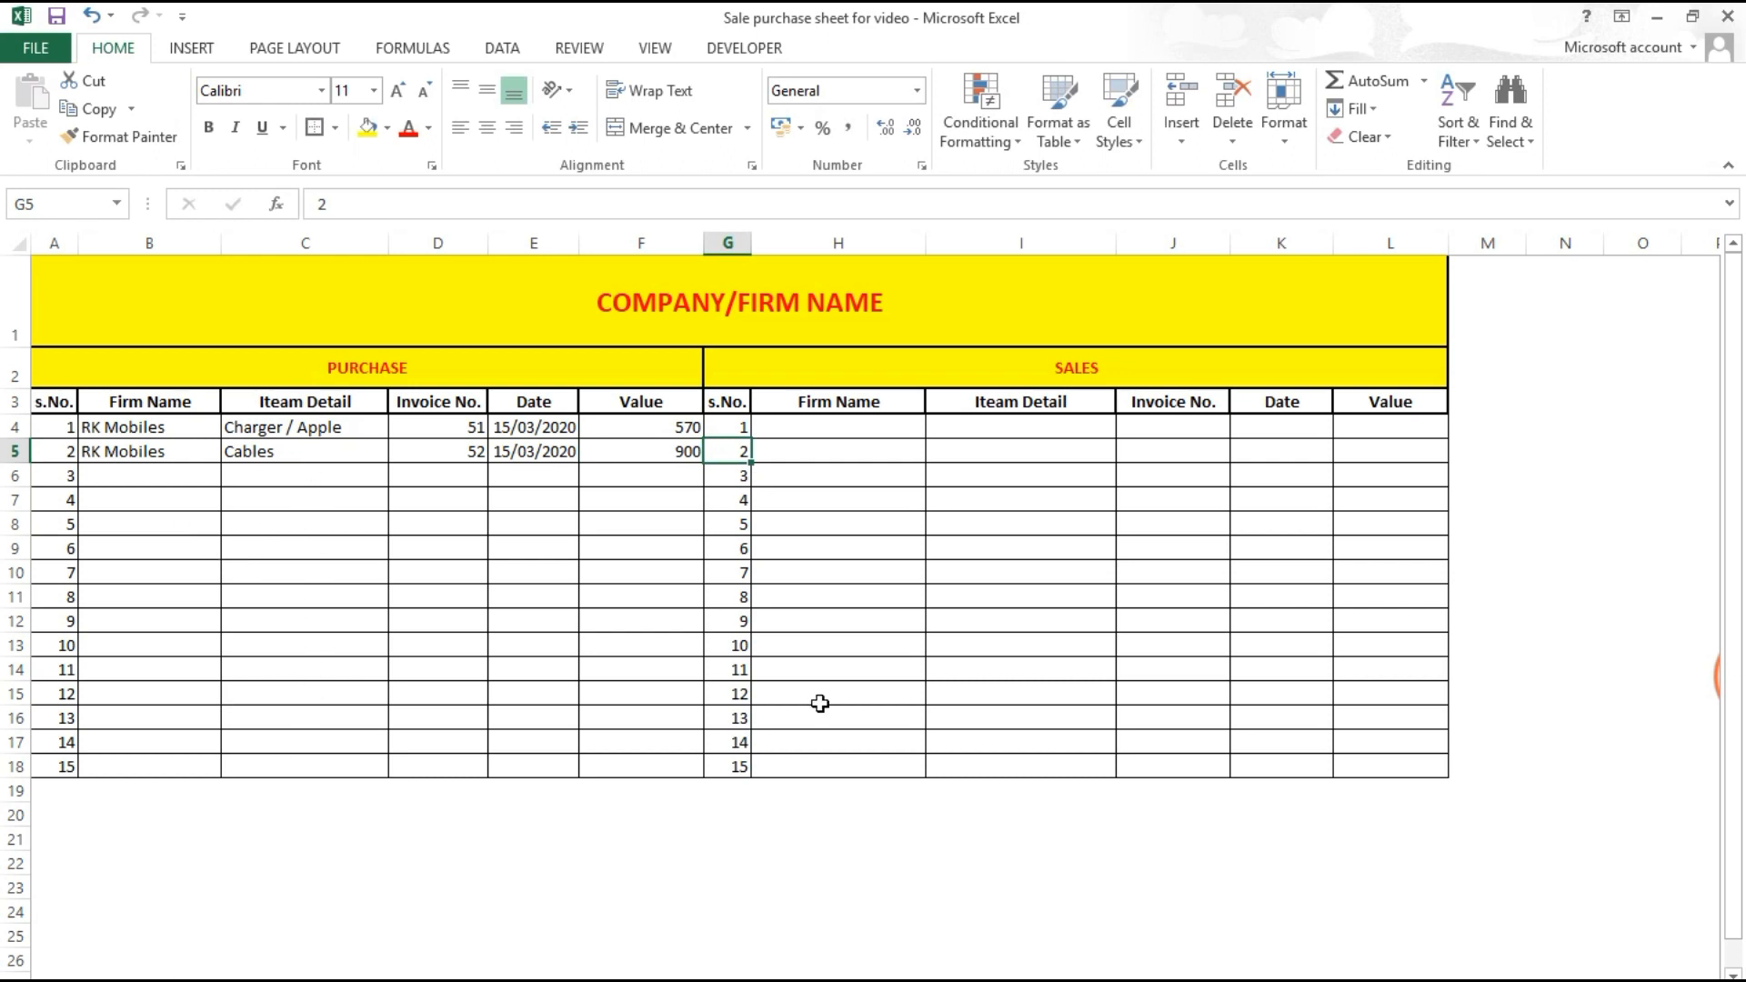
Step: Merge A18:E18 under the purchase table and label it TOTAL
left_click(780, 472)
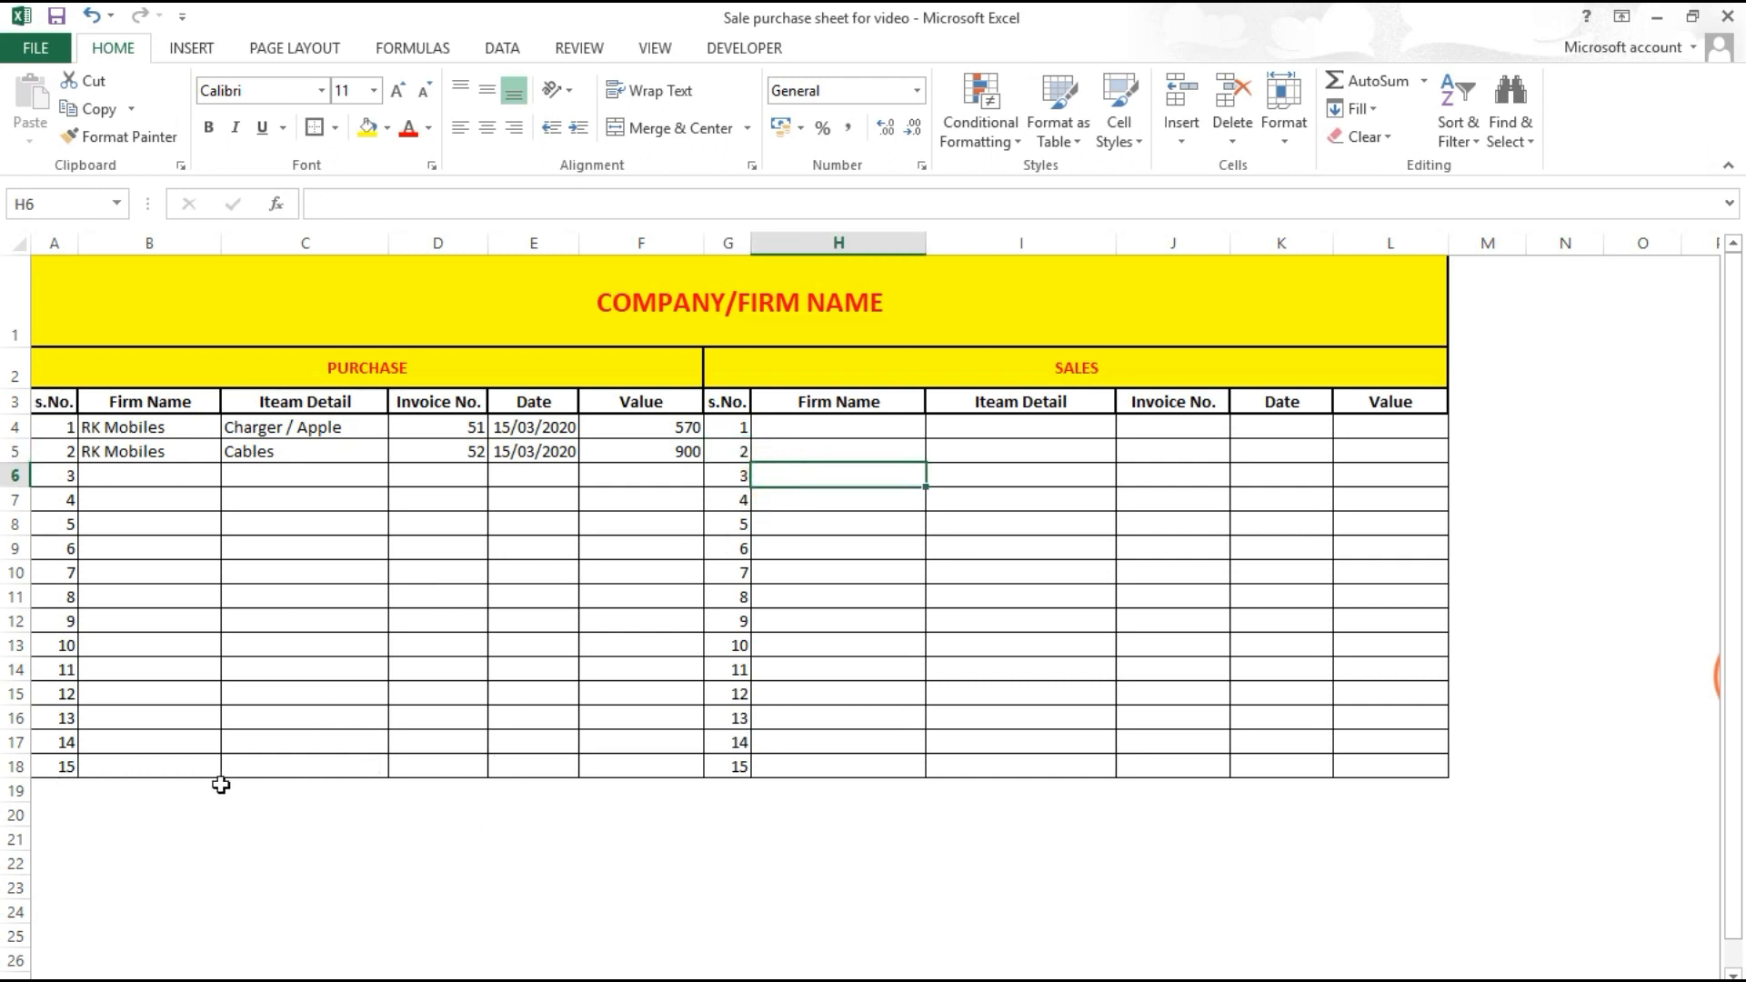
left_click(633, 766)
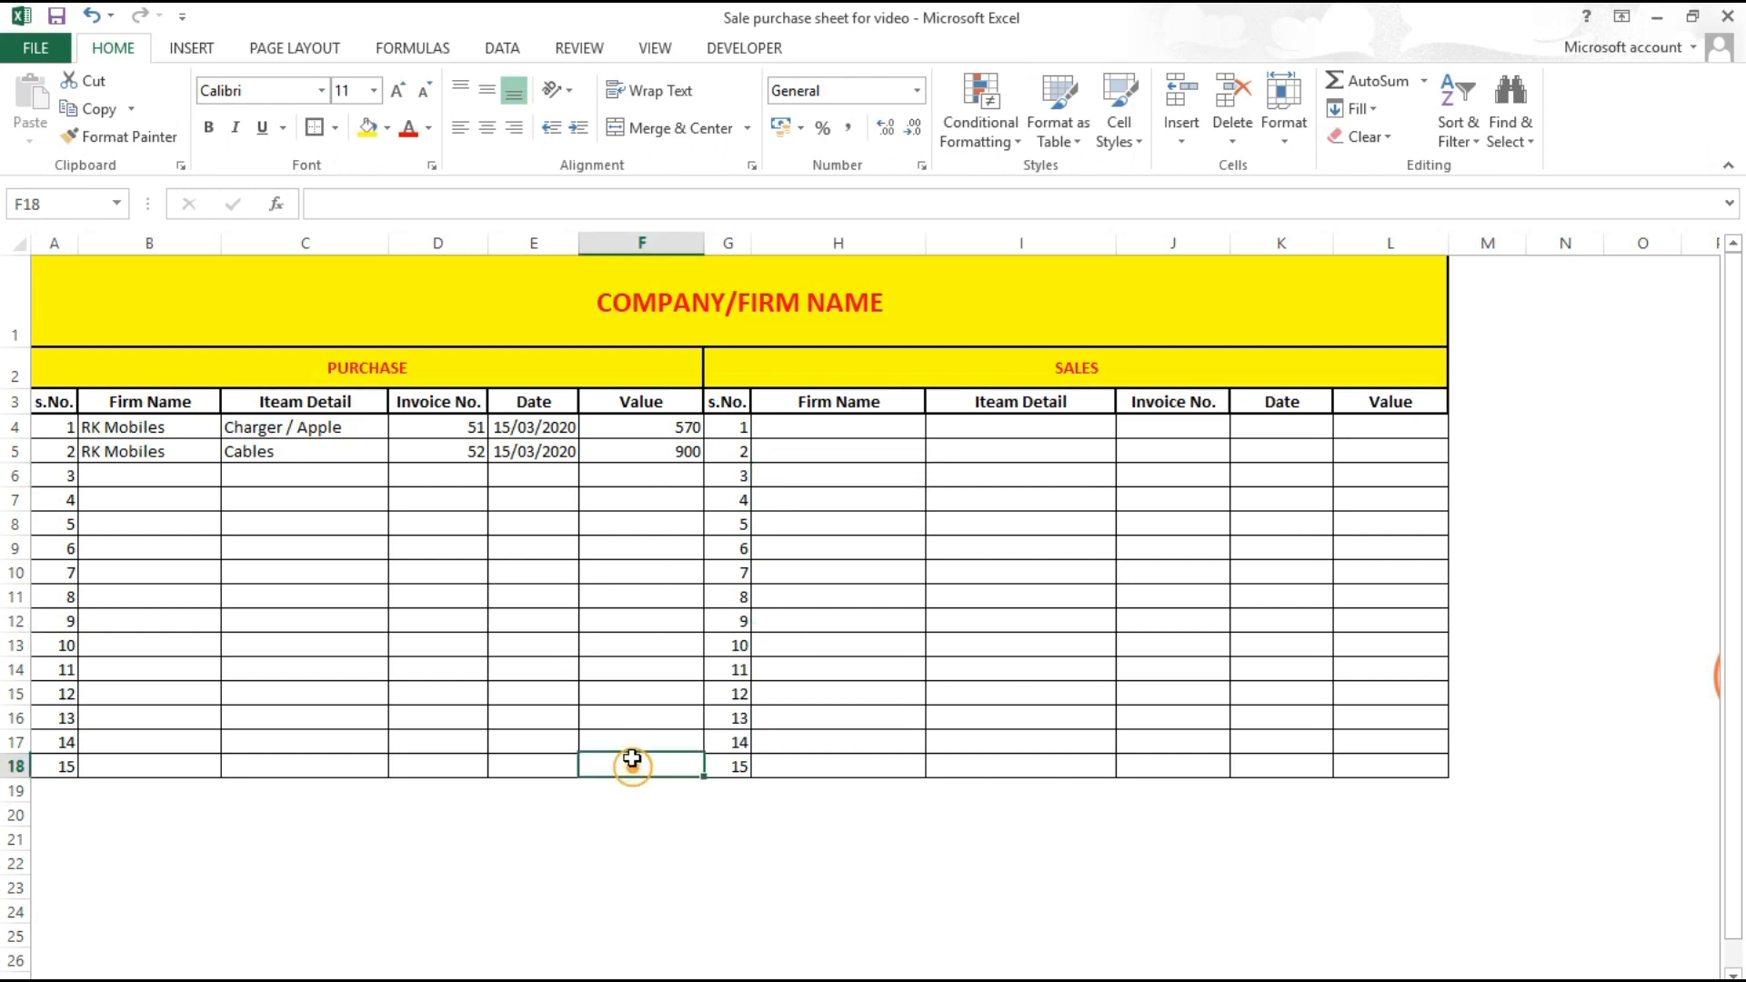
left_click_drag(515, 770, 55, 766)
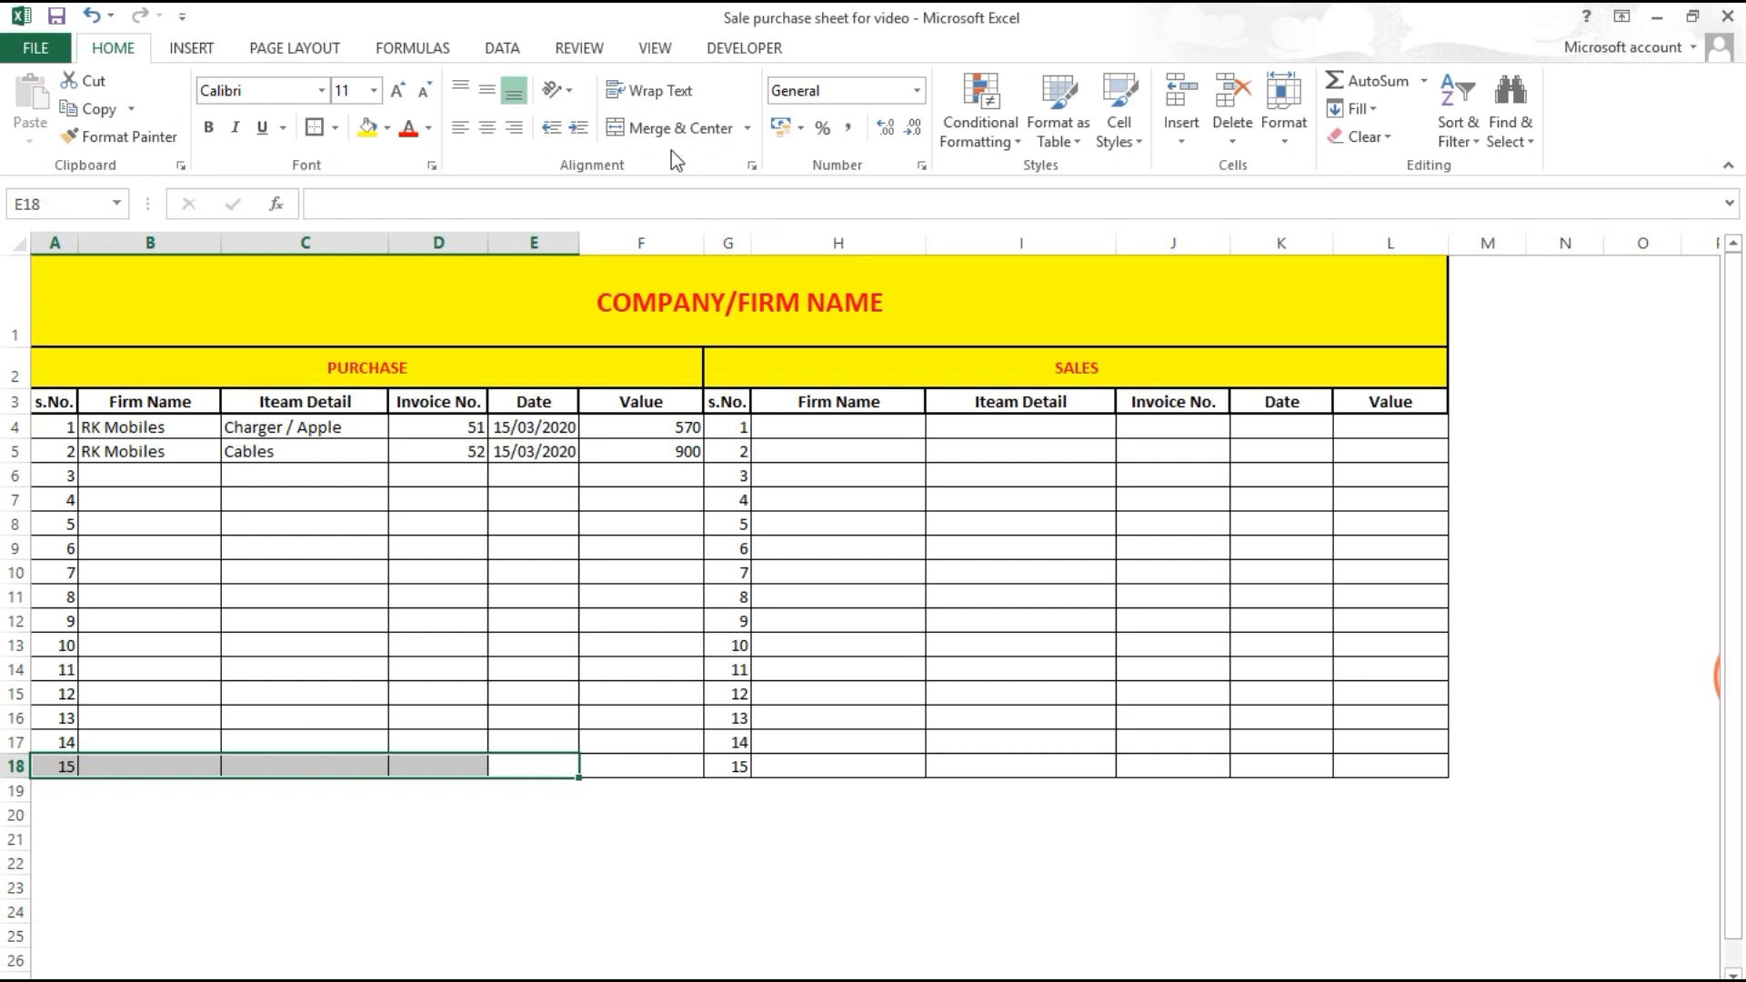
left_click(647, 125)
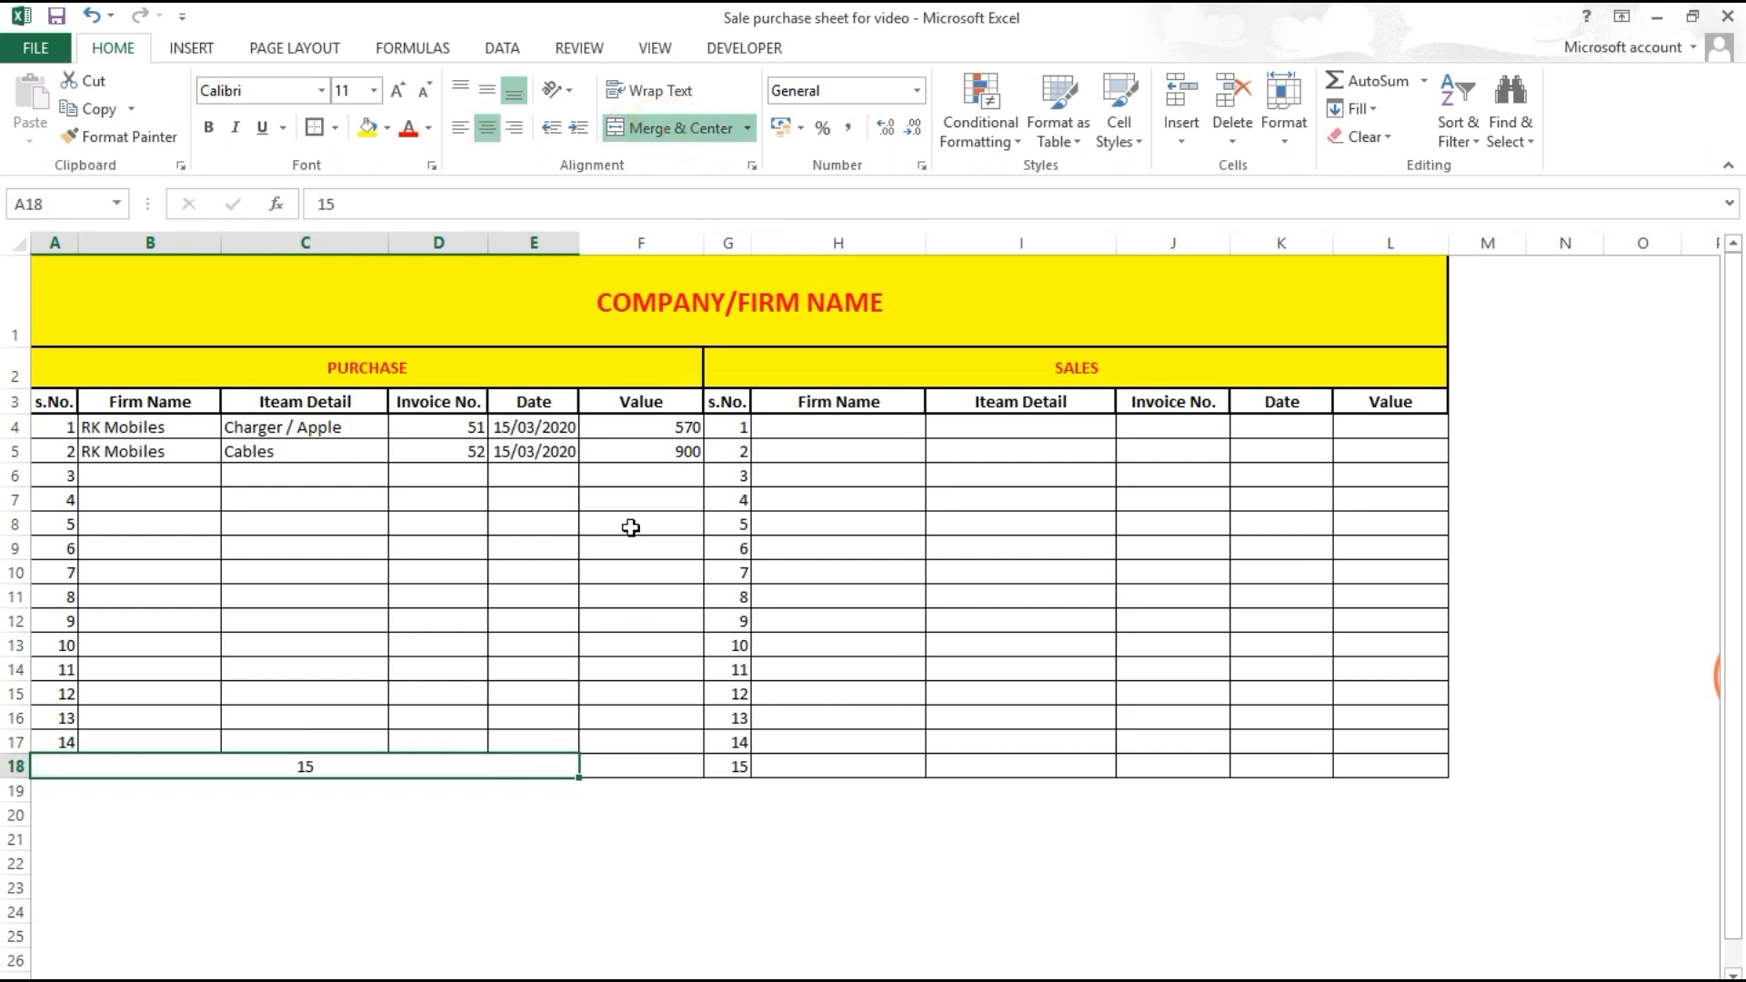
double_click(371, 768)
type("TOTAL")
key("Tab")
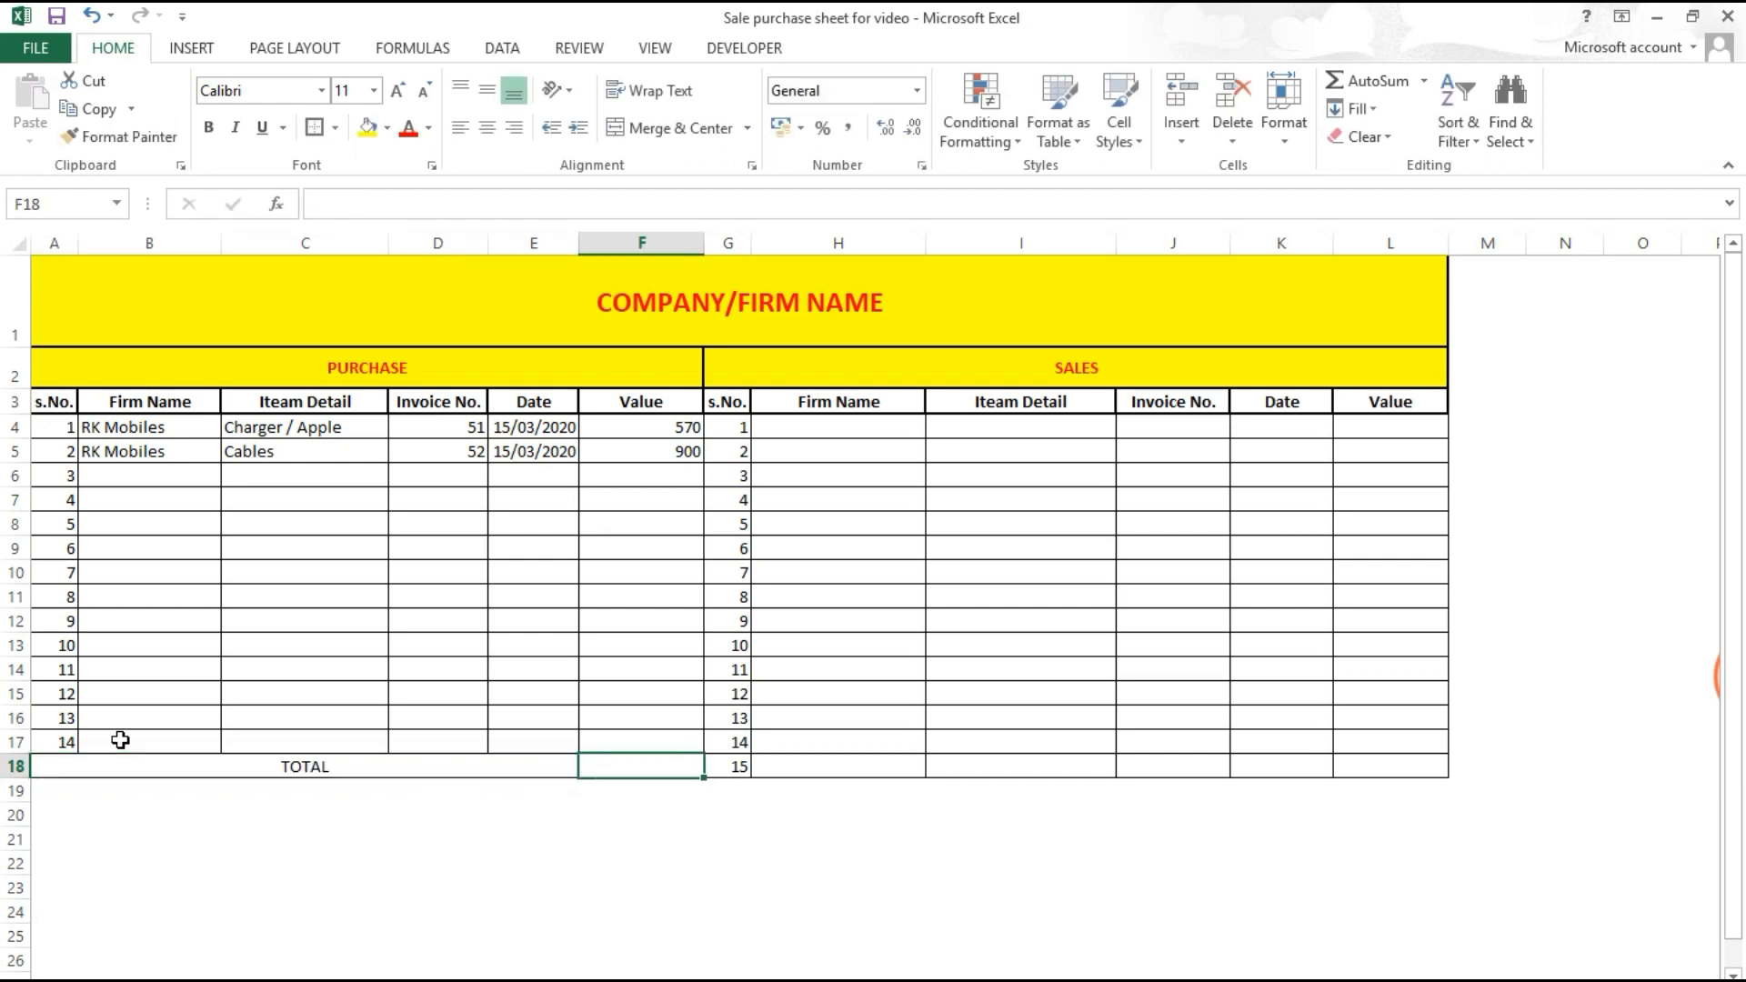
Step: Merge G18:K18 under the sales table and label it TOTAL
left_click(772, 771)
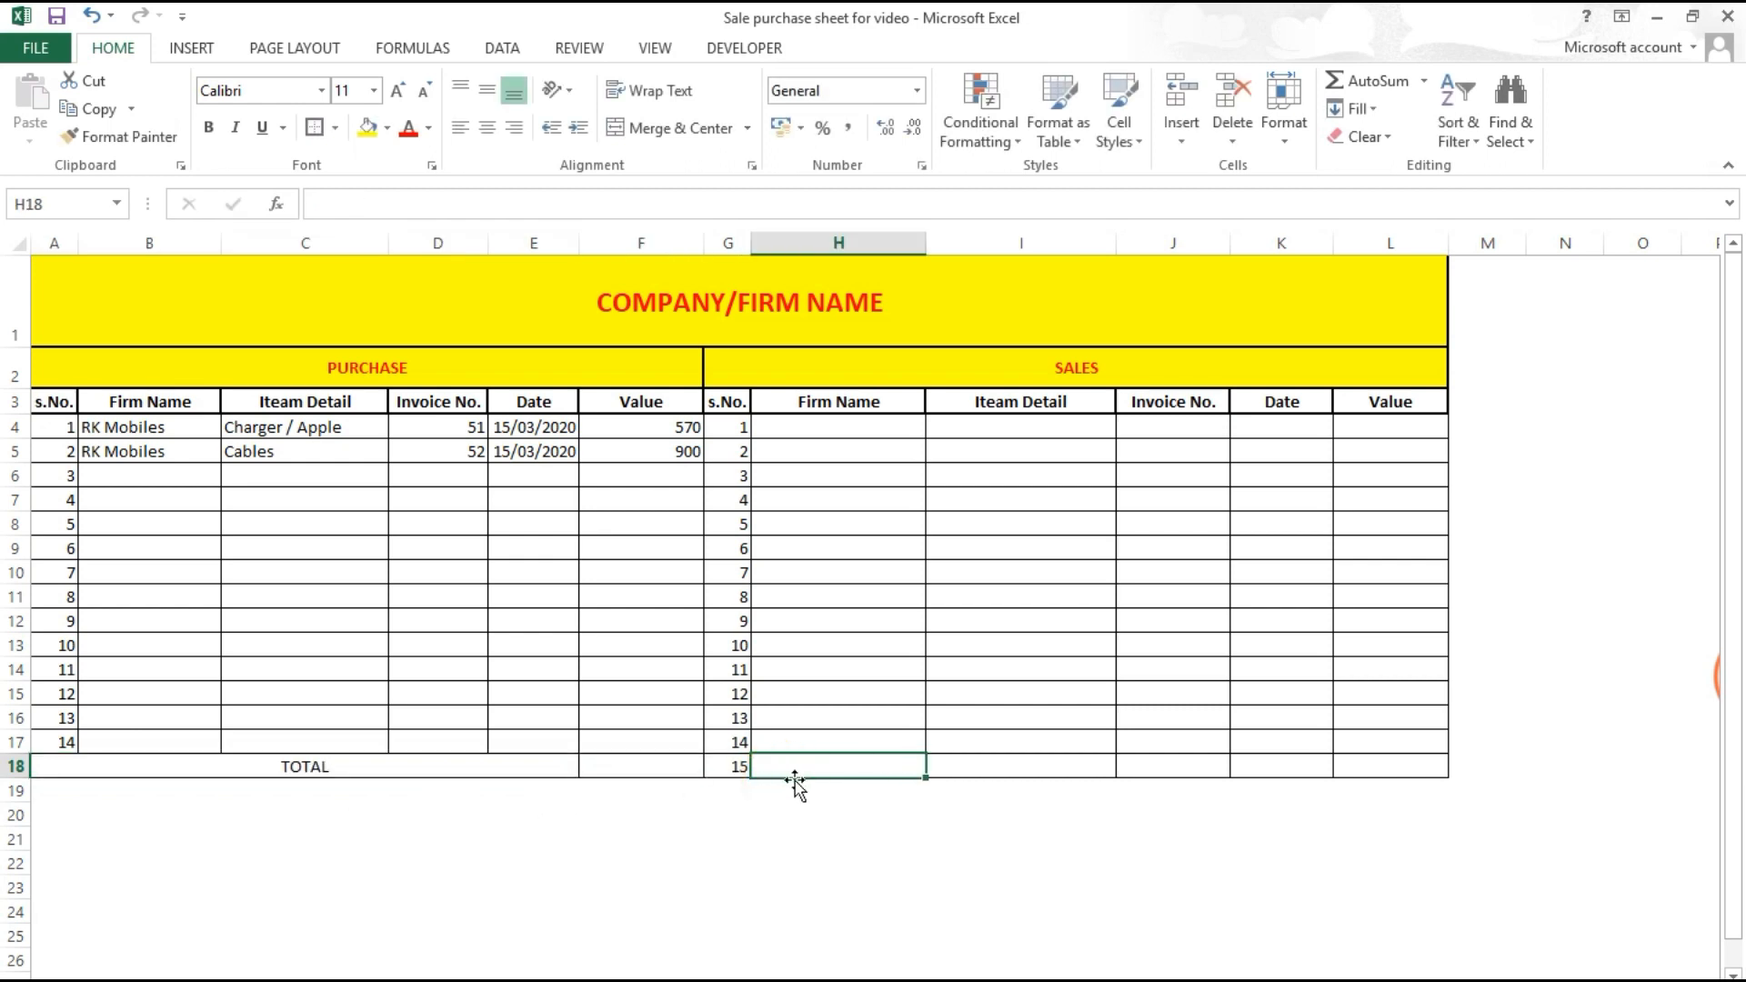
left_click_drag(715, 772, 1238, 772)
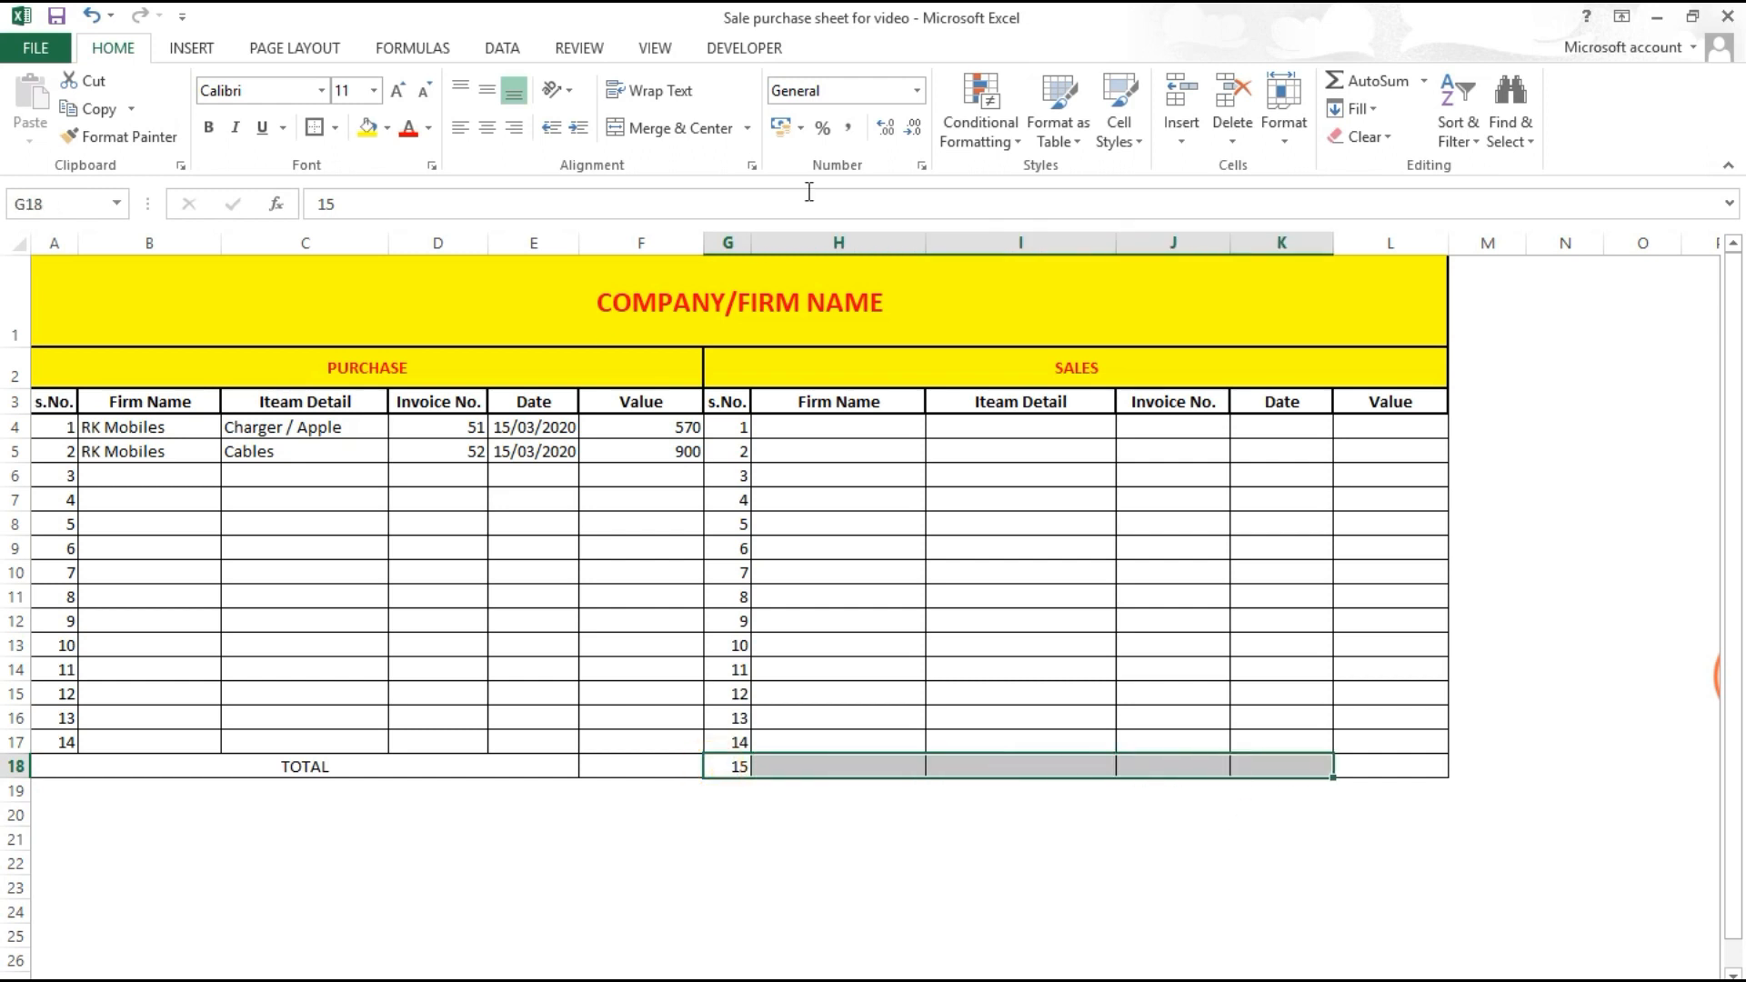
left_click(686, 136)
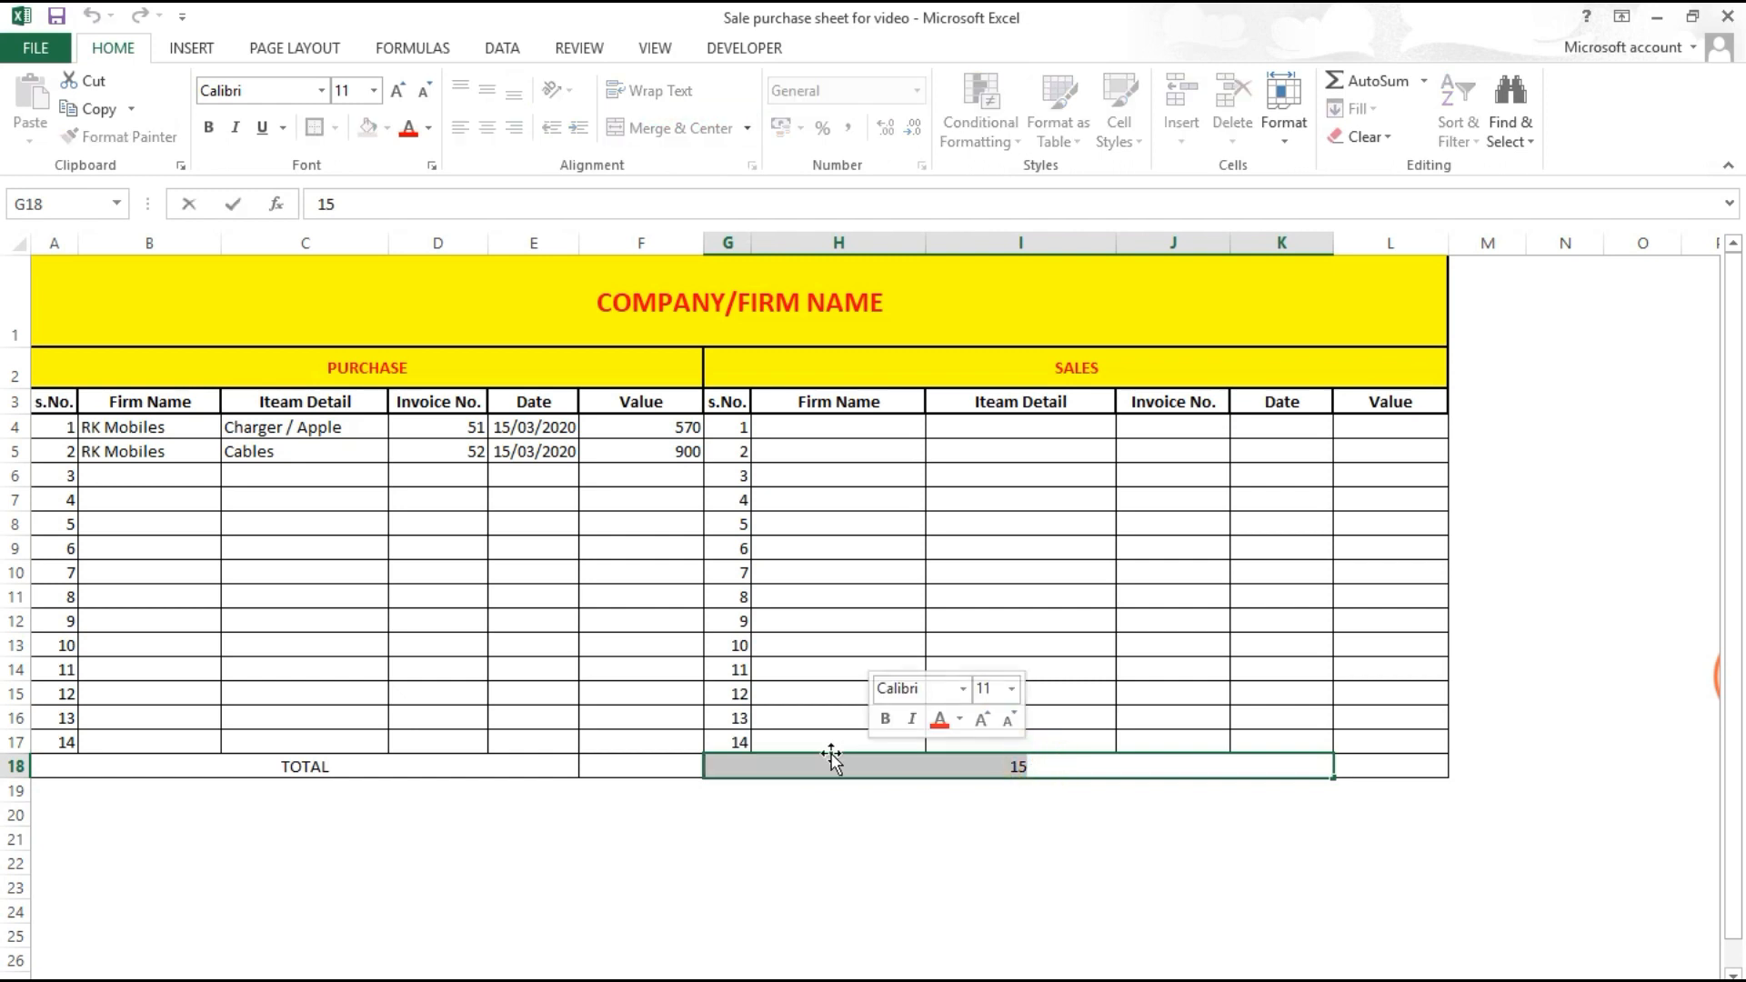
type("TOTAL")
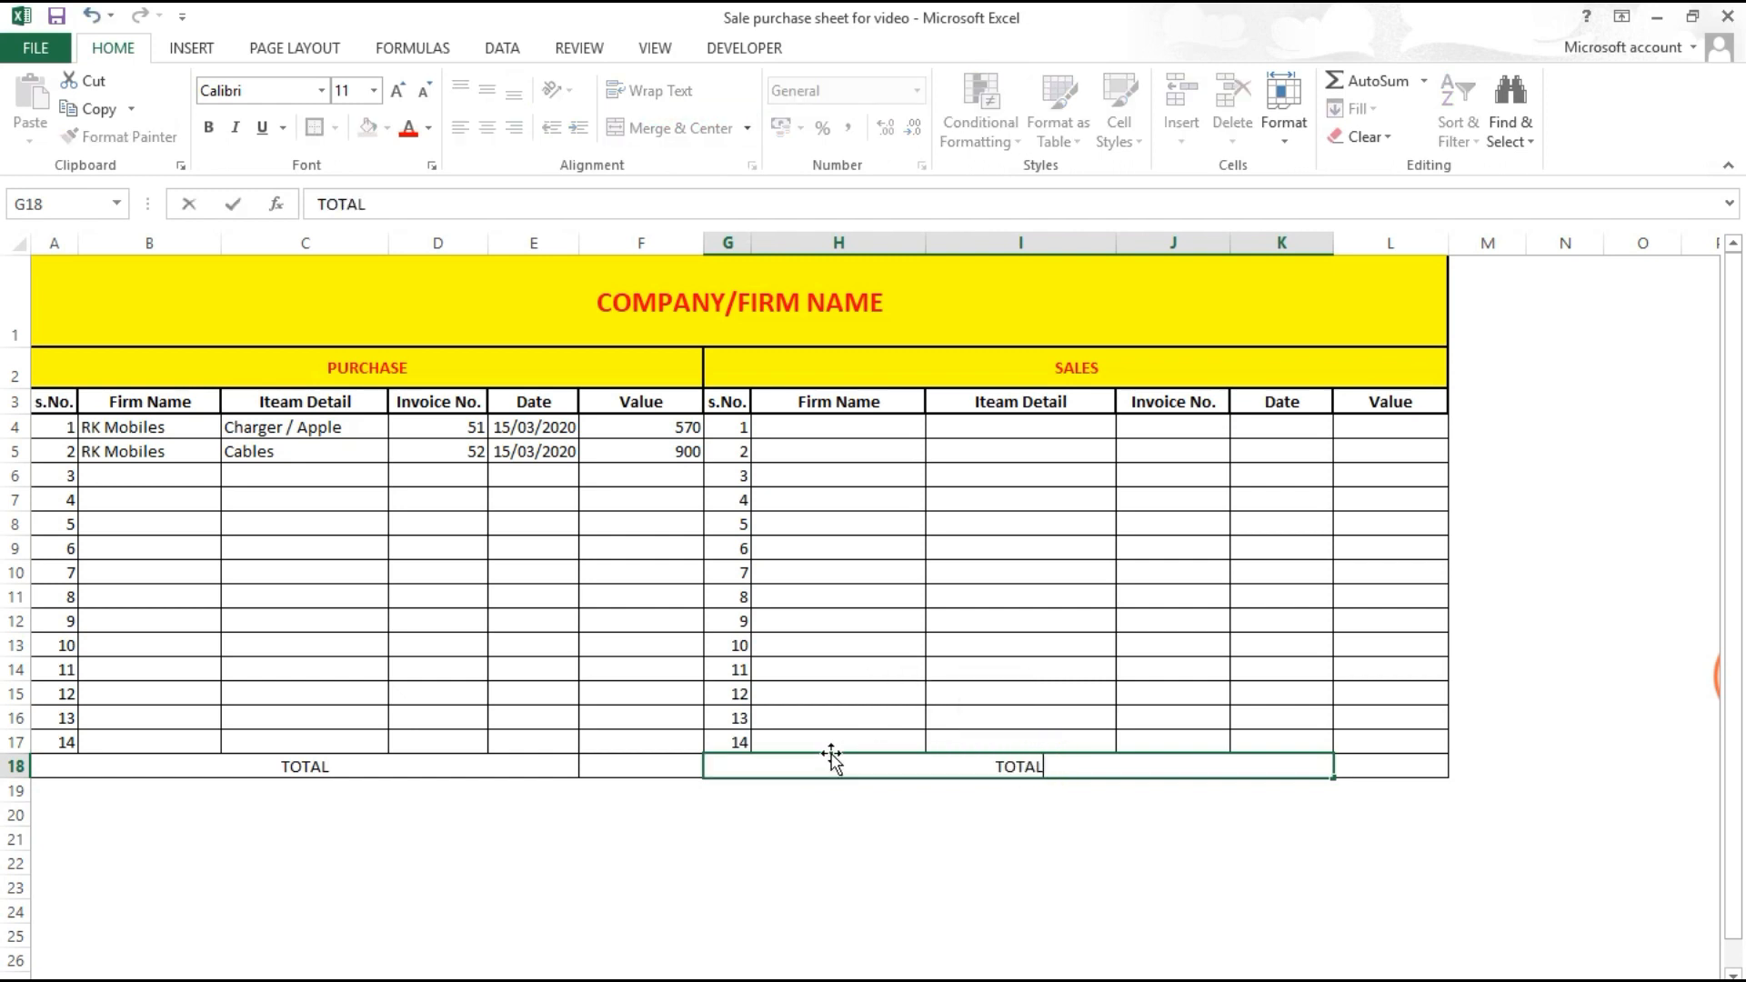
key("Return")
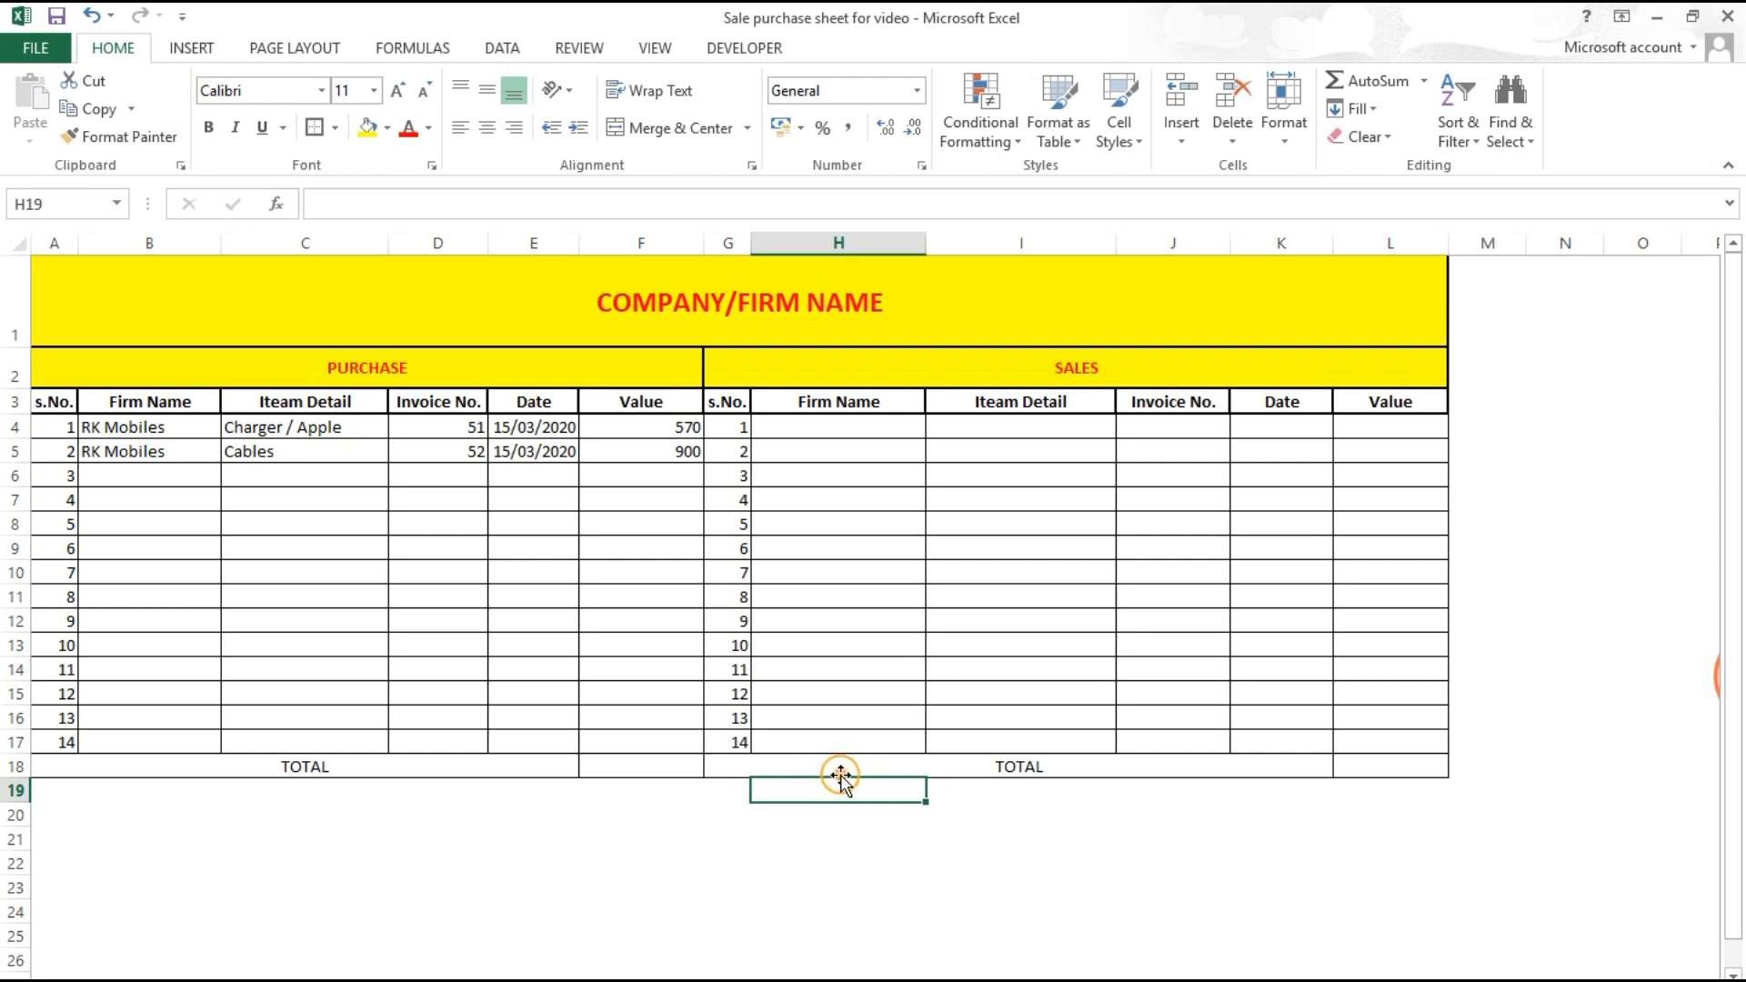
Step: Give both TOTAL labels a yellow fill with red text
left_click(838, 769)
left_click(368, 127)
left_click(408, 127)
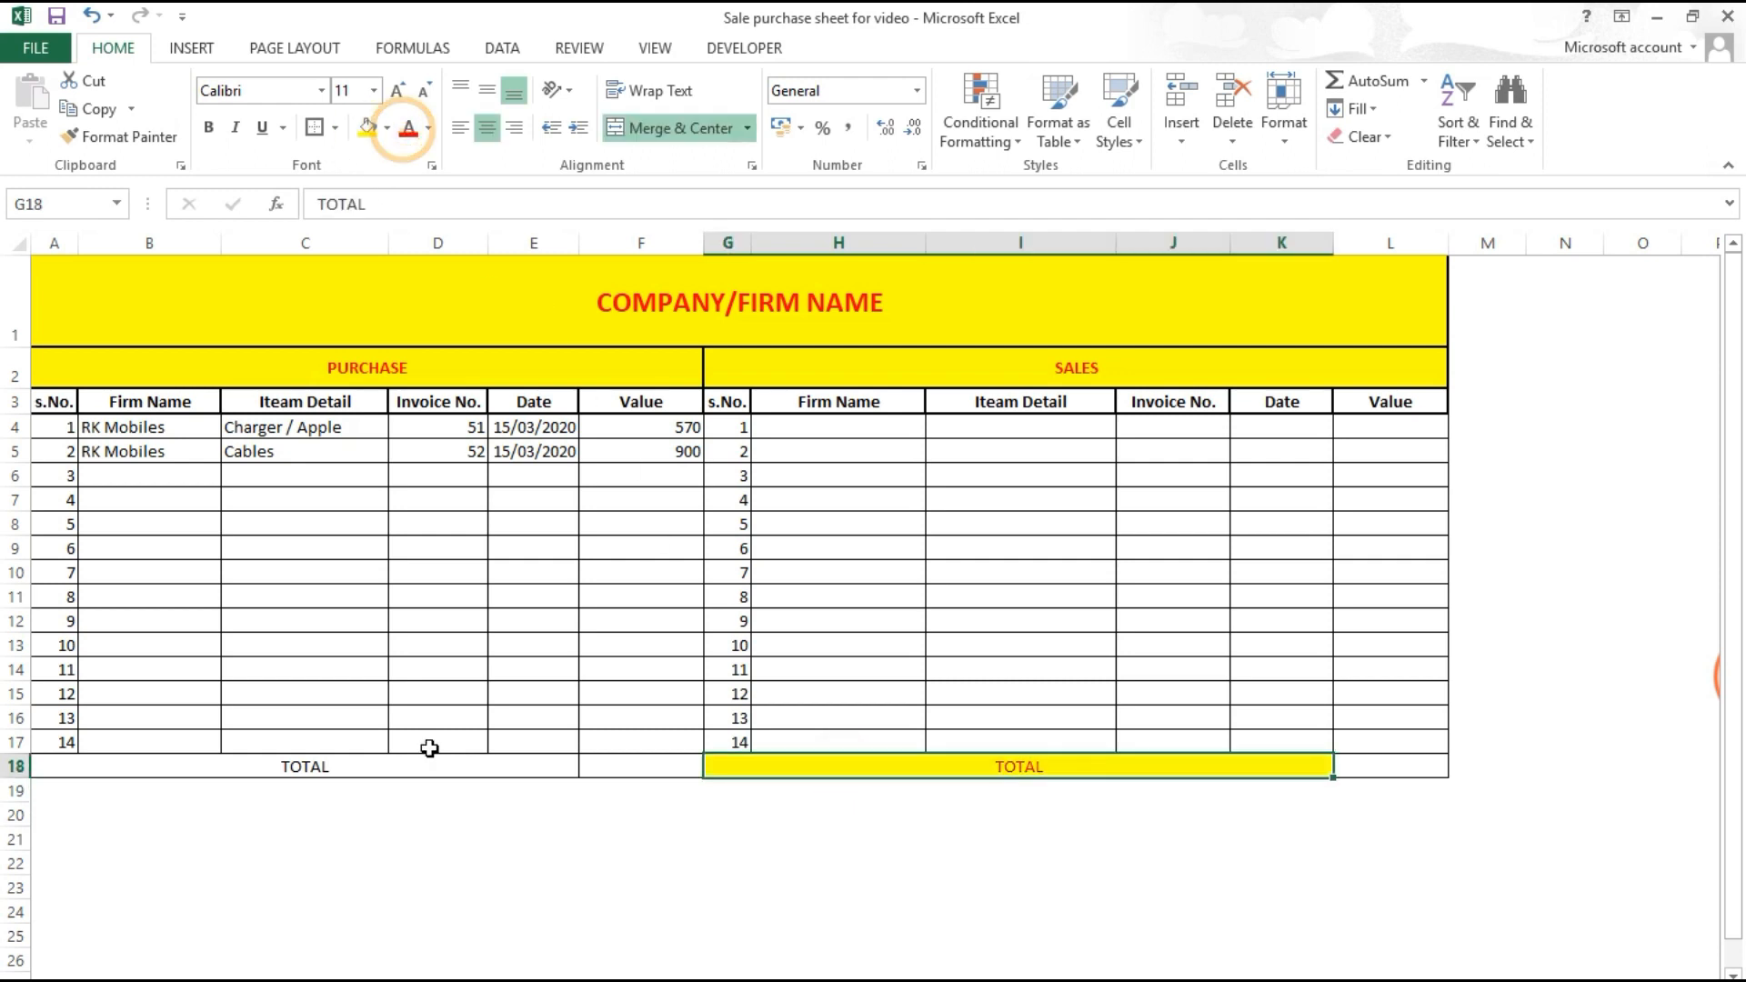
left_click(429, 767)
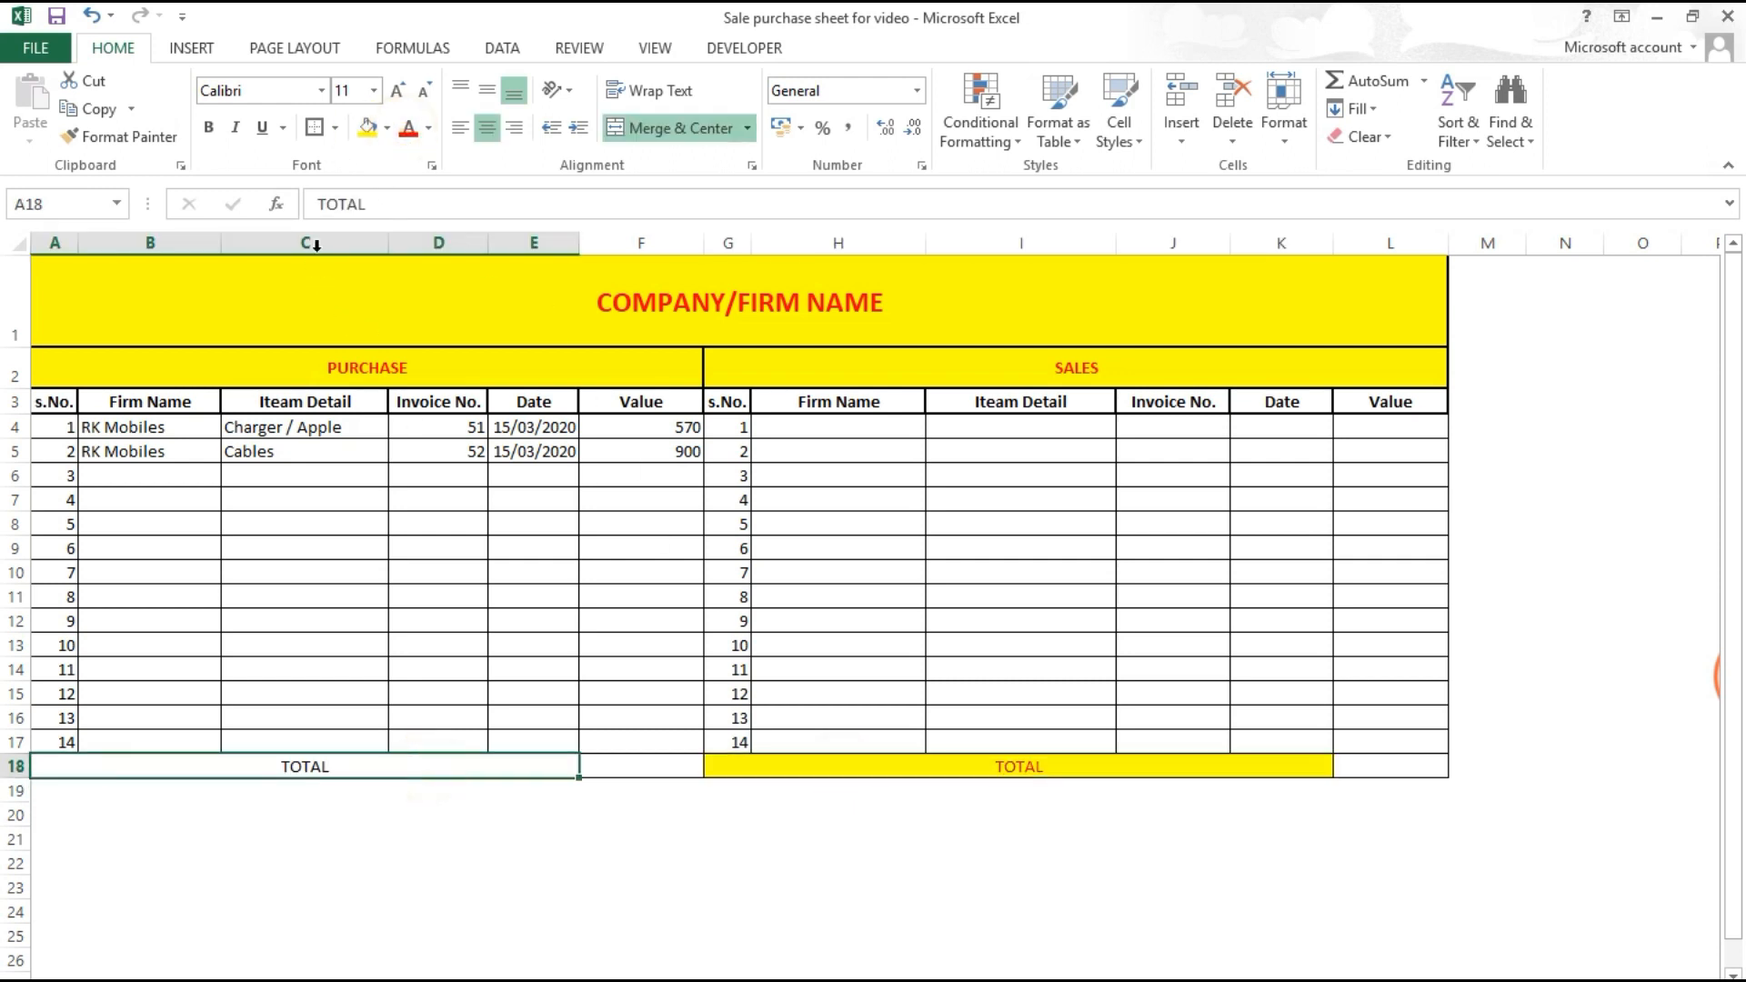
left_click(369, 128)
left_click(410, 130)
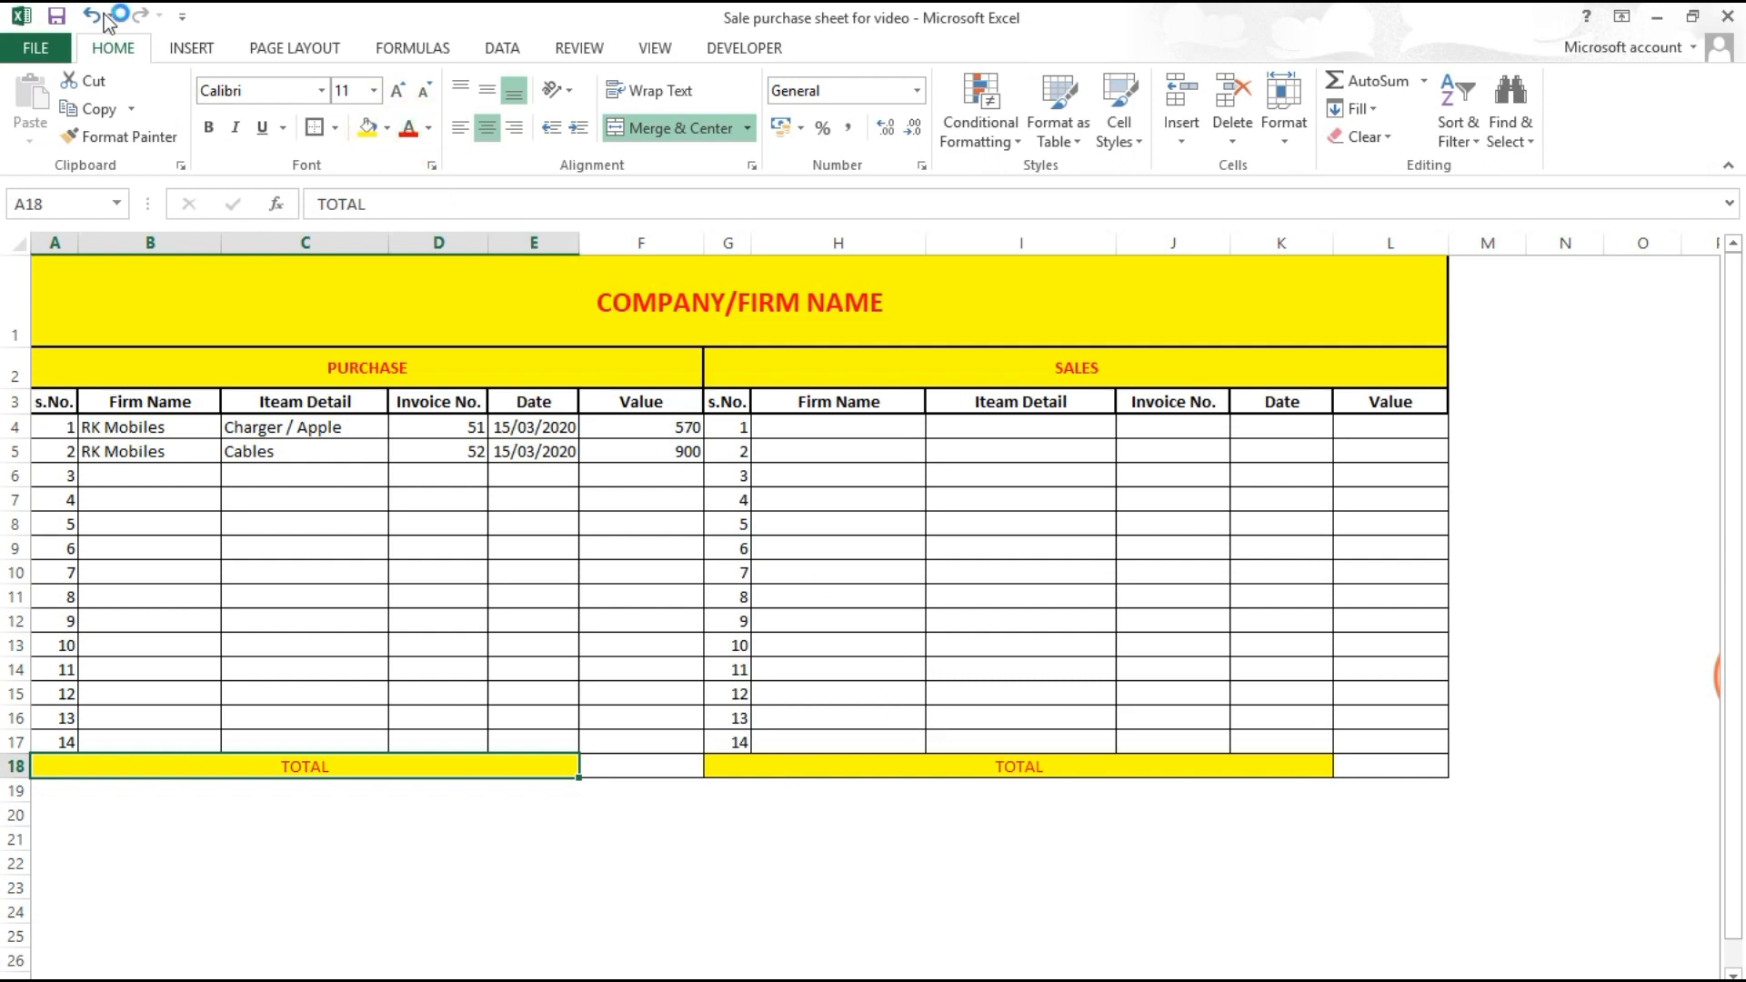
left_click(858, 833)
Step: AutoSum the Value columns into F18 (1470) and L18 (0) and shade them orange
left_click(669, 769)
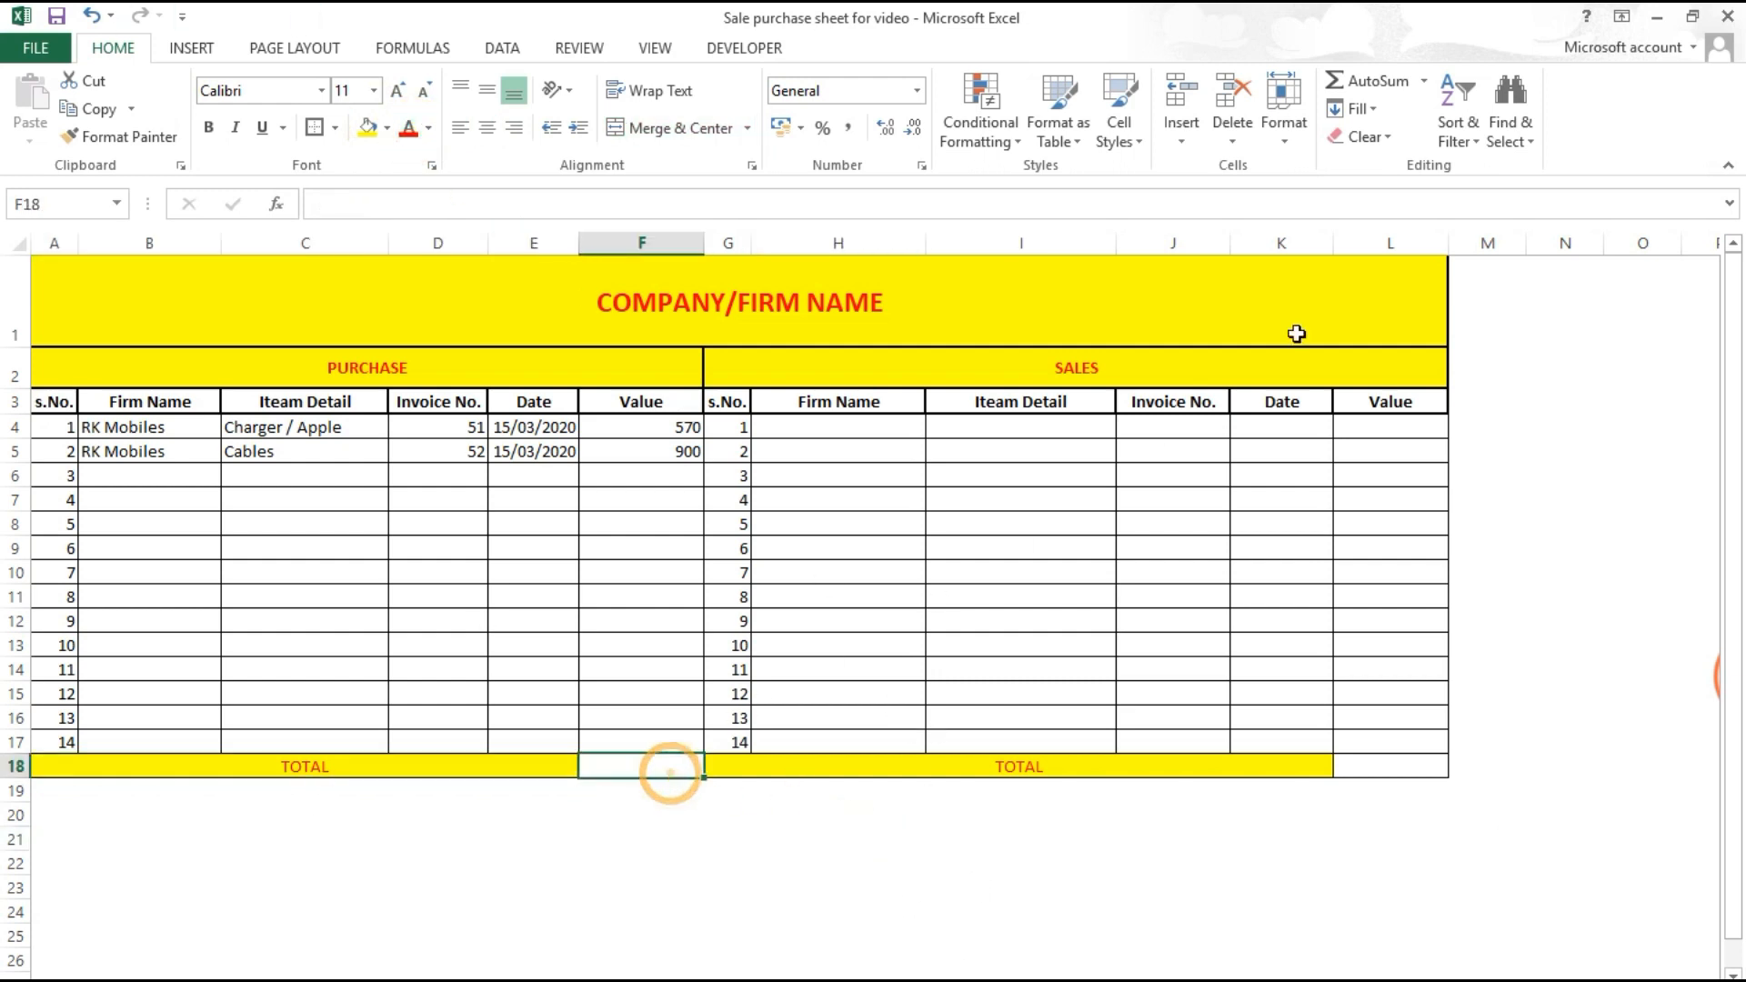
left_click(1370, 78)
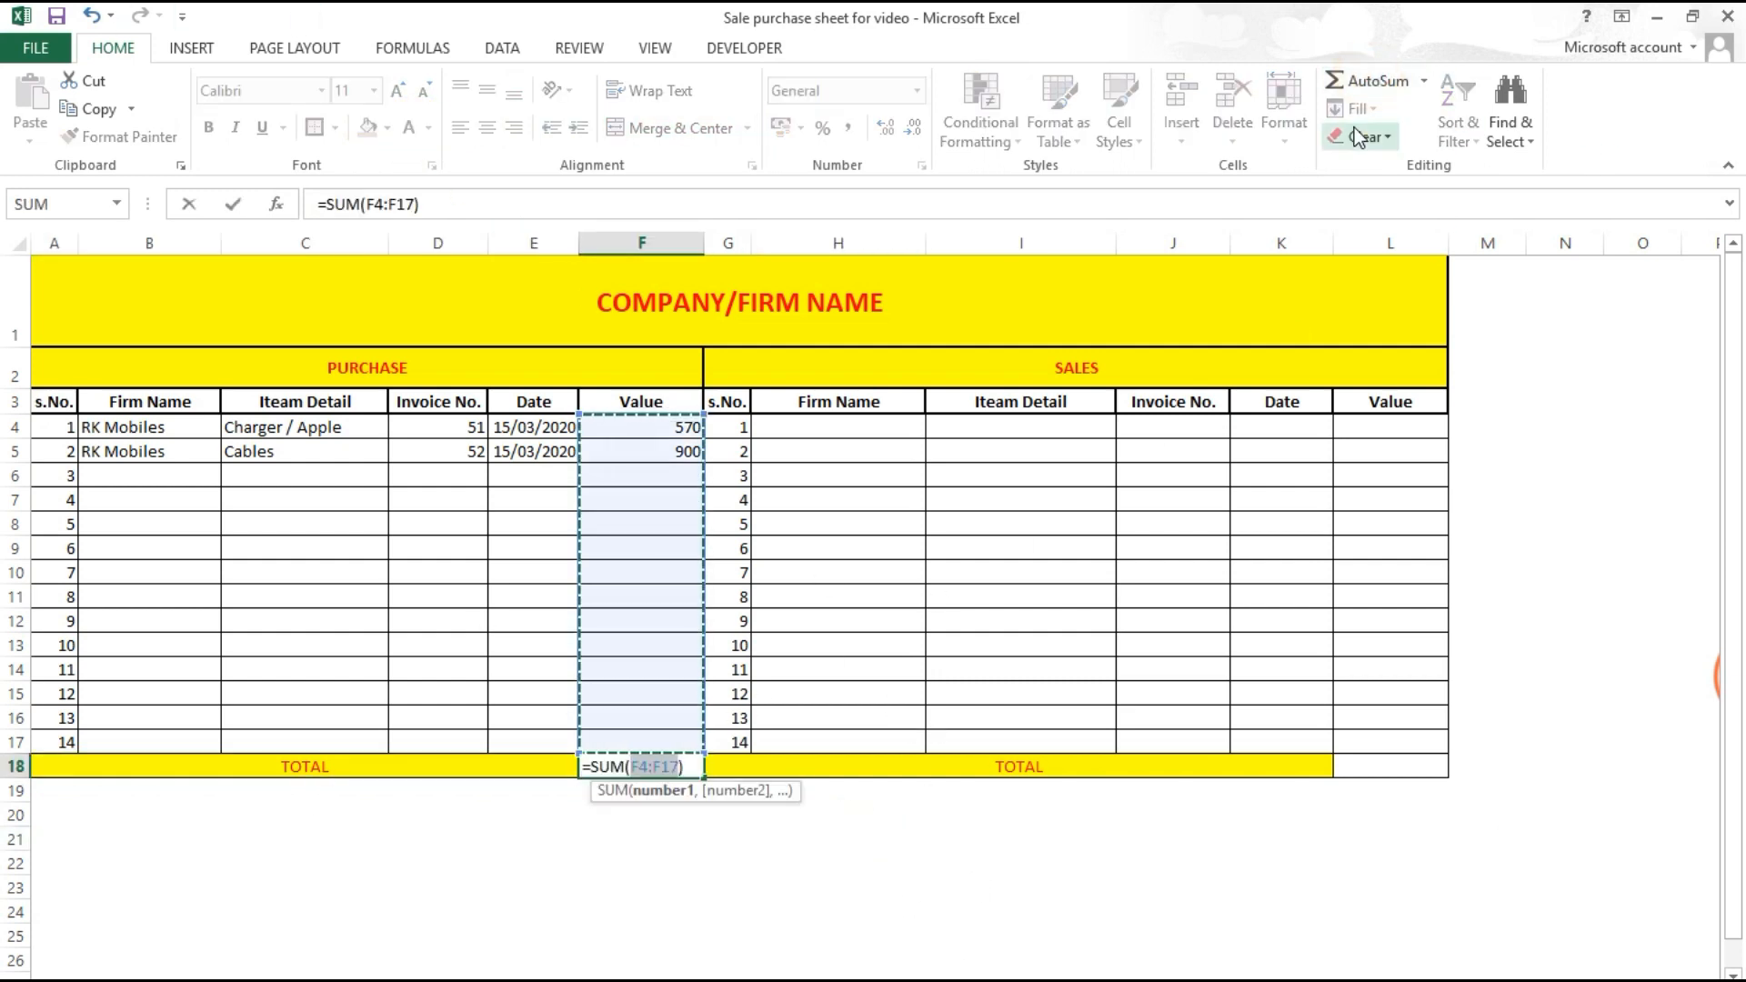
key("Return")
left_click(1385, 769)
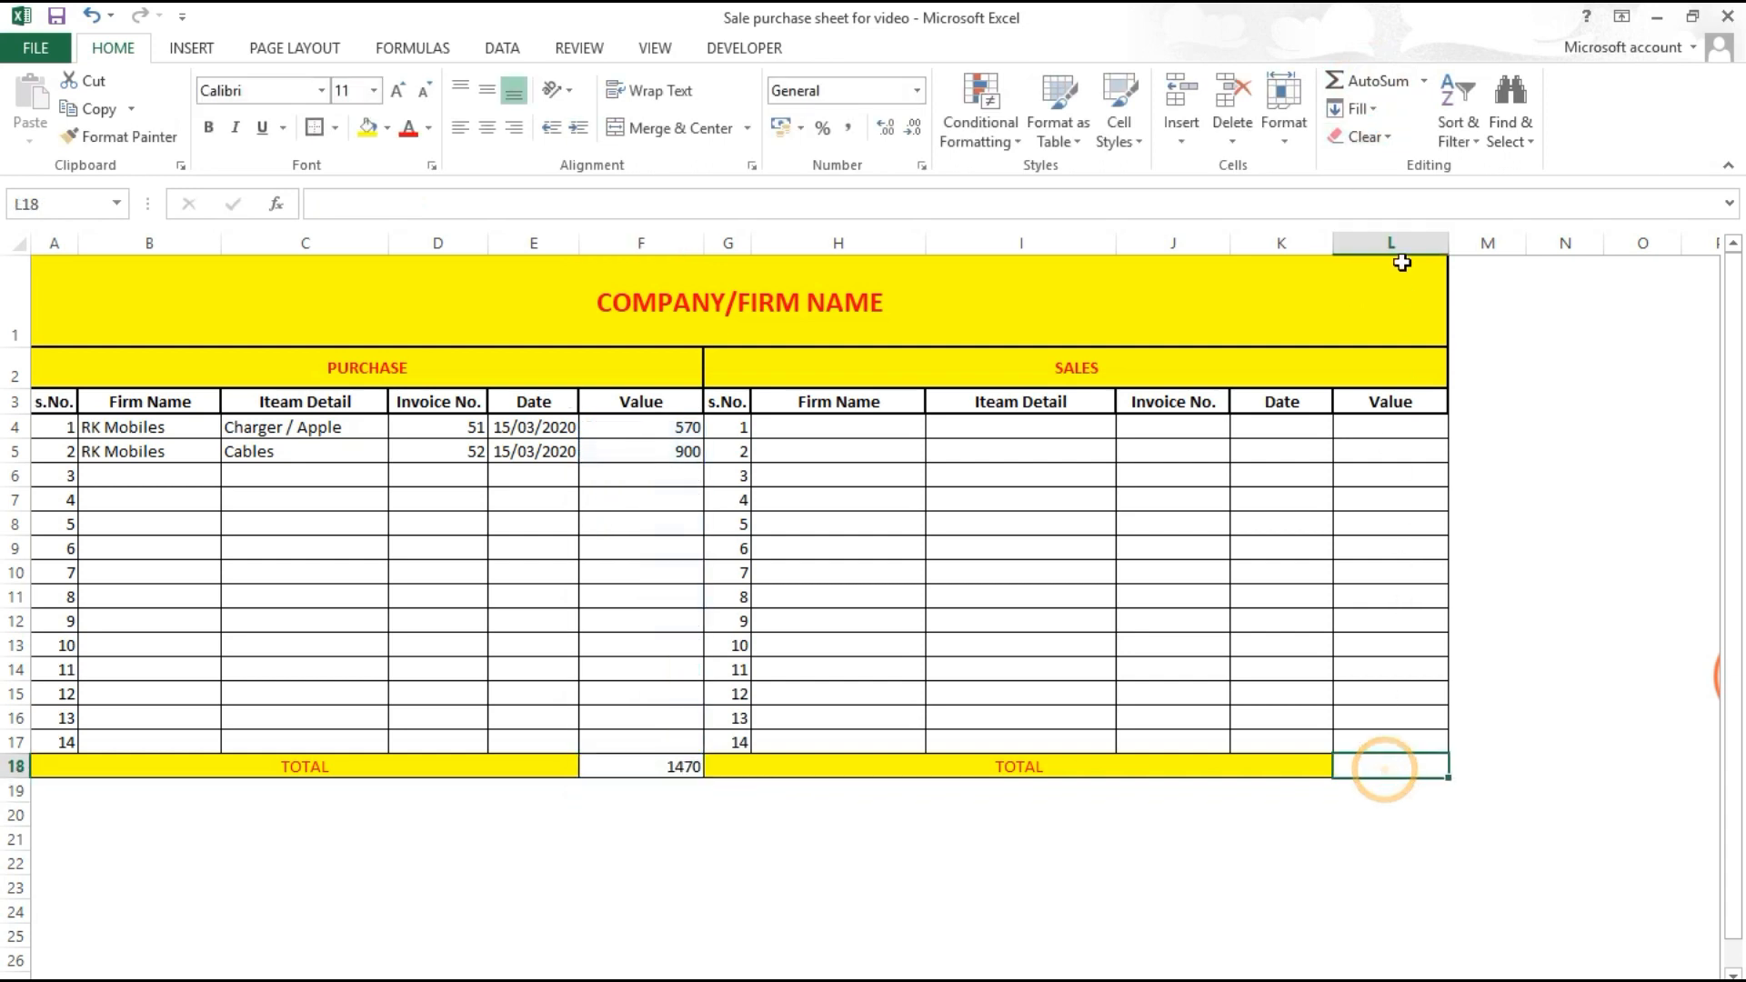
left_click(1370, 81)
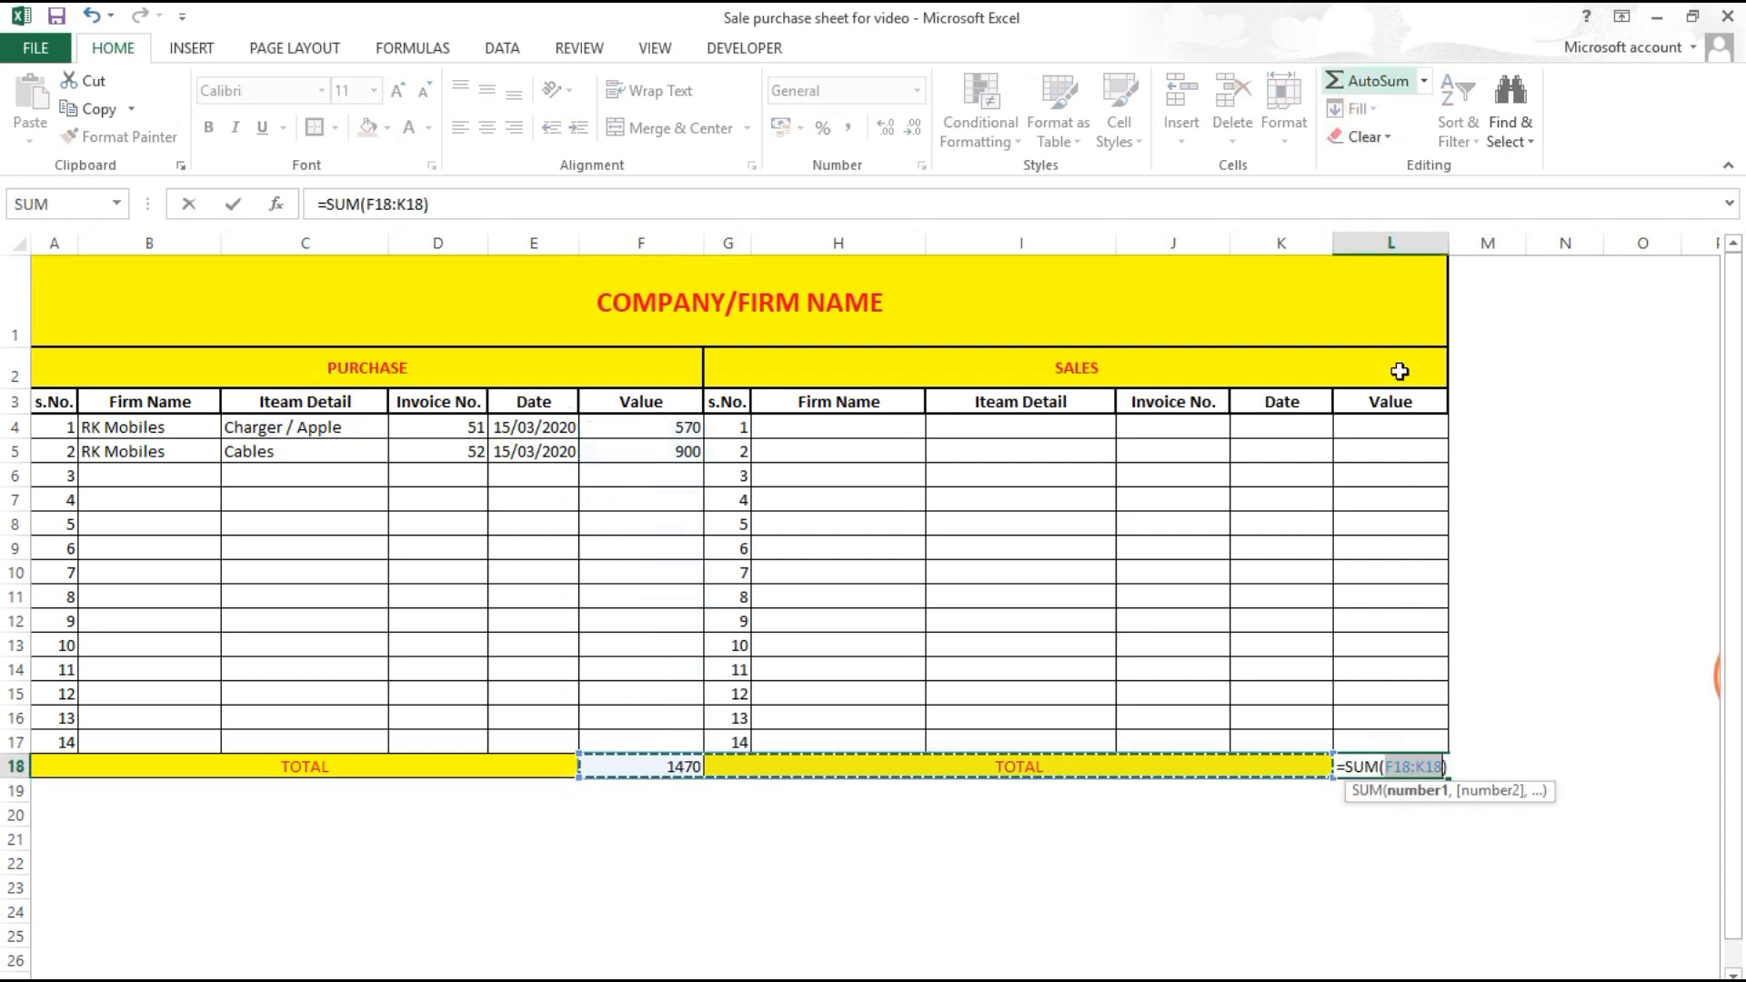
left_click_drag(1383, 421, 1346, 734)
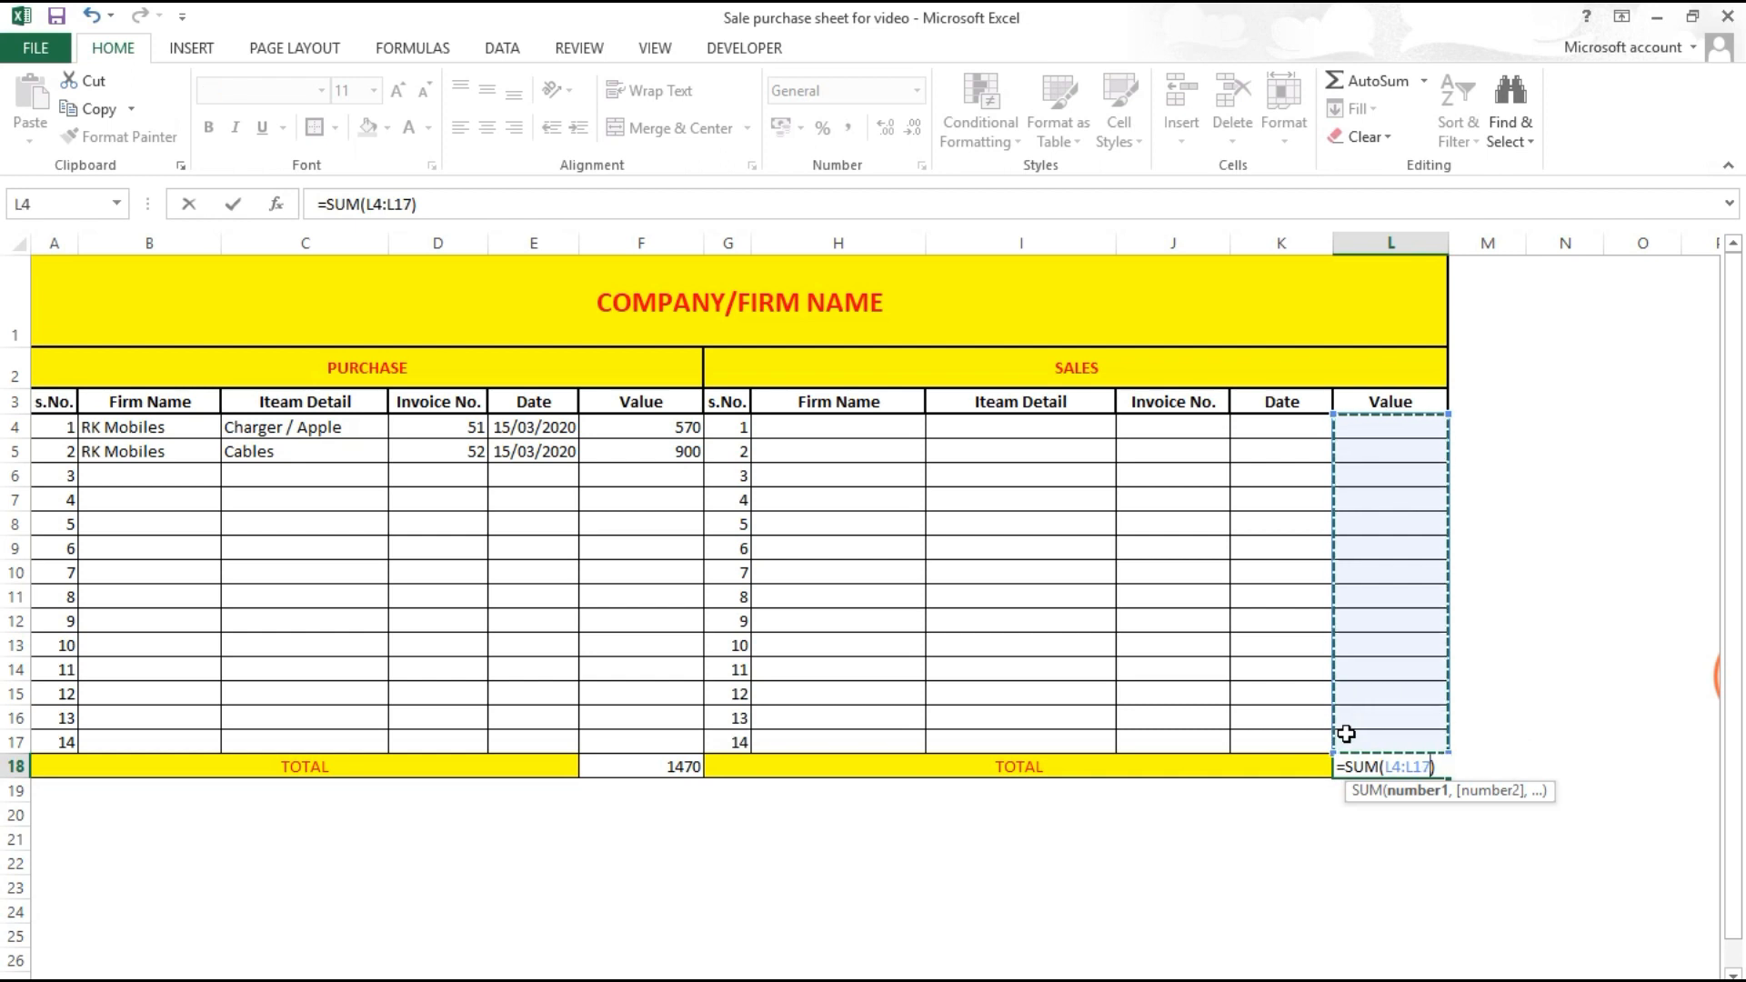
key("Return")
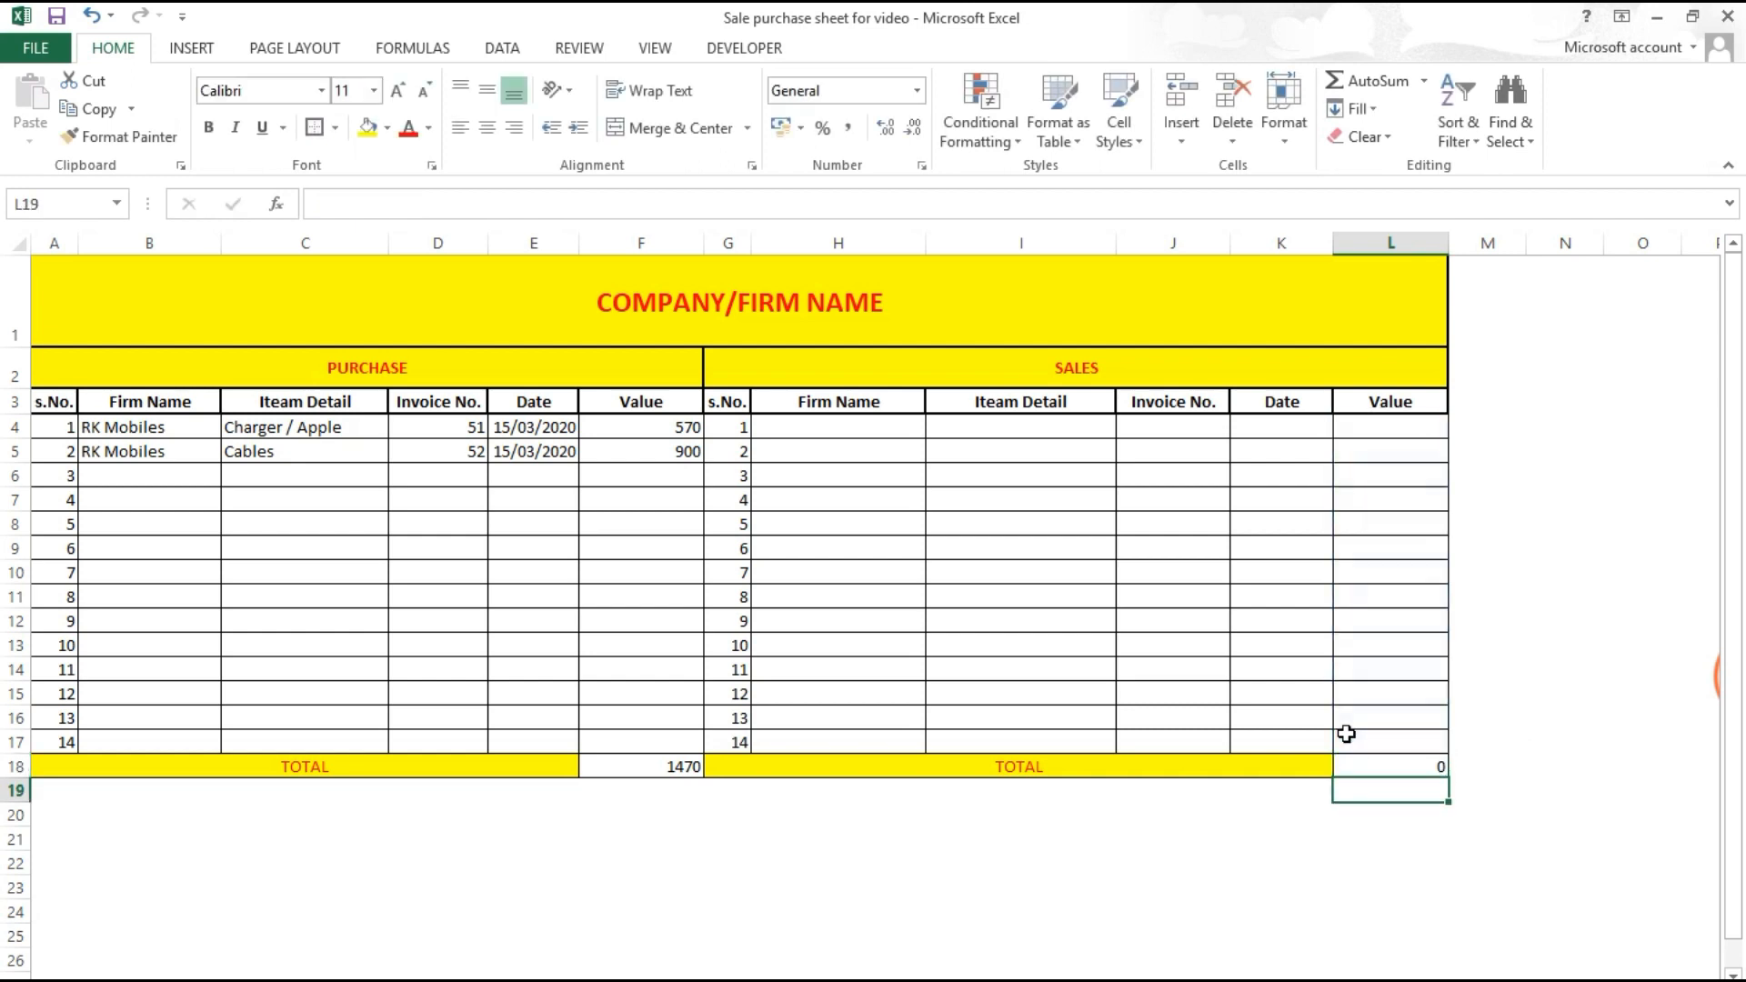
left_click(828, 436)
left_click(647, 764)
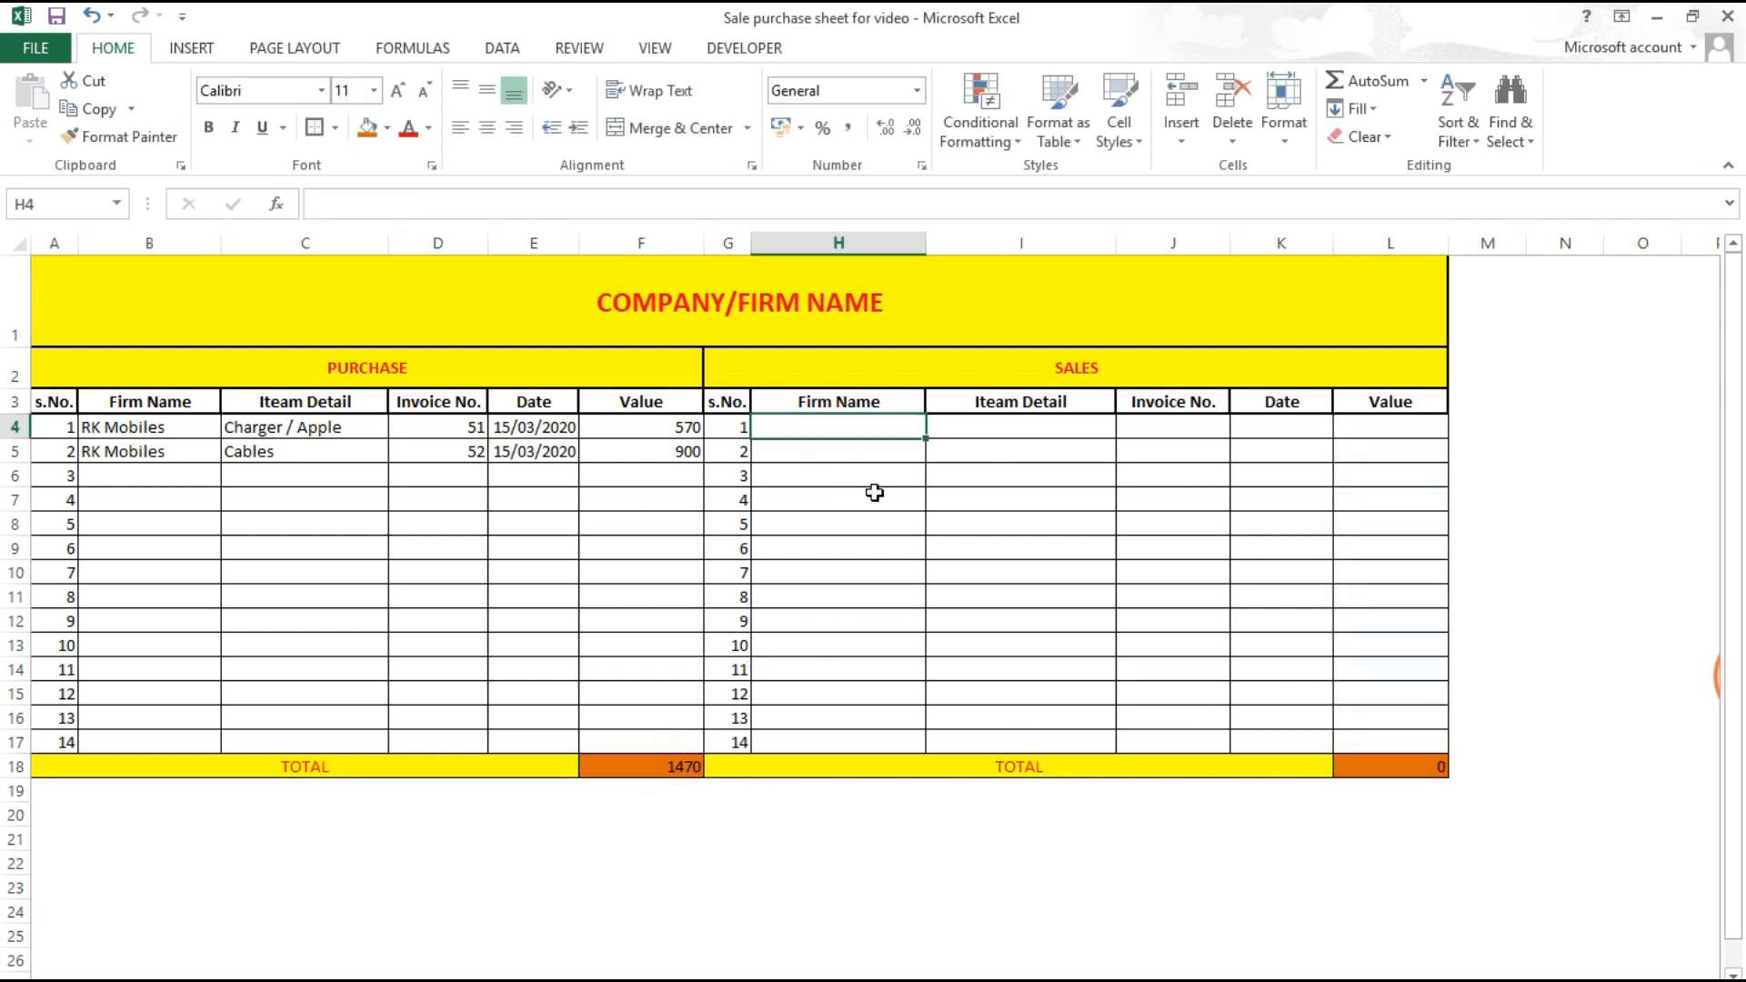
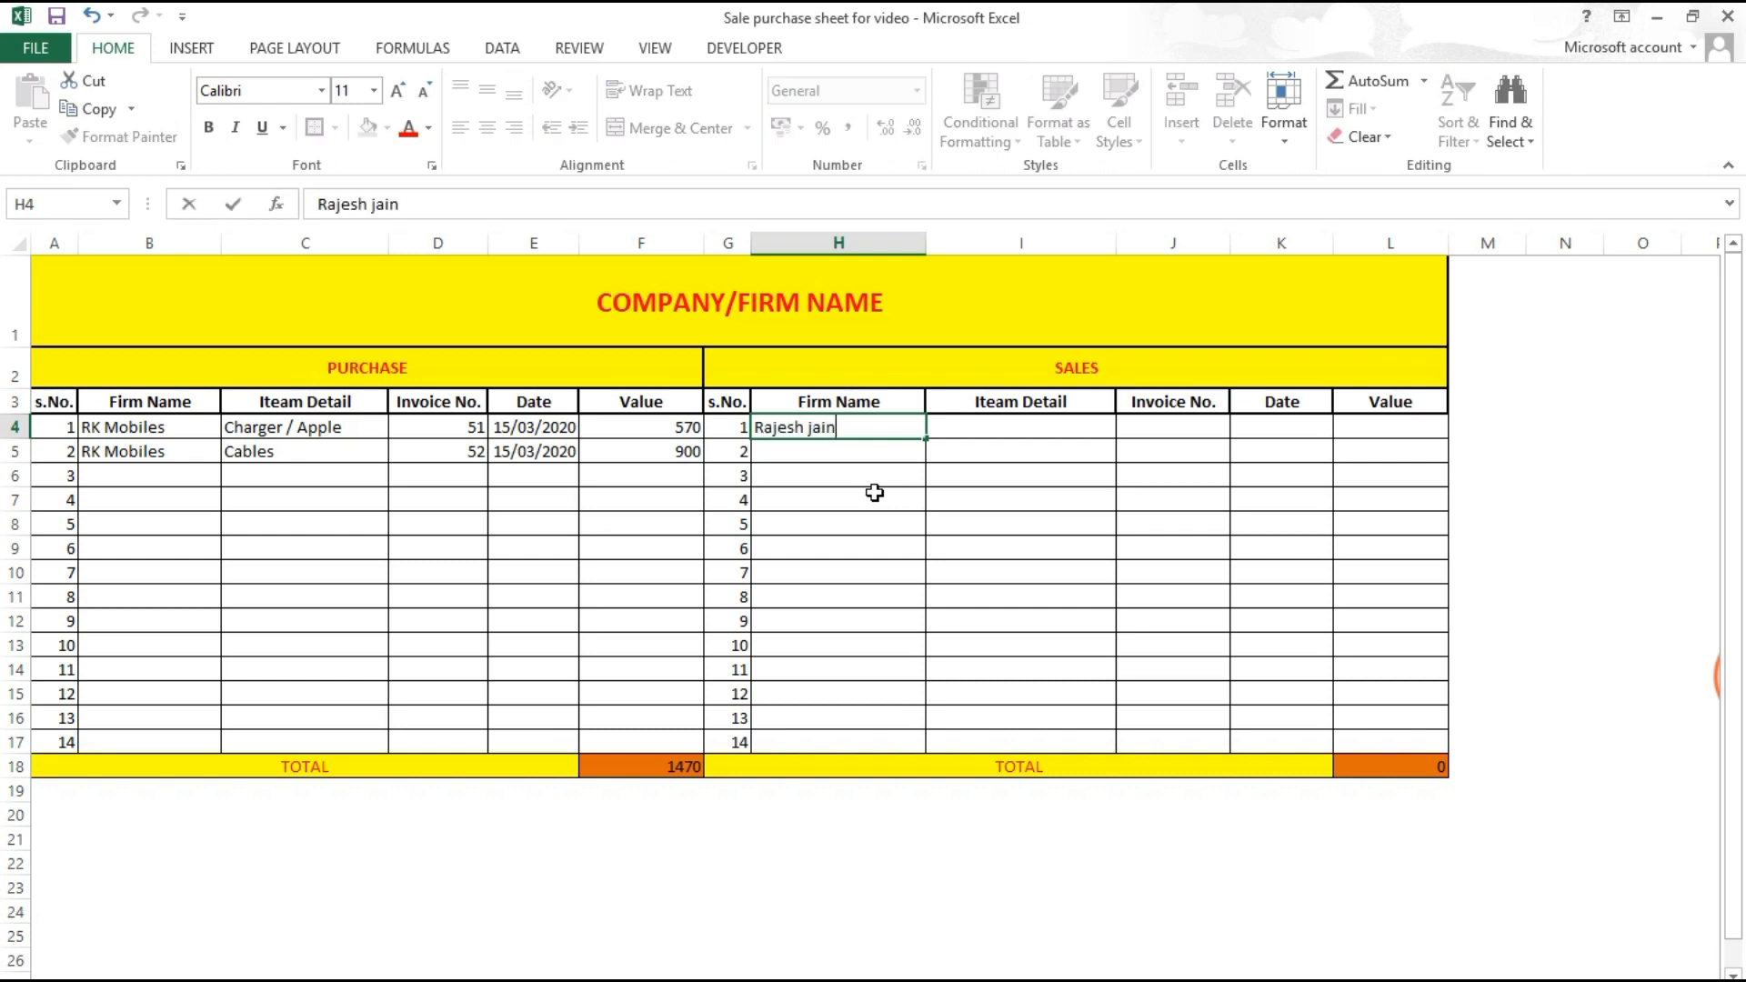
Step: Enter the first sale: the firm's name, charger, invoice 1, 18/03/2020, value 700
key("Tab")
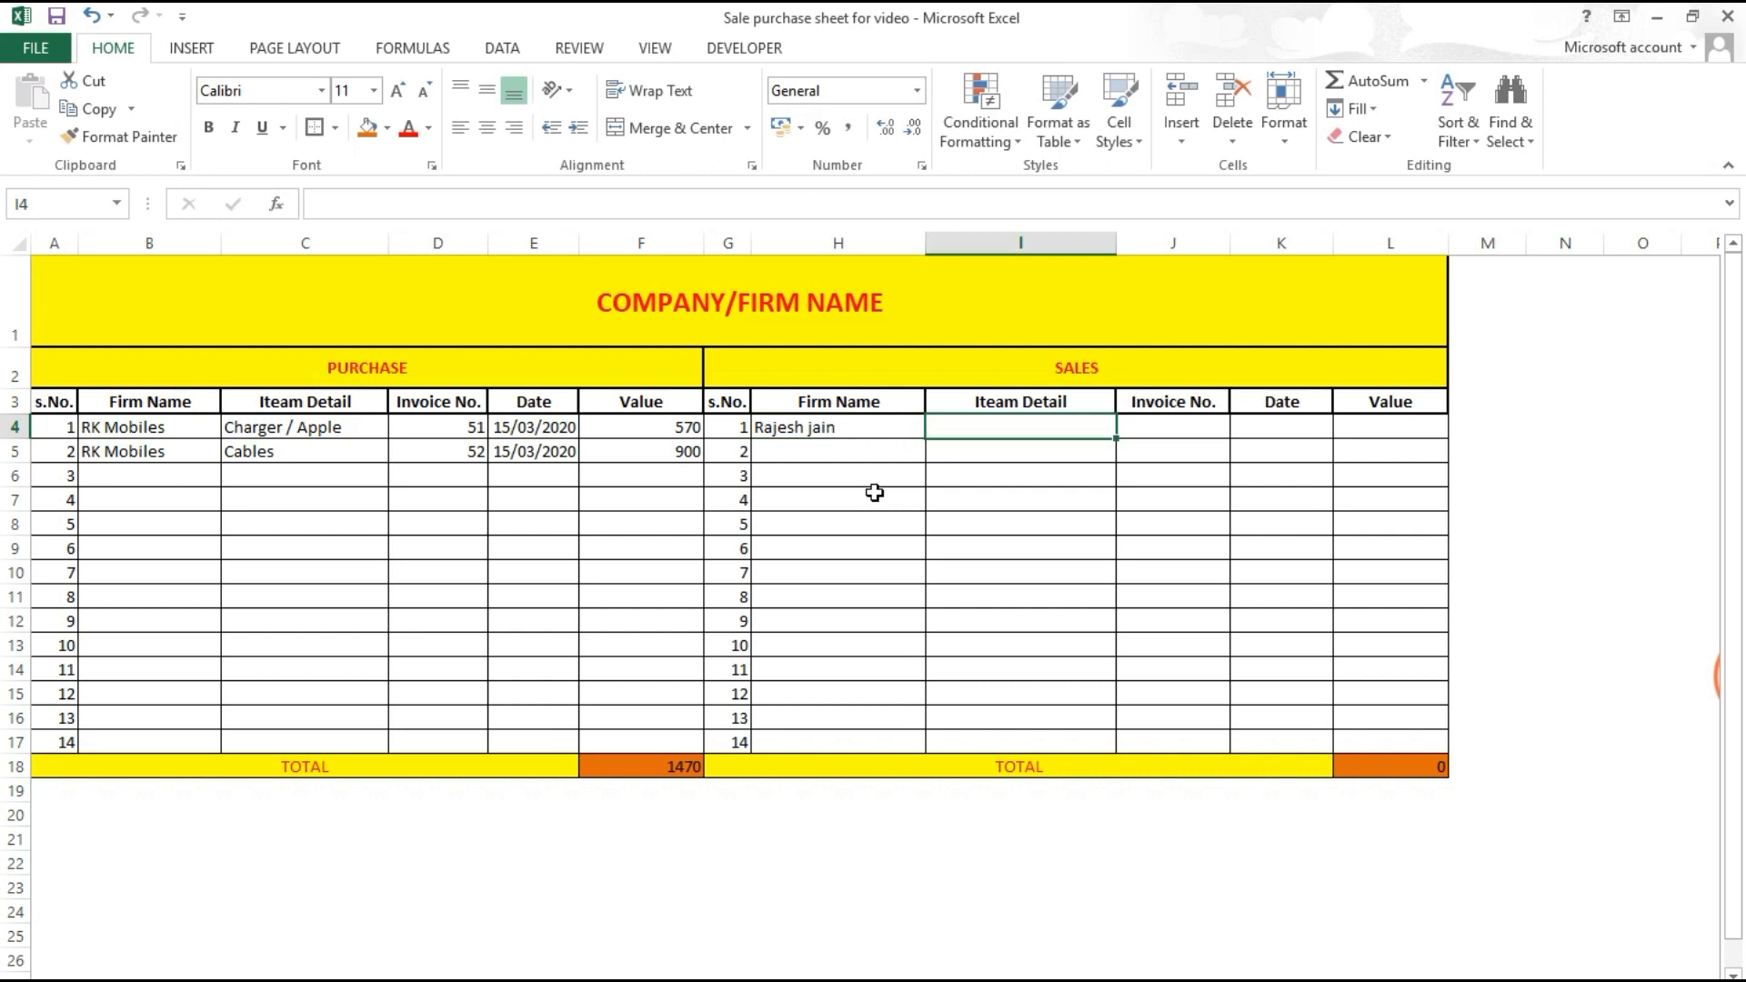
type("charger")
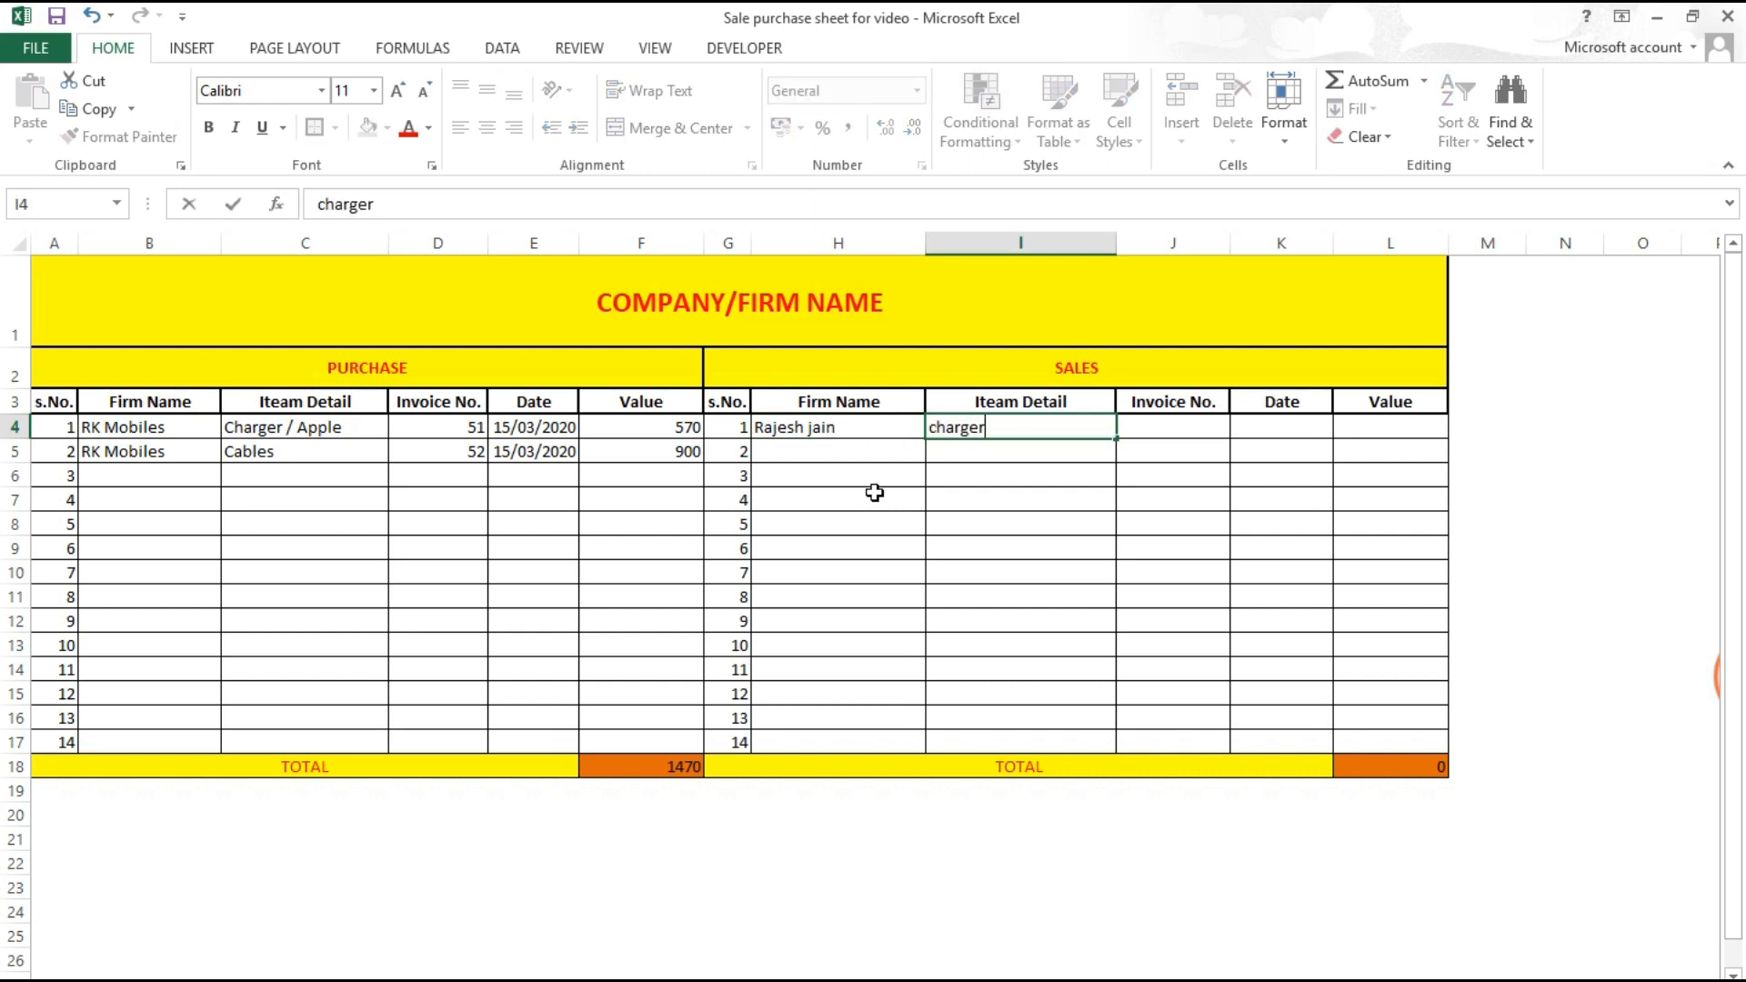
key("Tab")
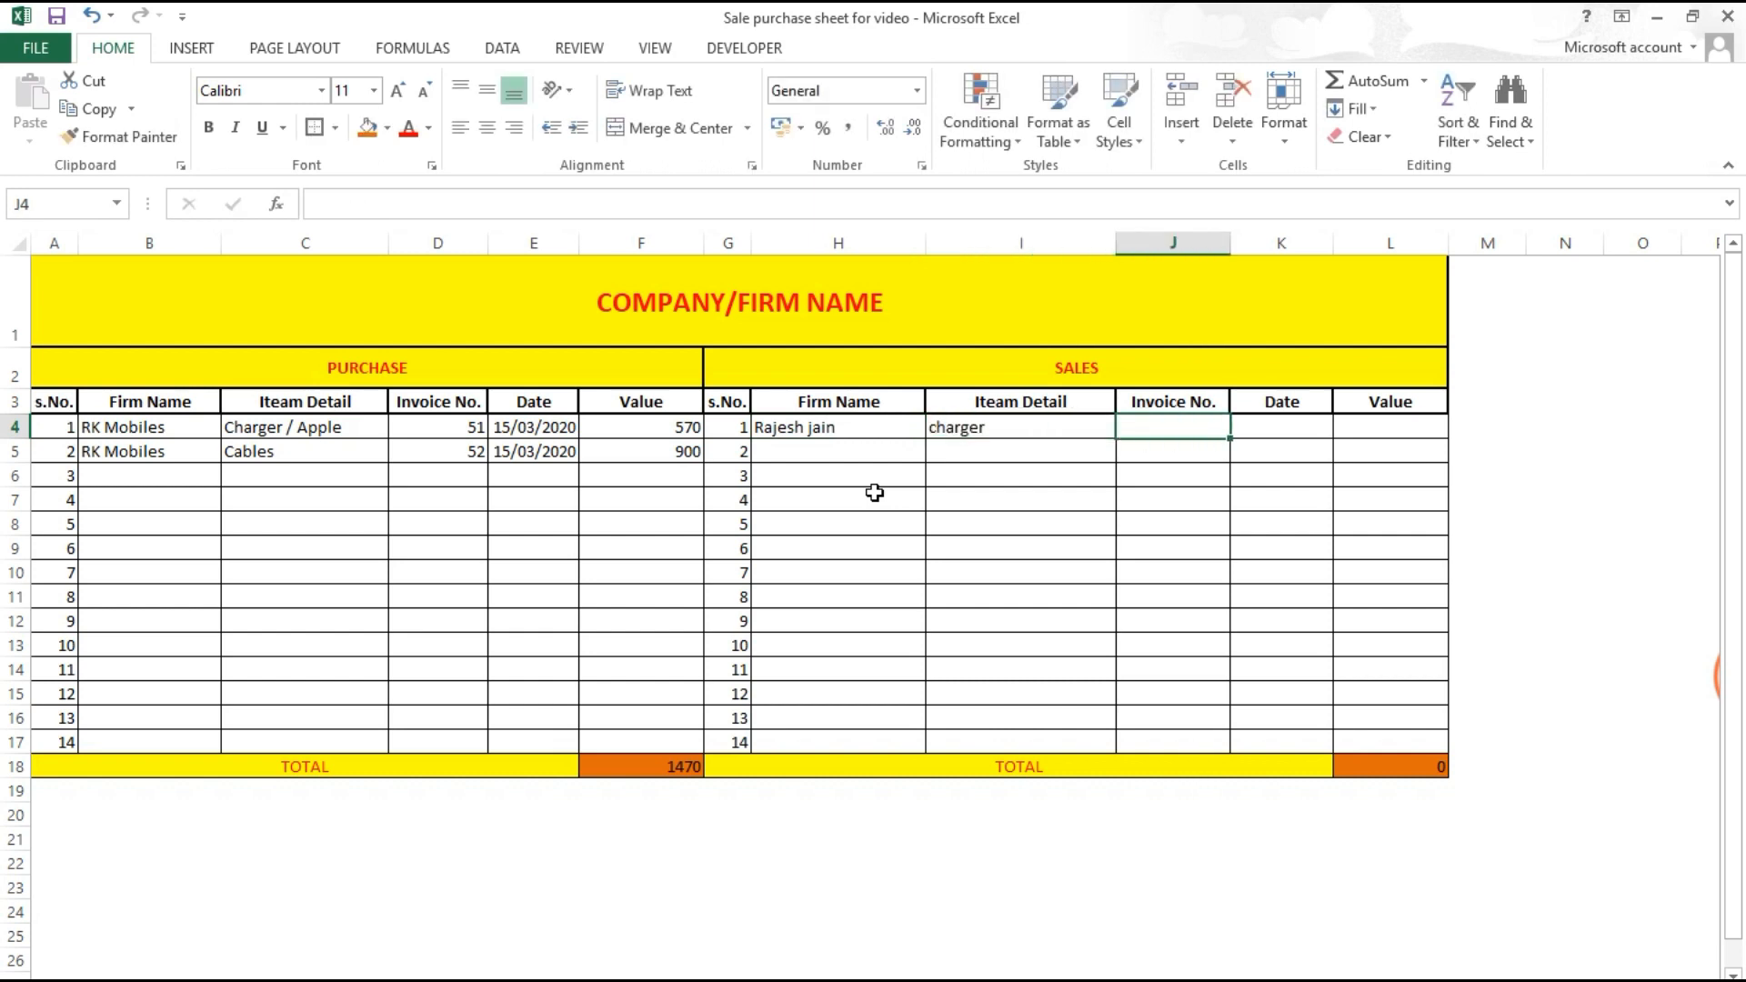
type("1")
key("Tab")
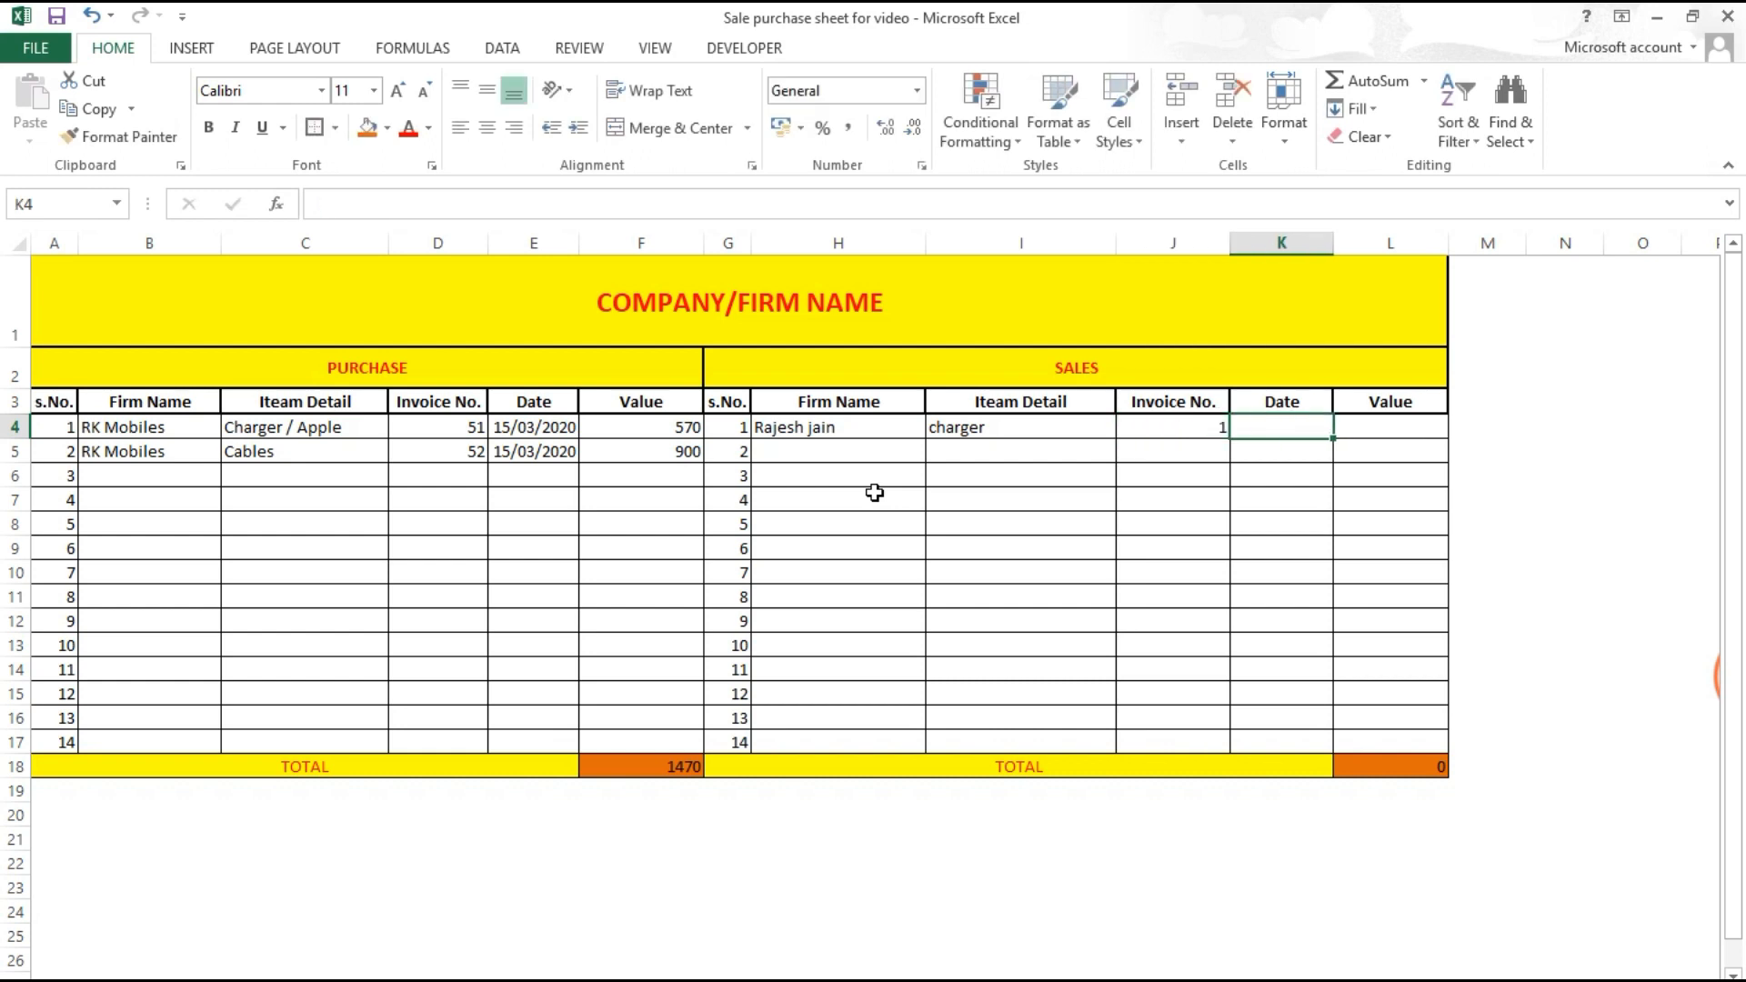
type("18/03/2020")
key("Tab")
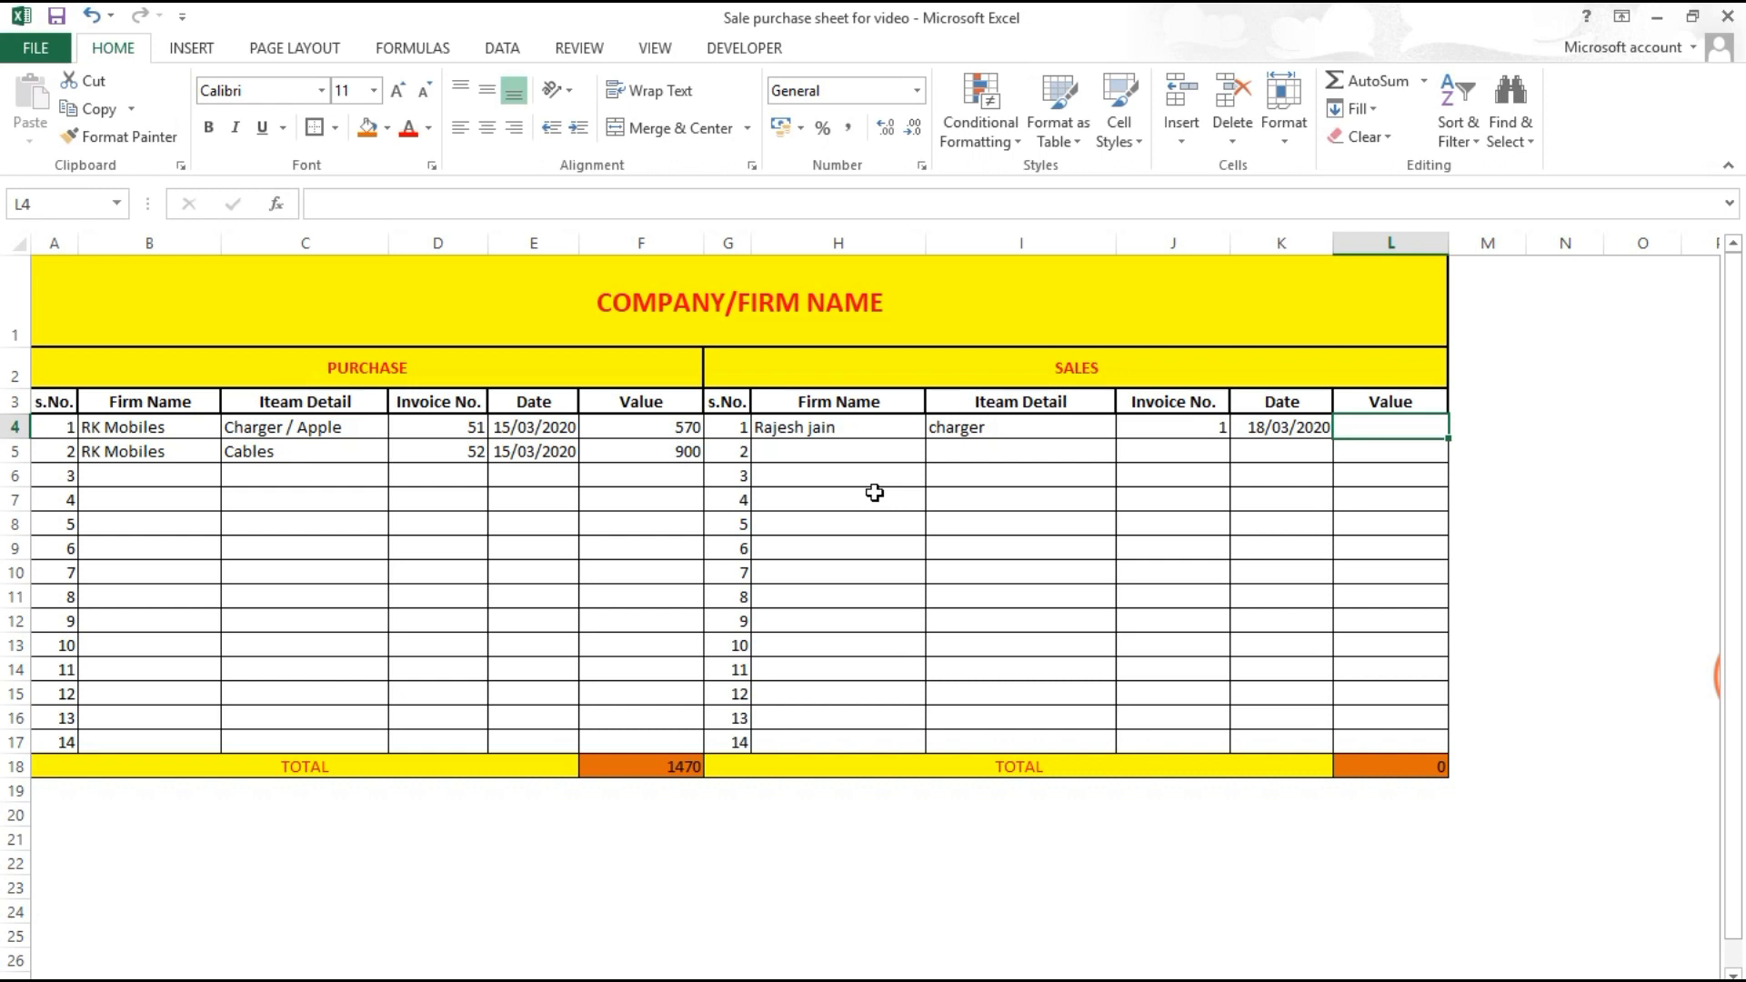
type("700")
key("Return")
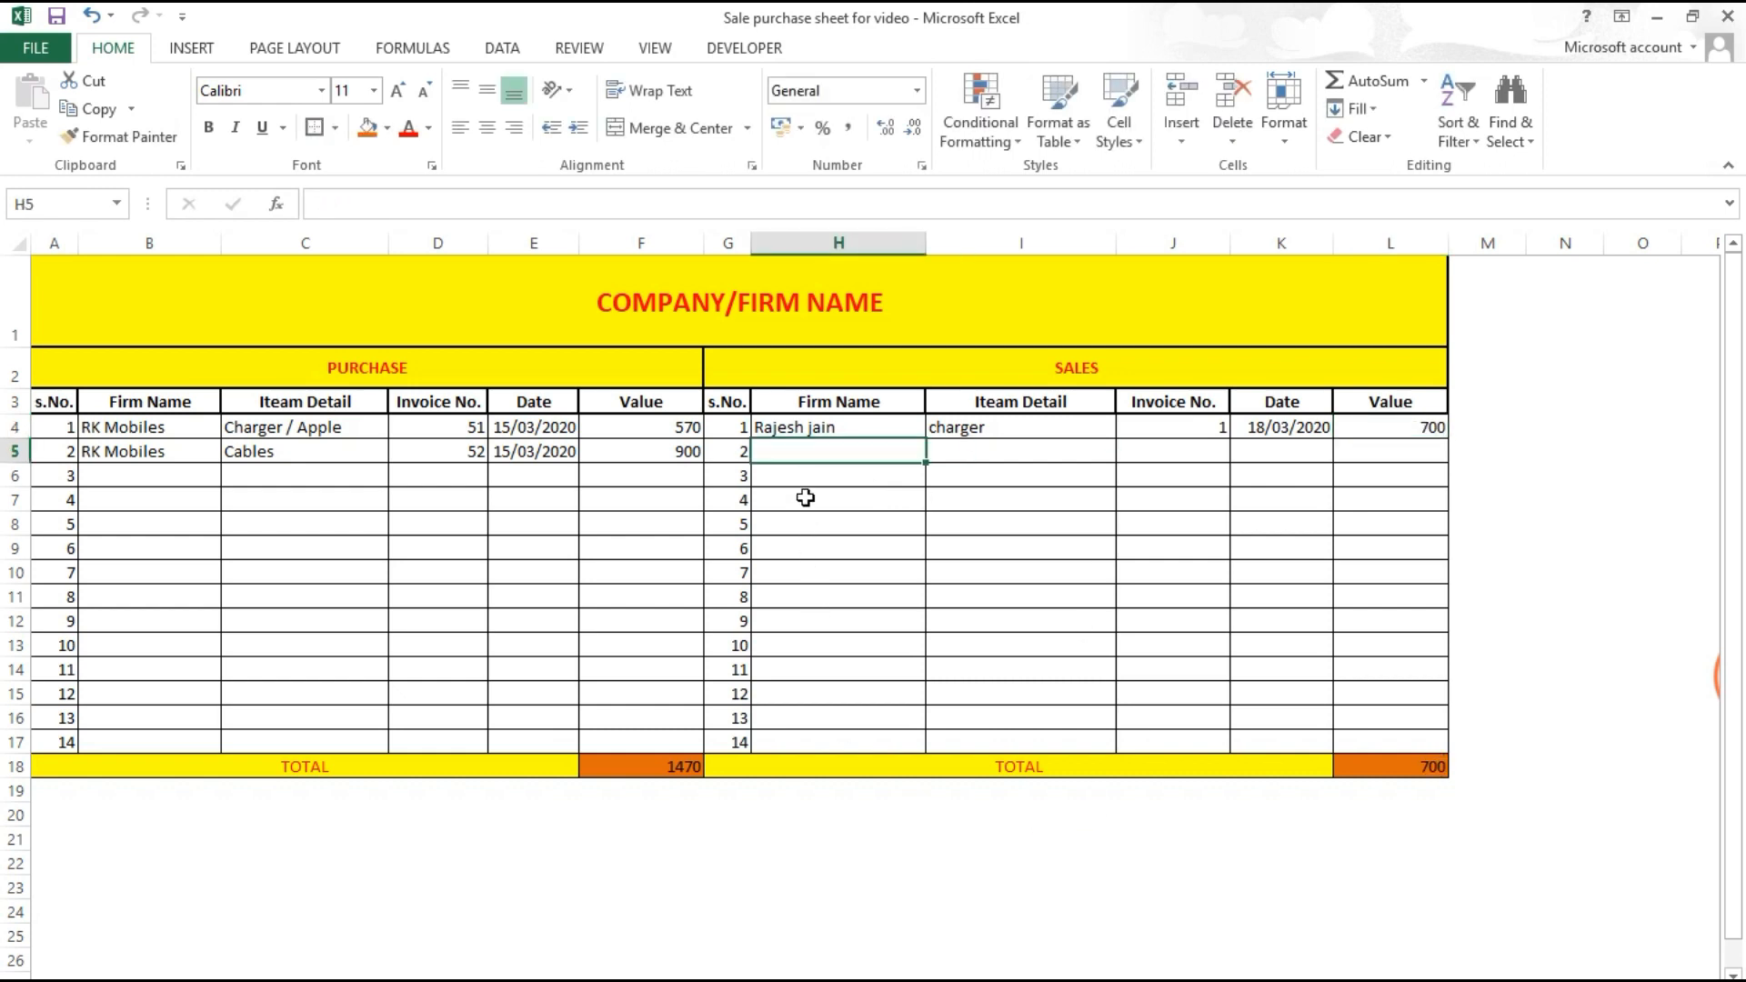
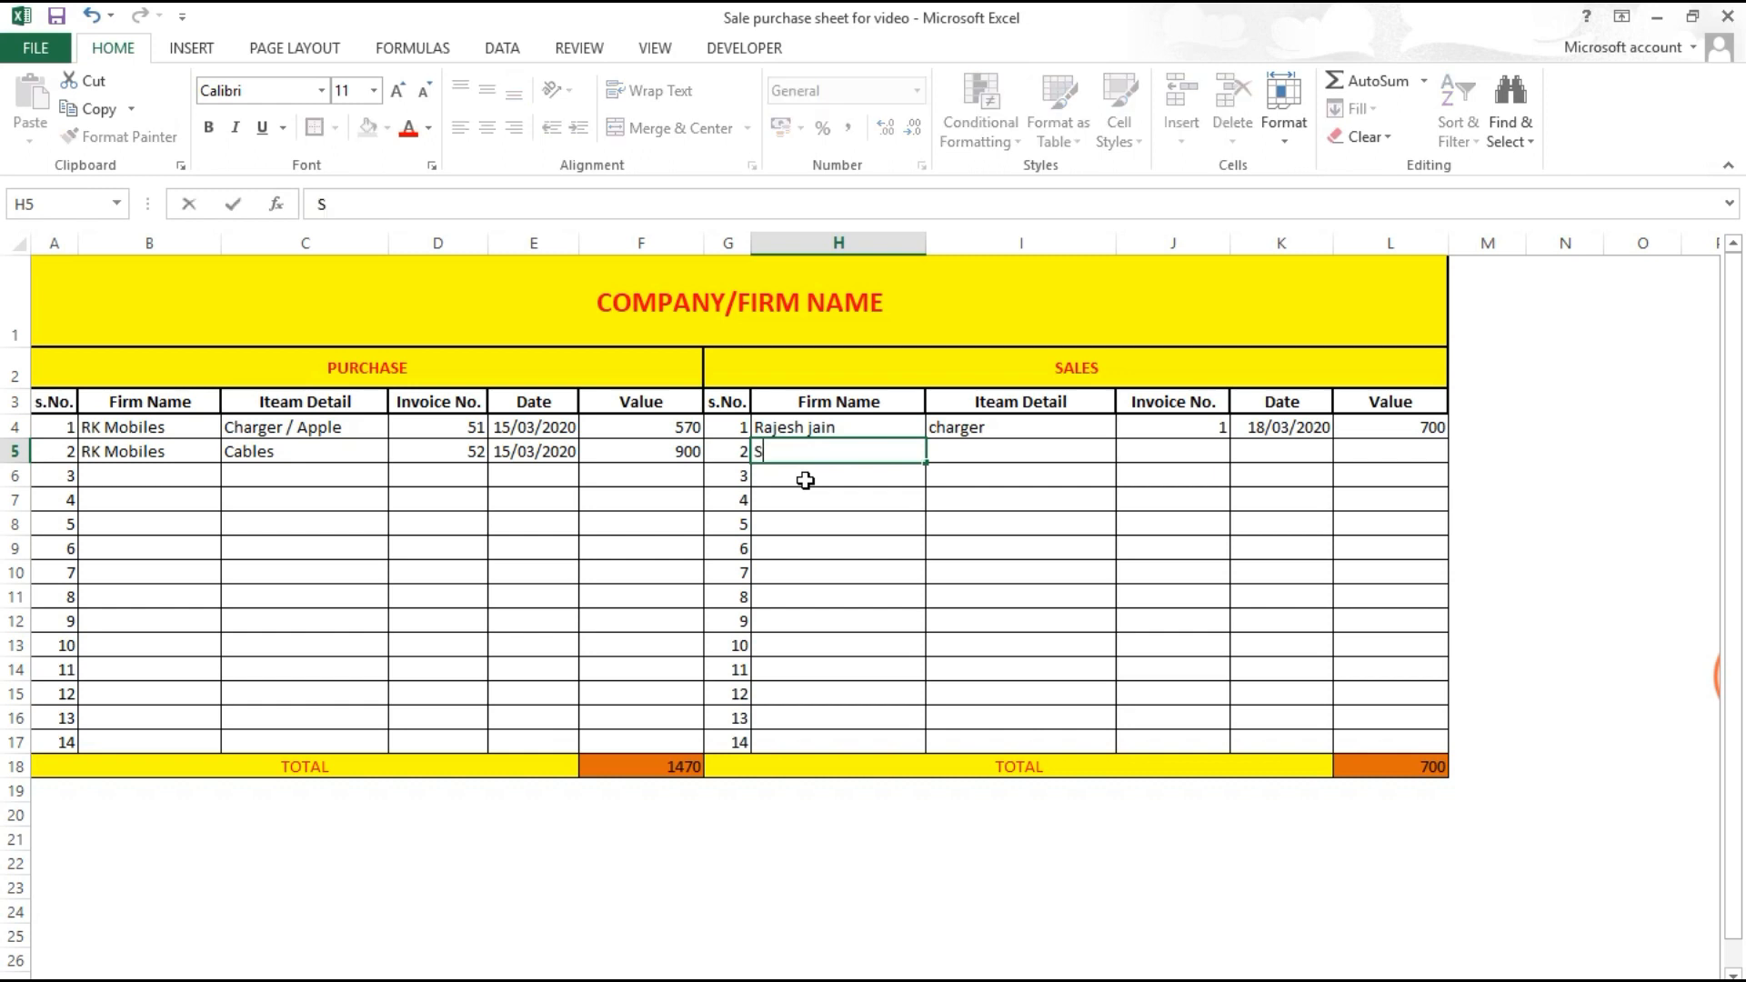
Step: Enter the second sale: the buyer's name, Cables, invoice 2, 20/03/2020, value 1500
key("Tab")
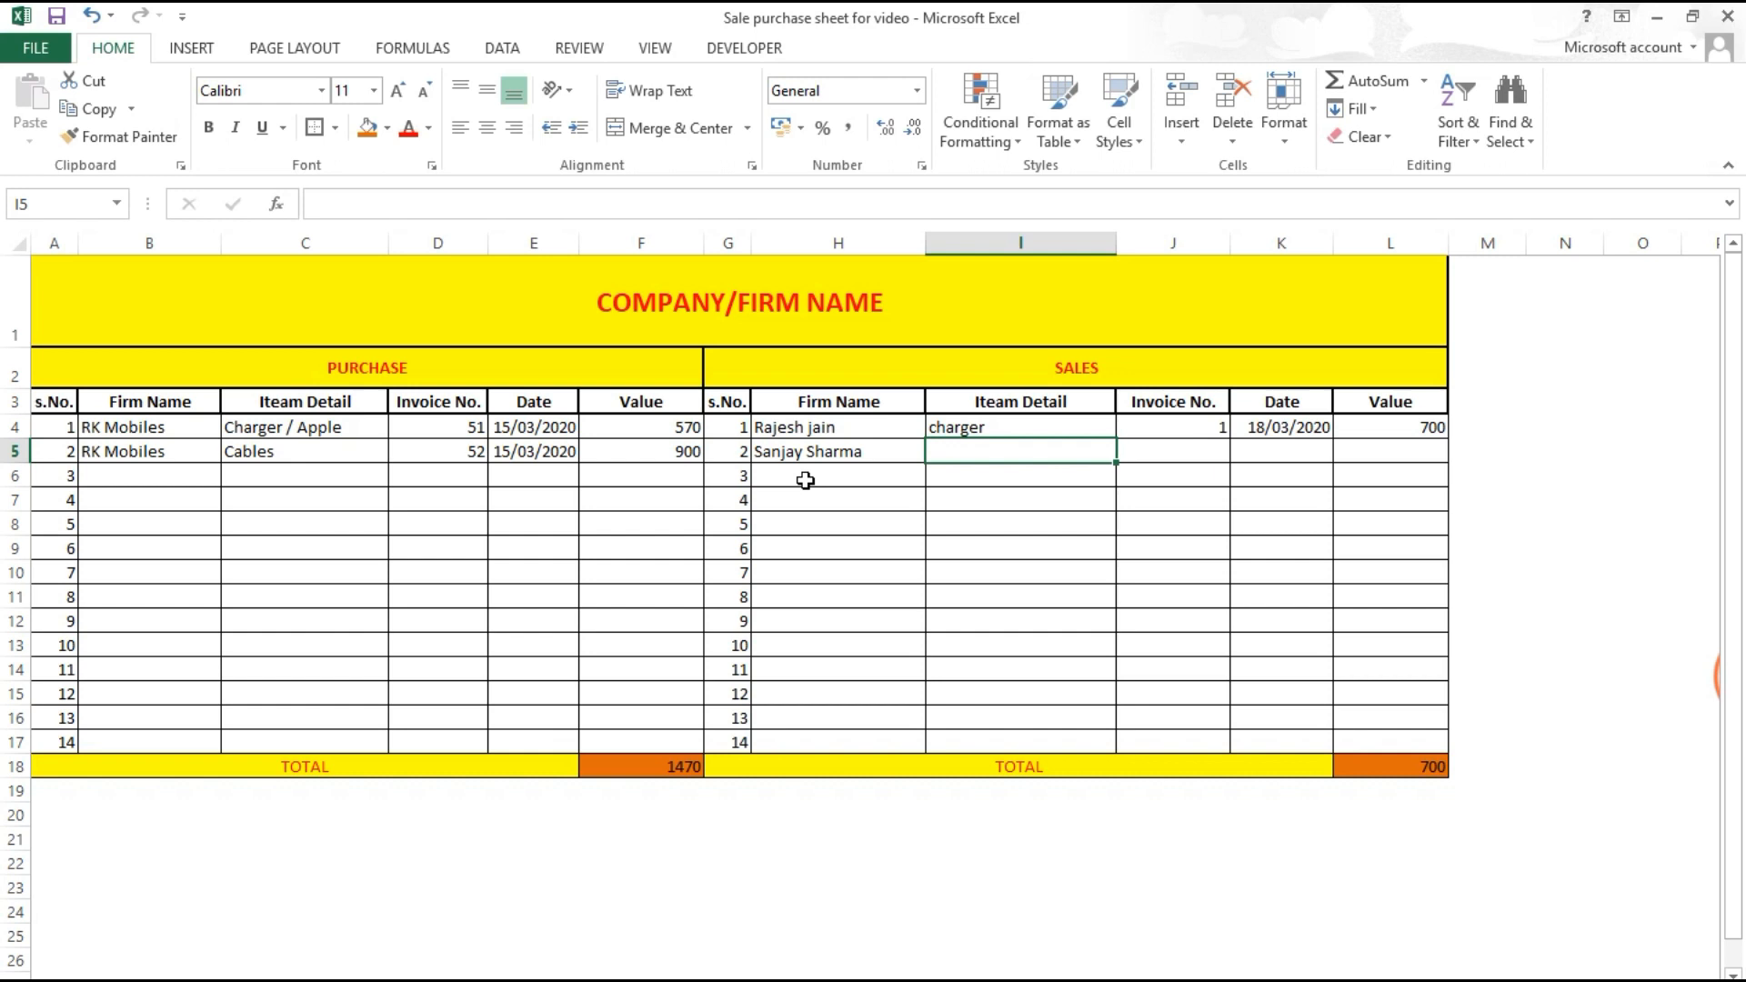
type("Cables")
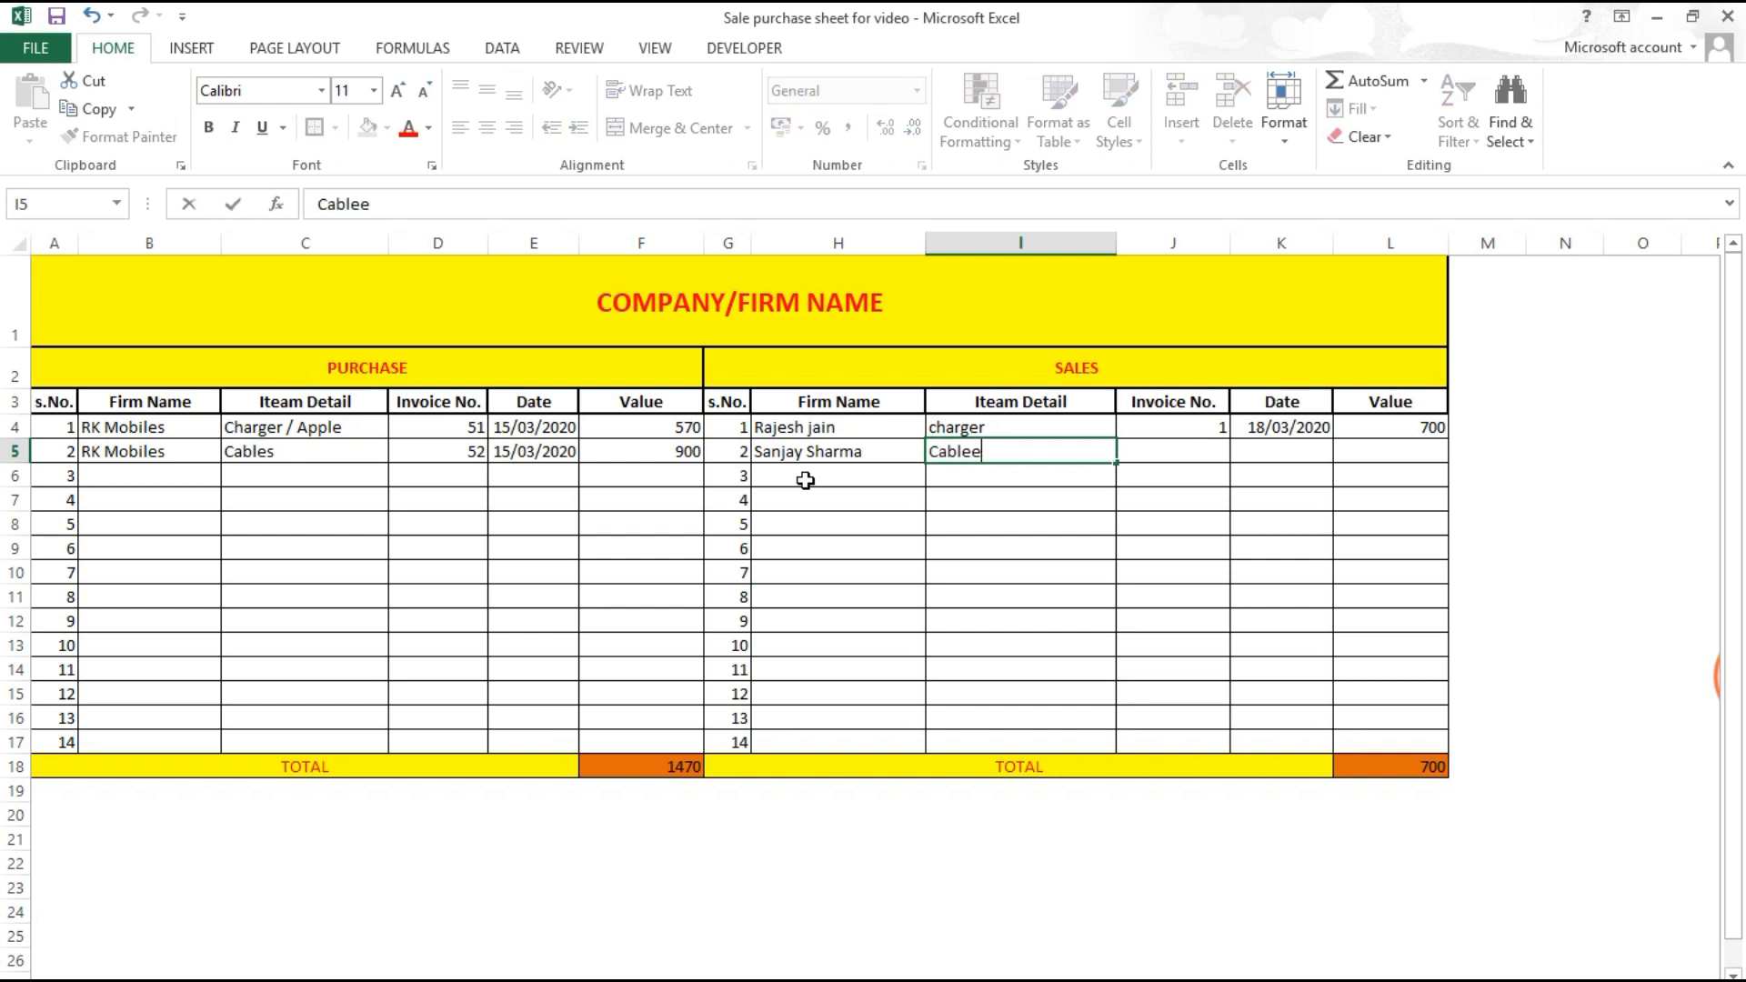
key("Tab")
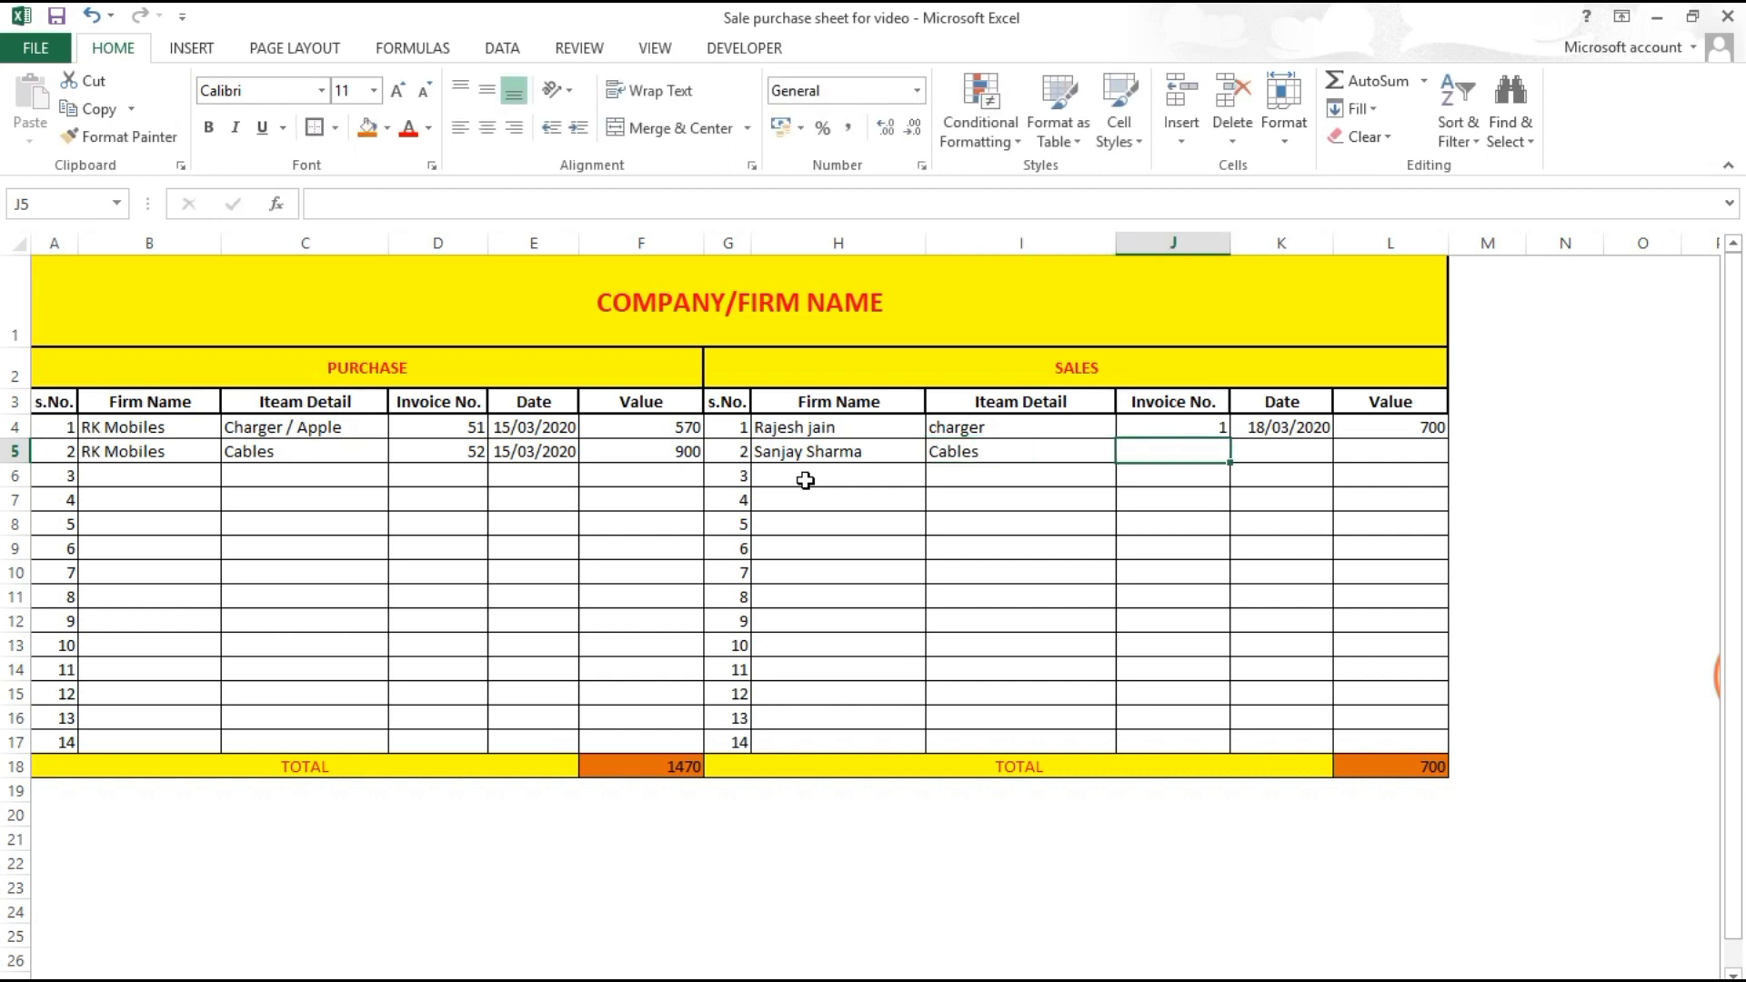
type("2")
key("Tab")
type("20")
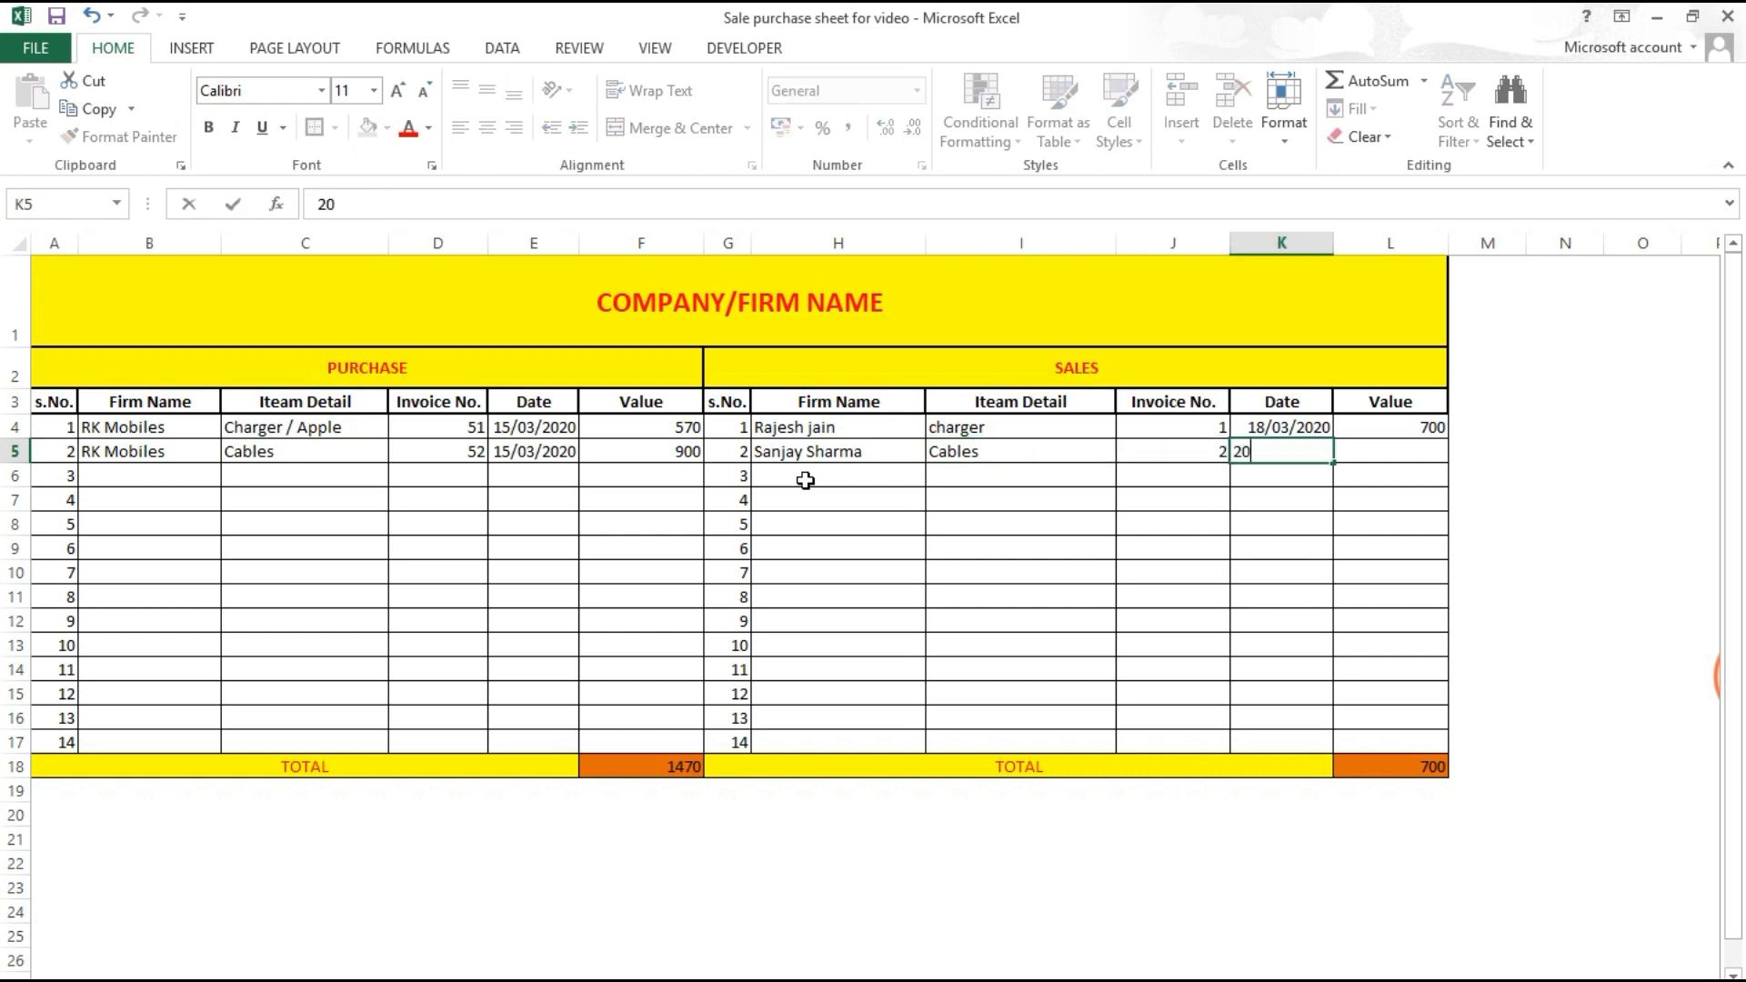
key("Tab")
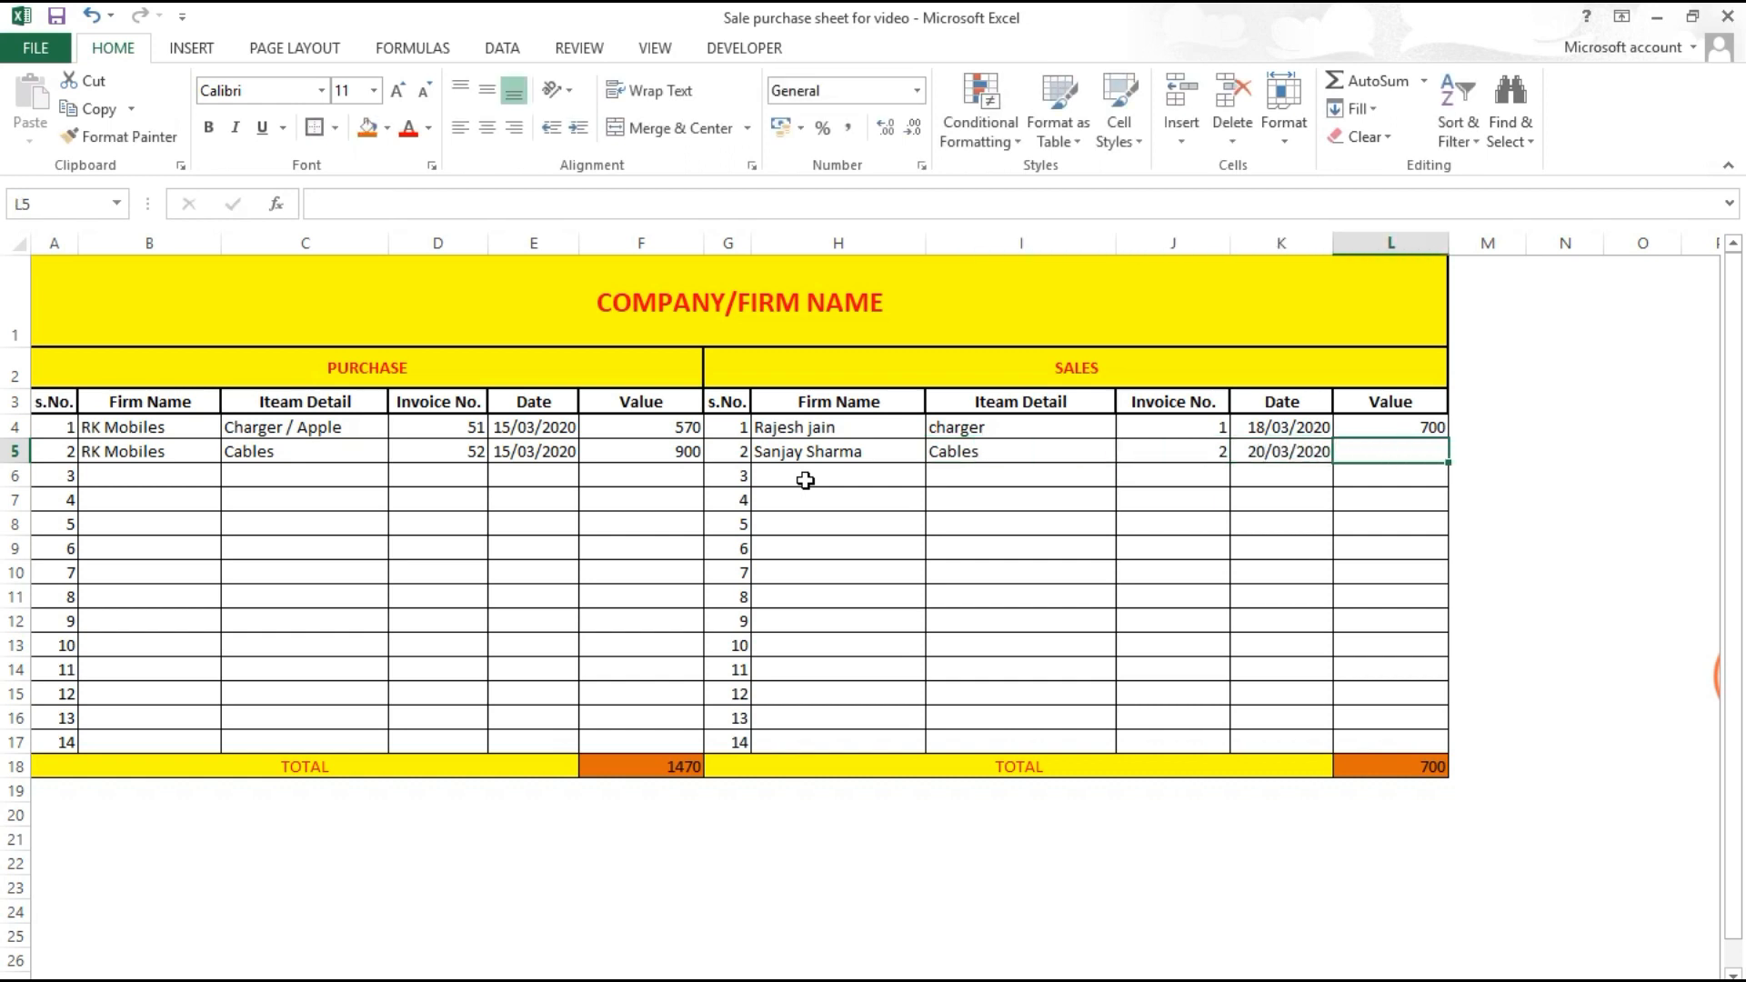
type("15")
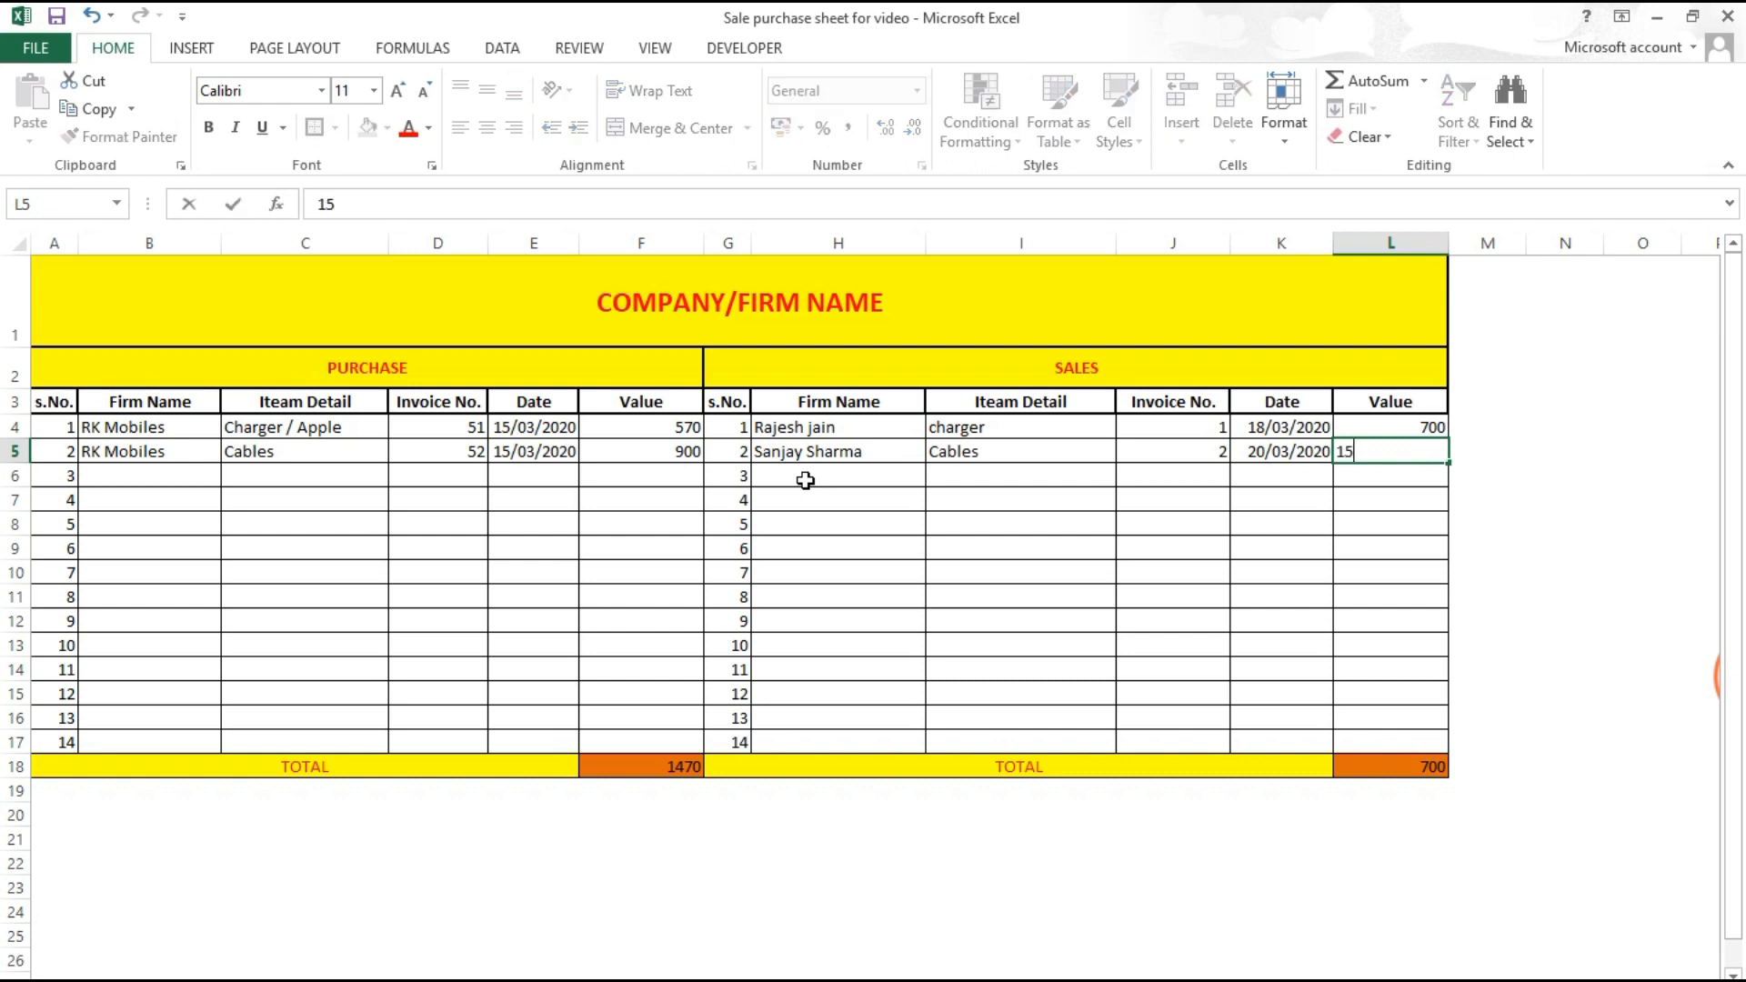
type("00")
left_click(806, 481)
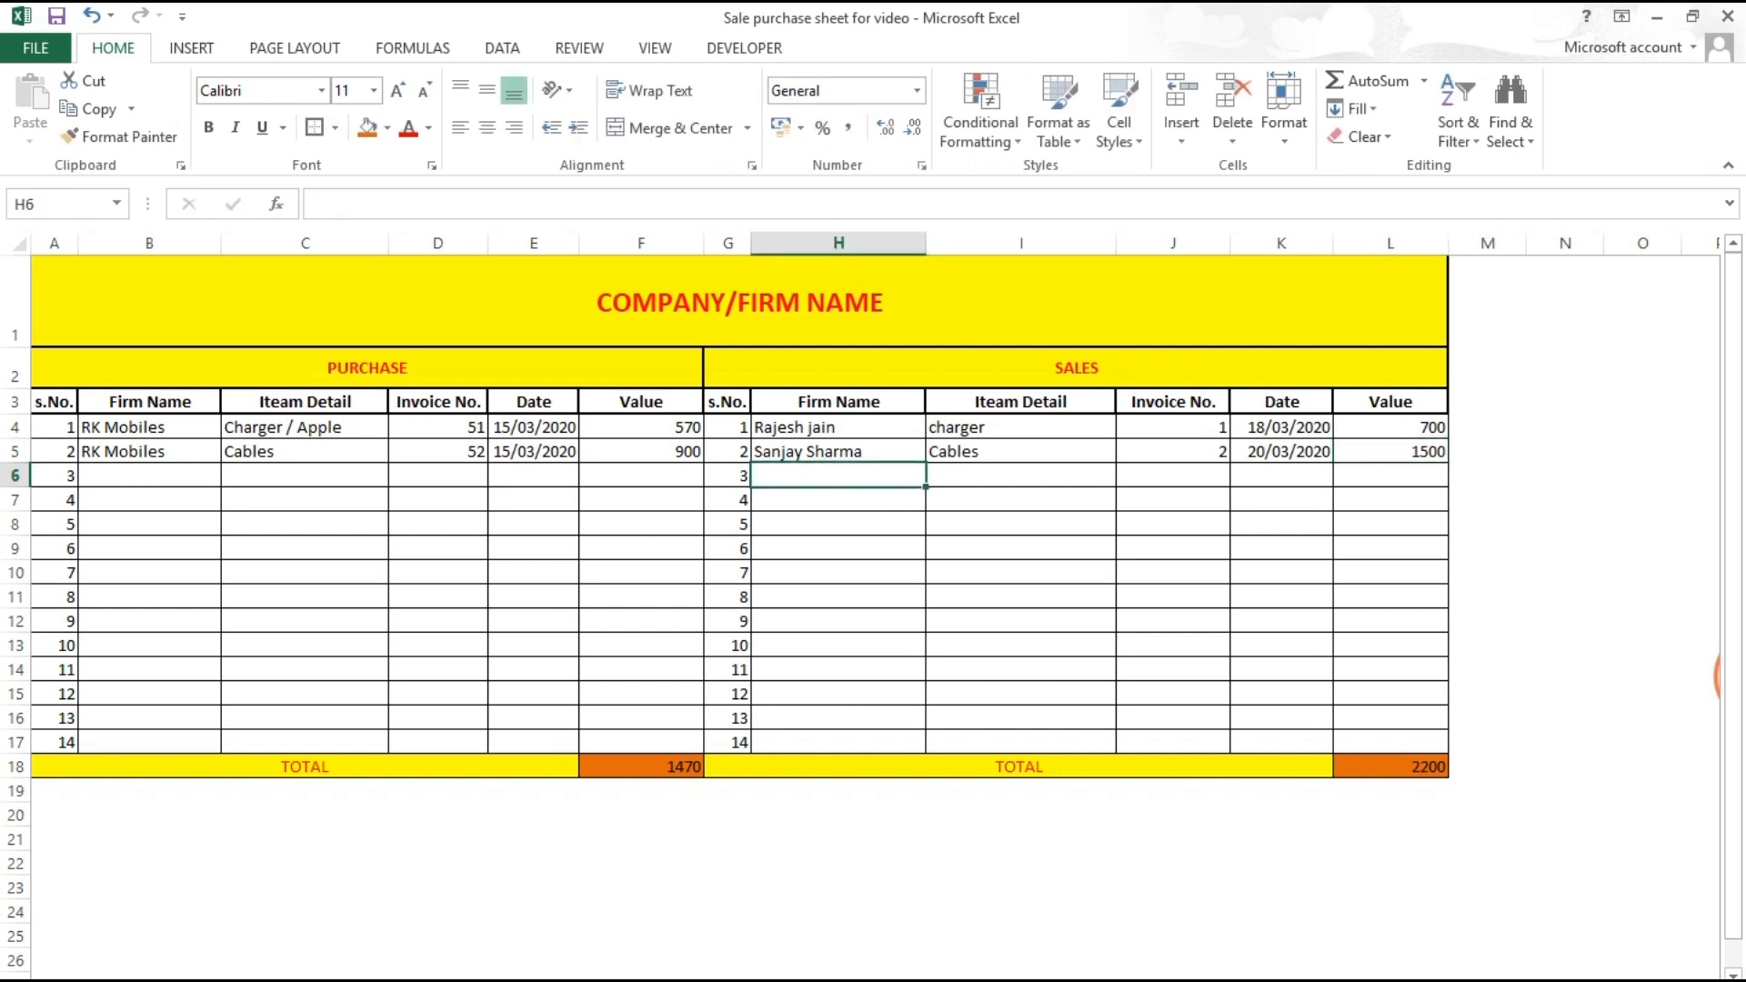
Step: Label B22 'TOTAL PURCHASE' and B23 'TOTAL SALE' below the register
scroll(413, 709, "down", 1)
left_click(413, 706)
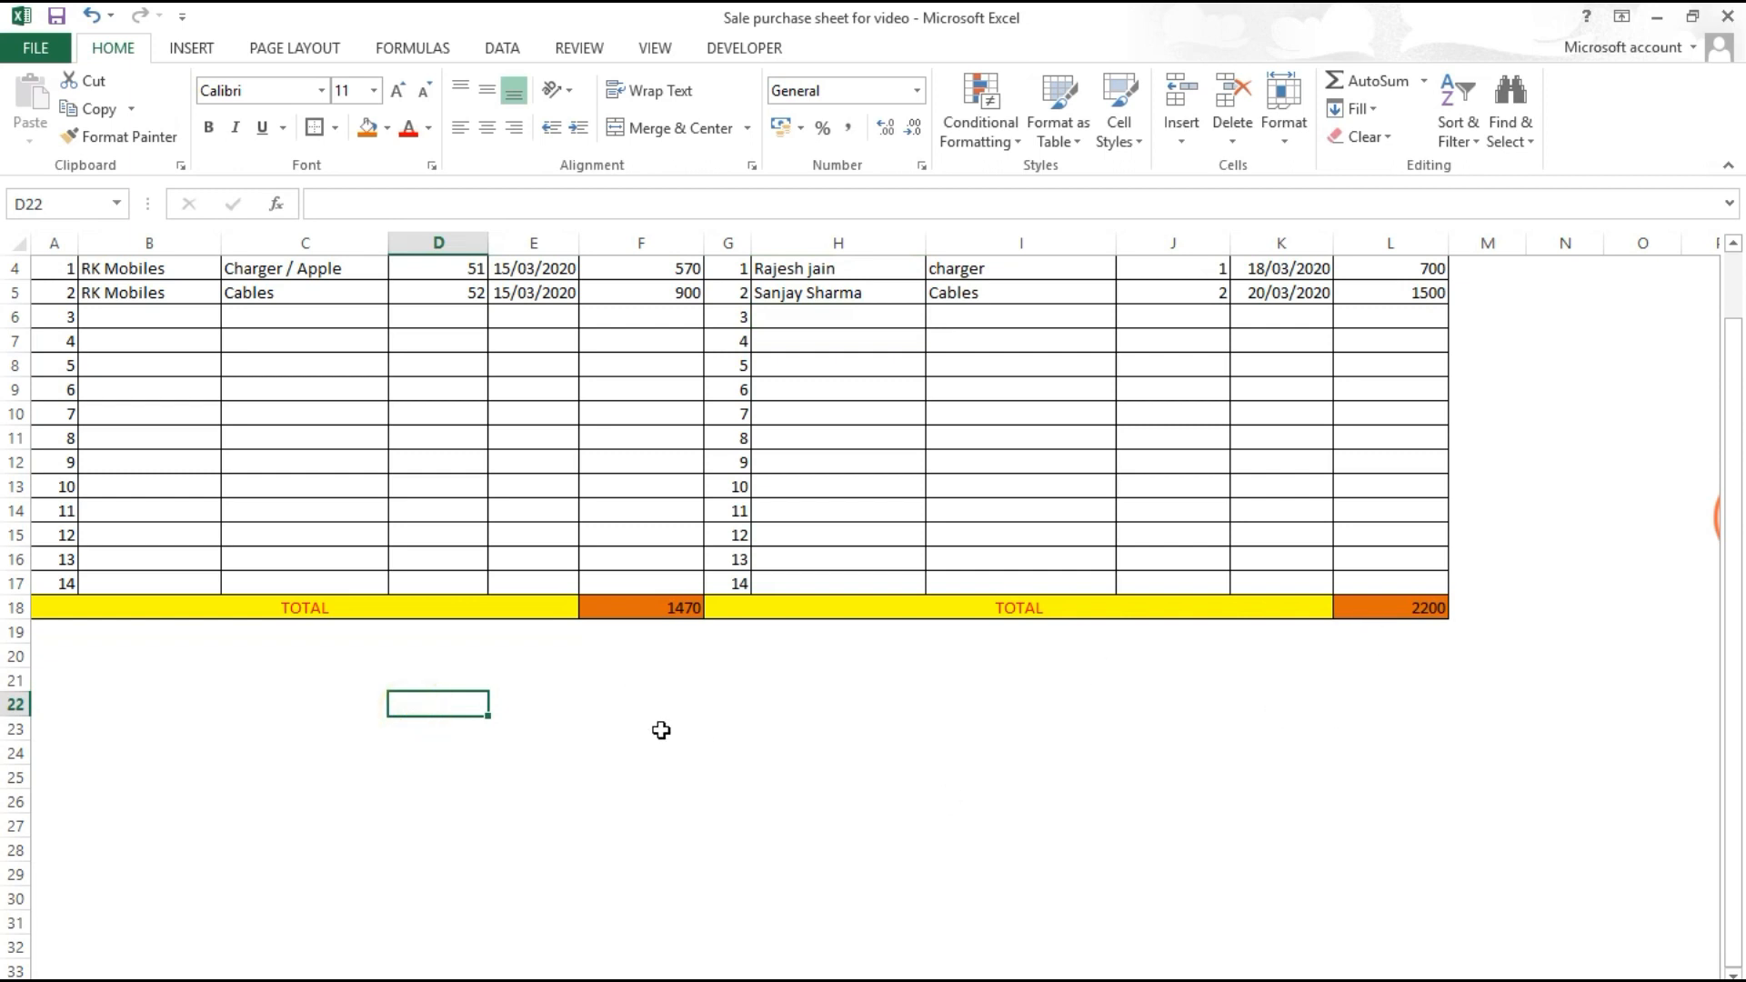
scroll(206, 812, "up", 1)
scroll(222, 760, "down", 1)
left_click(204, 723)
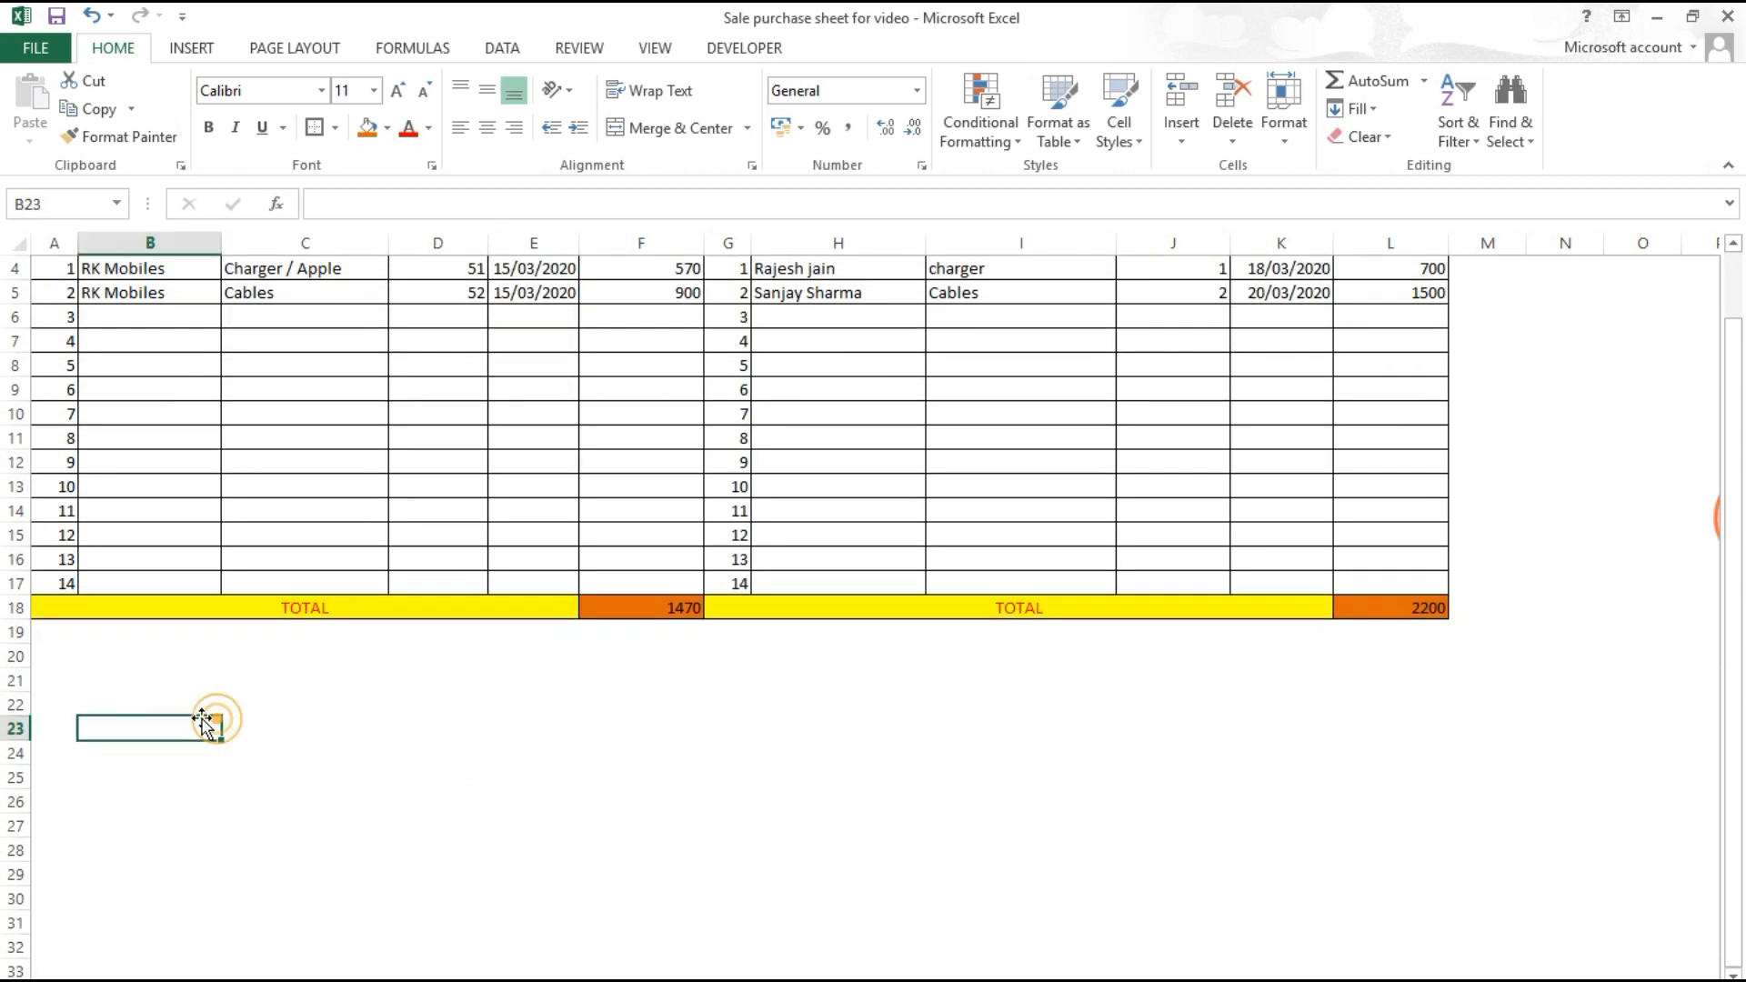
double_click(201, 697)
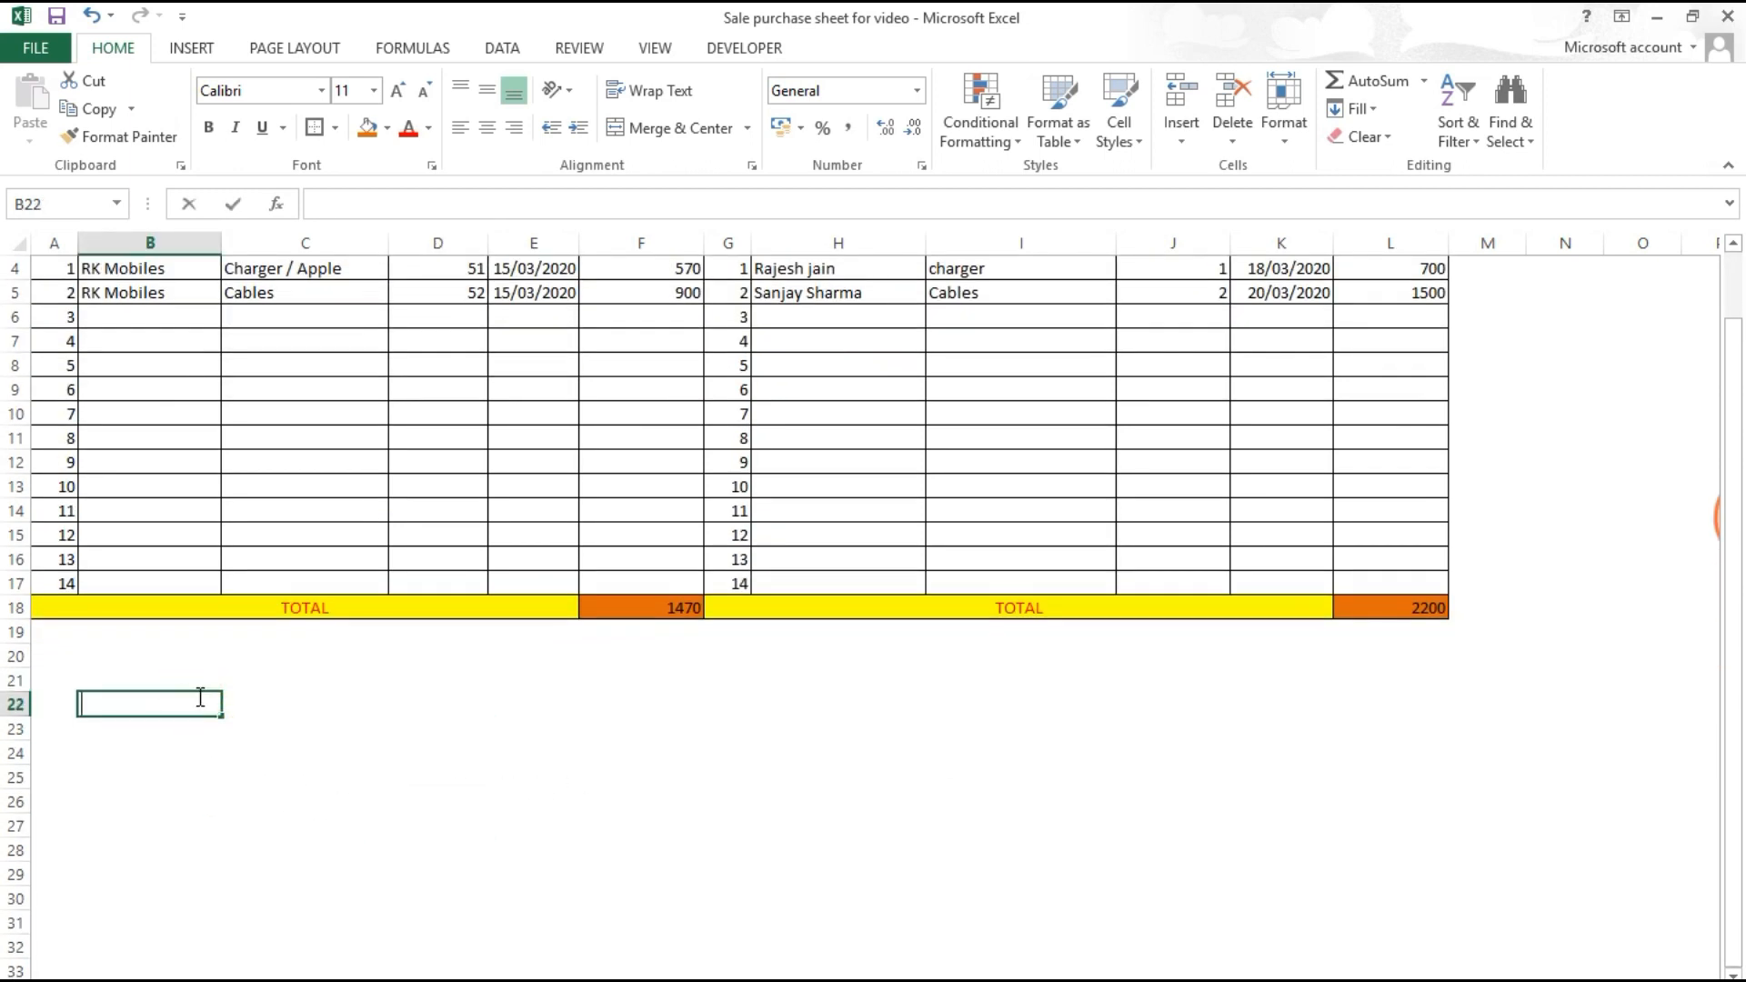
type("TOTAL P")
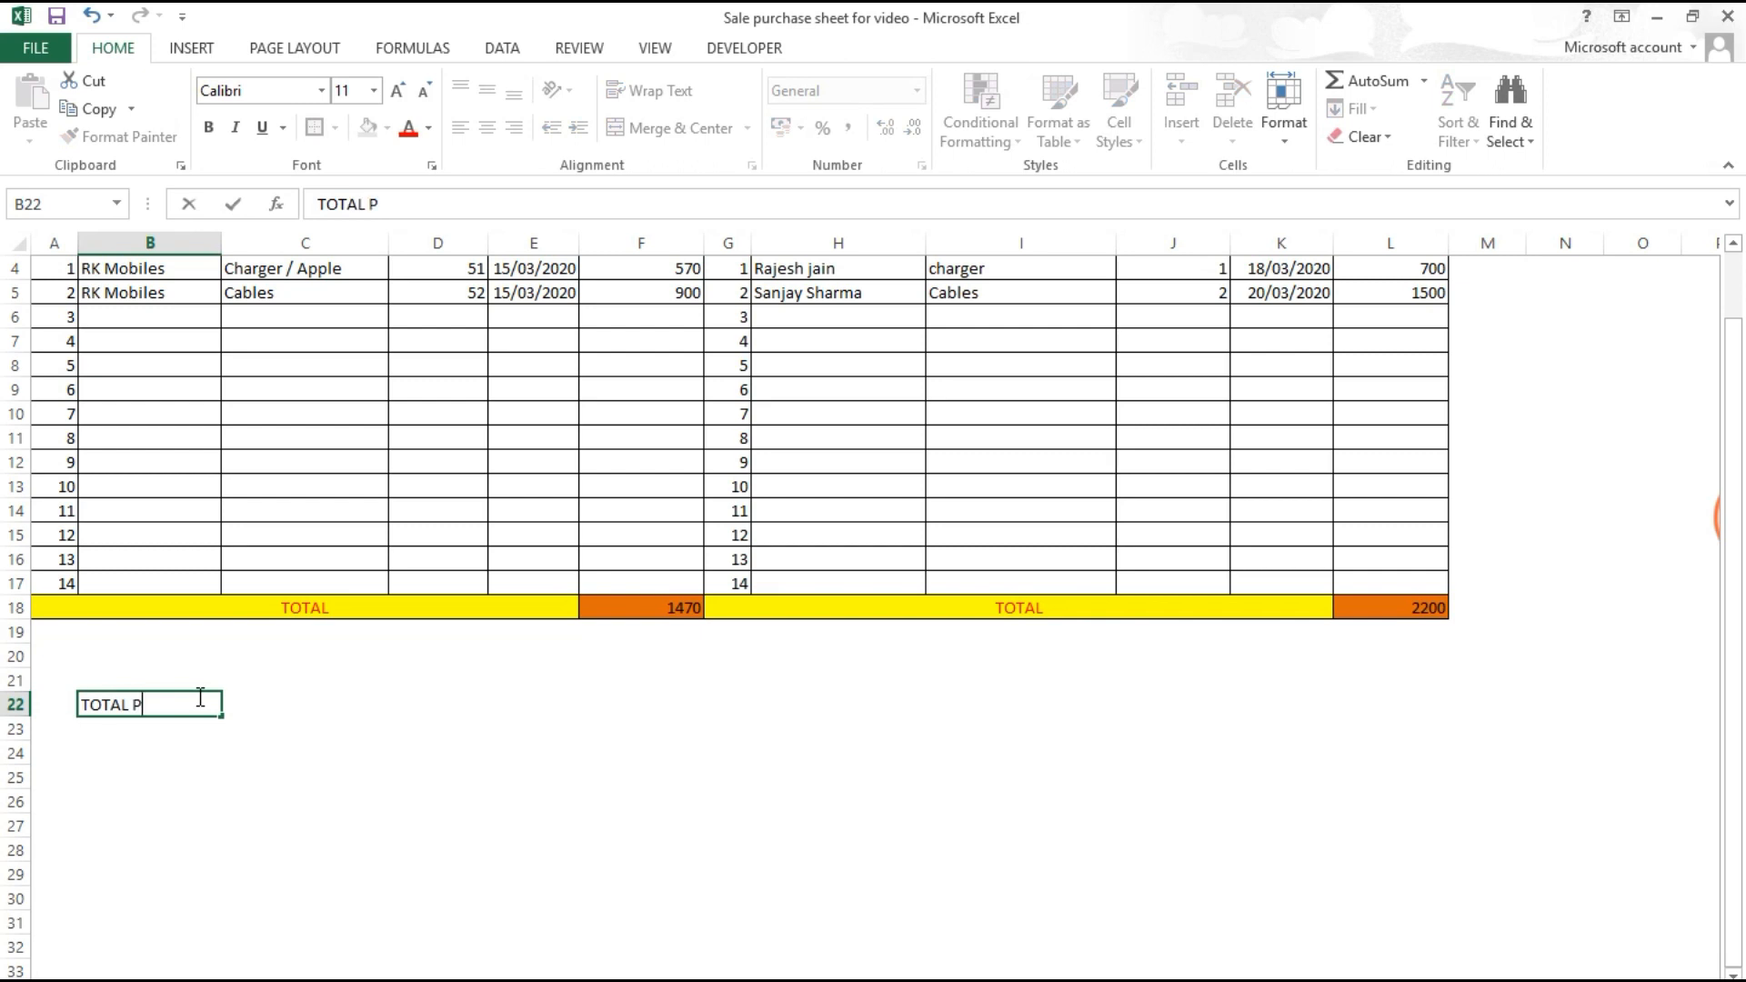
type("URCHASE")
key("Return")
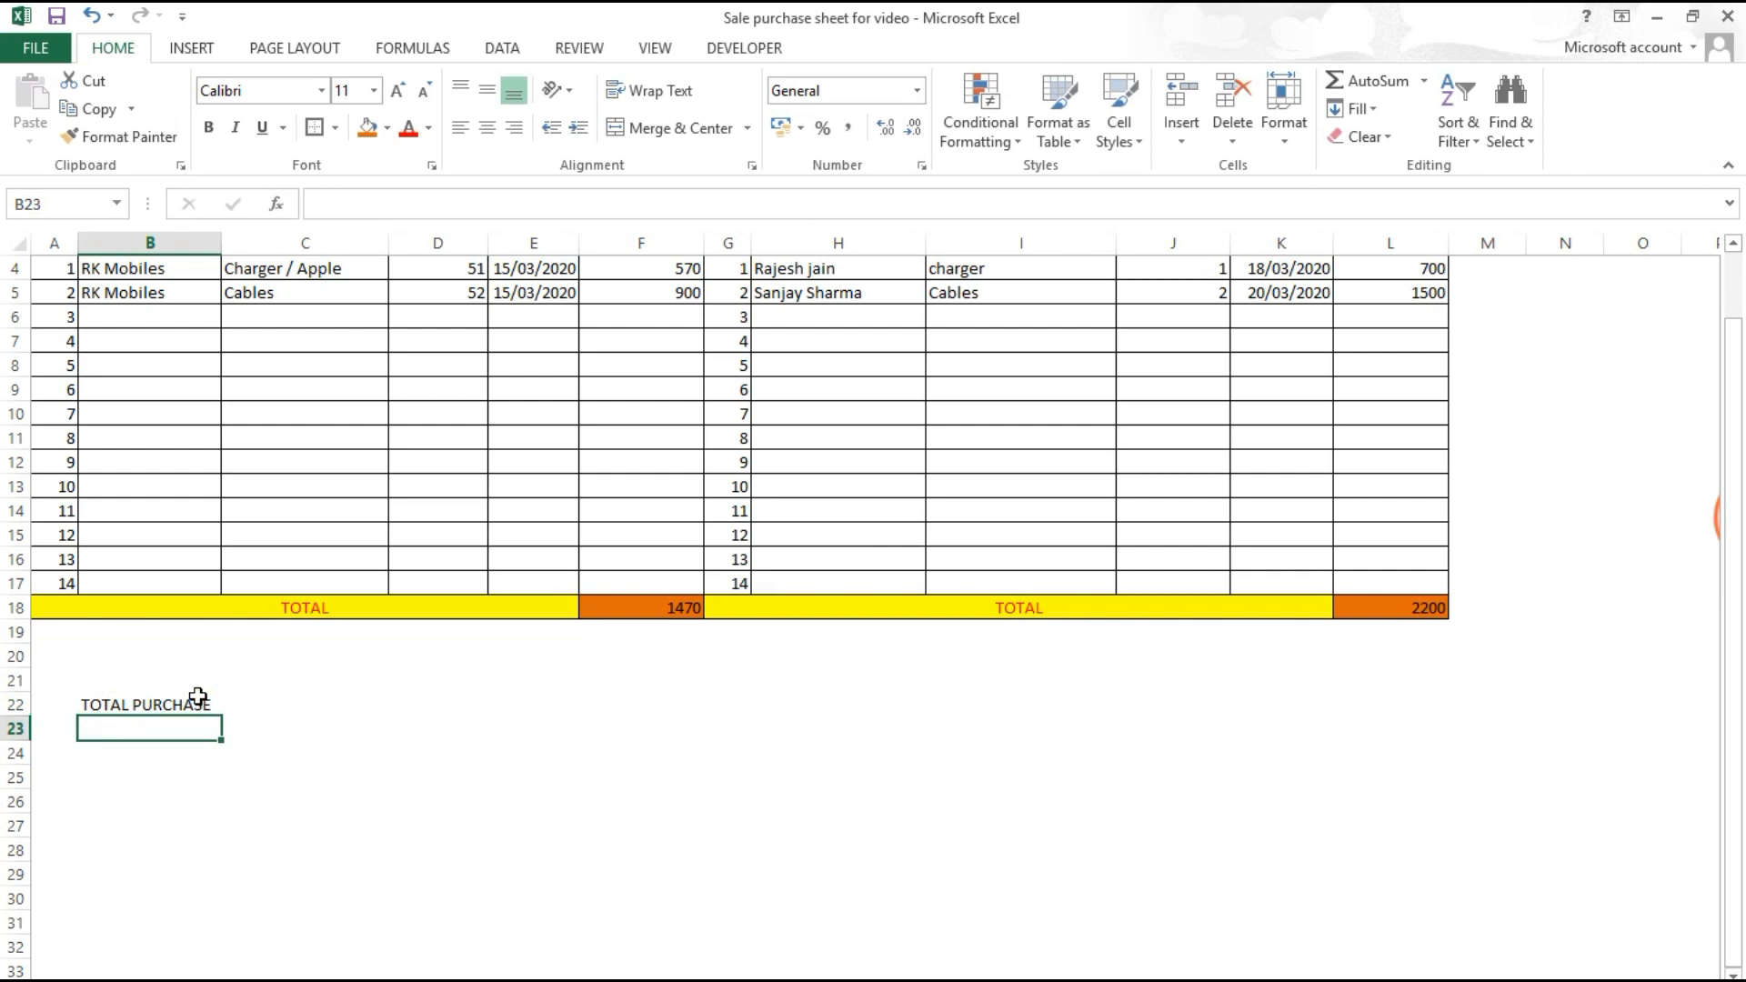
type("TOTAL ")
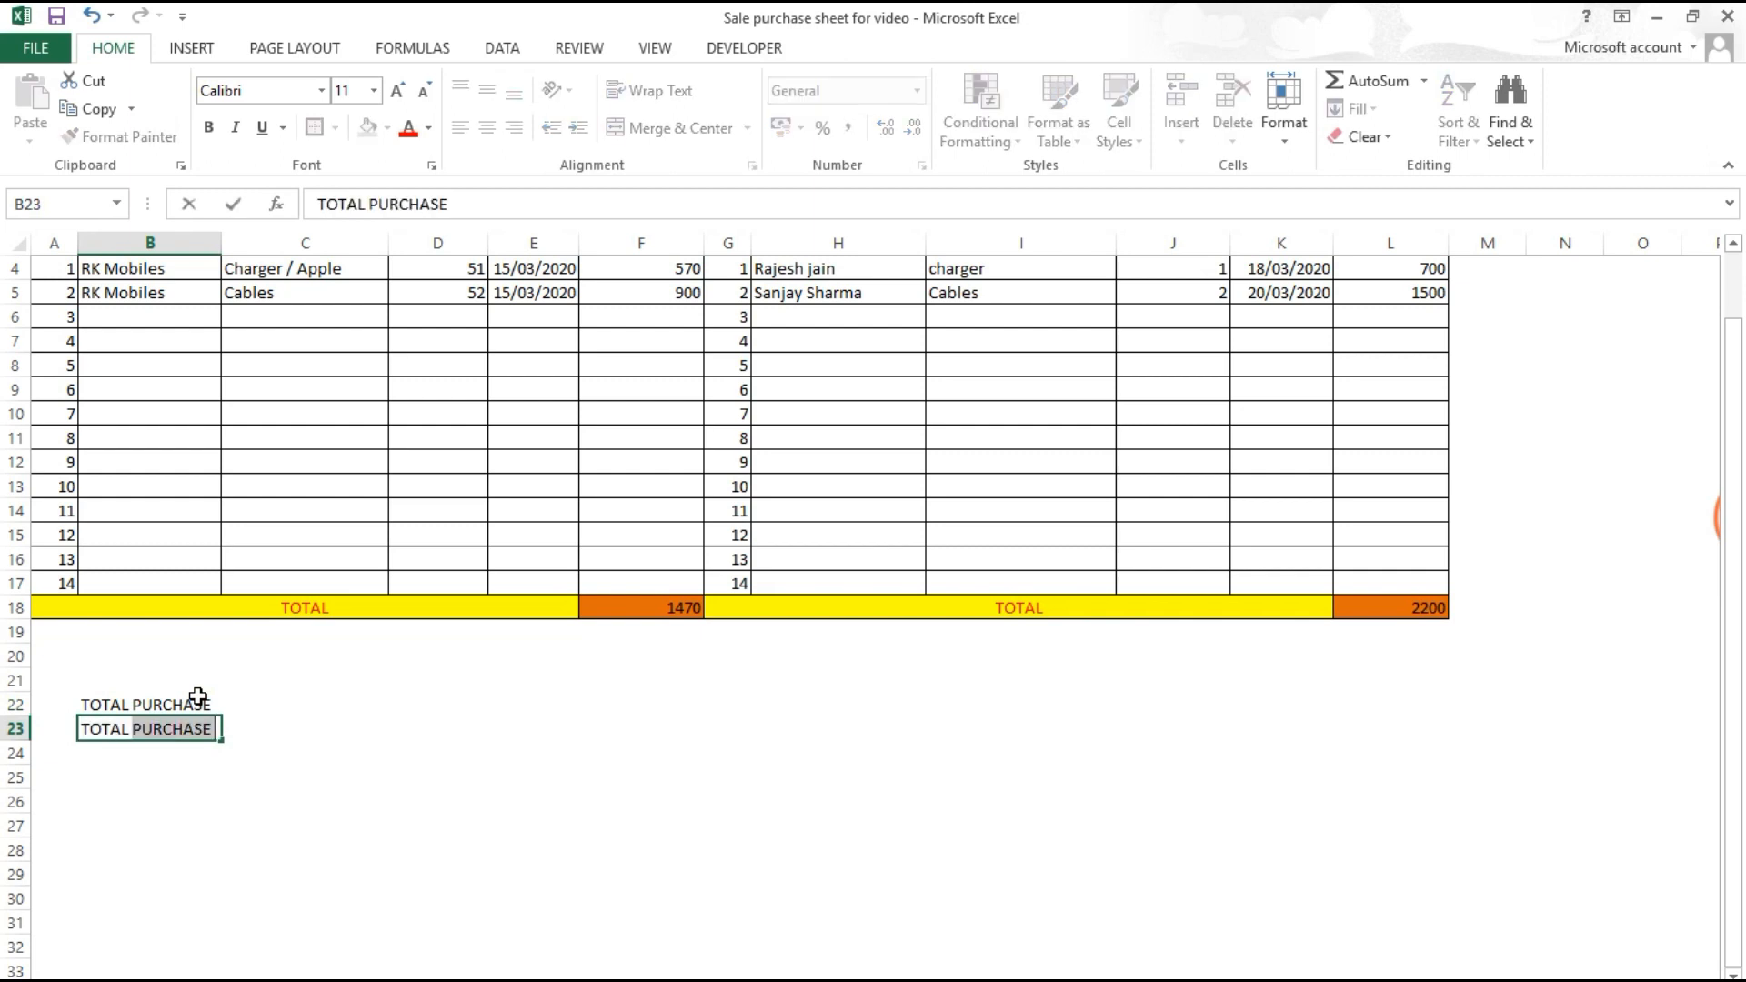
type("Sale")
key("Tab")
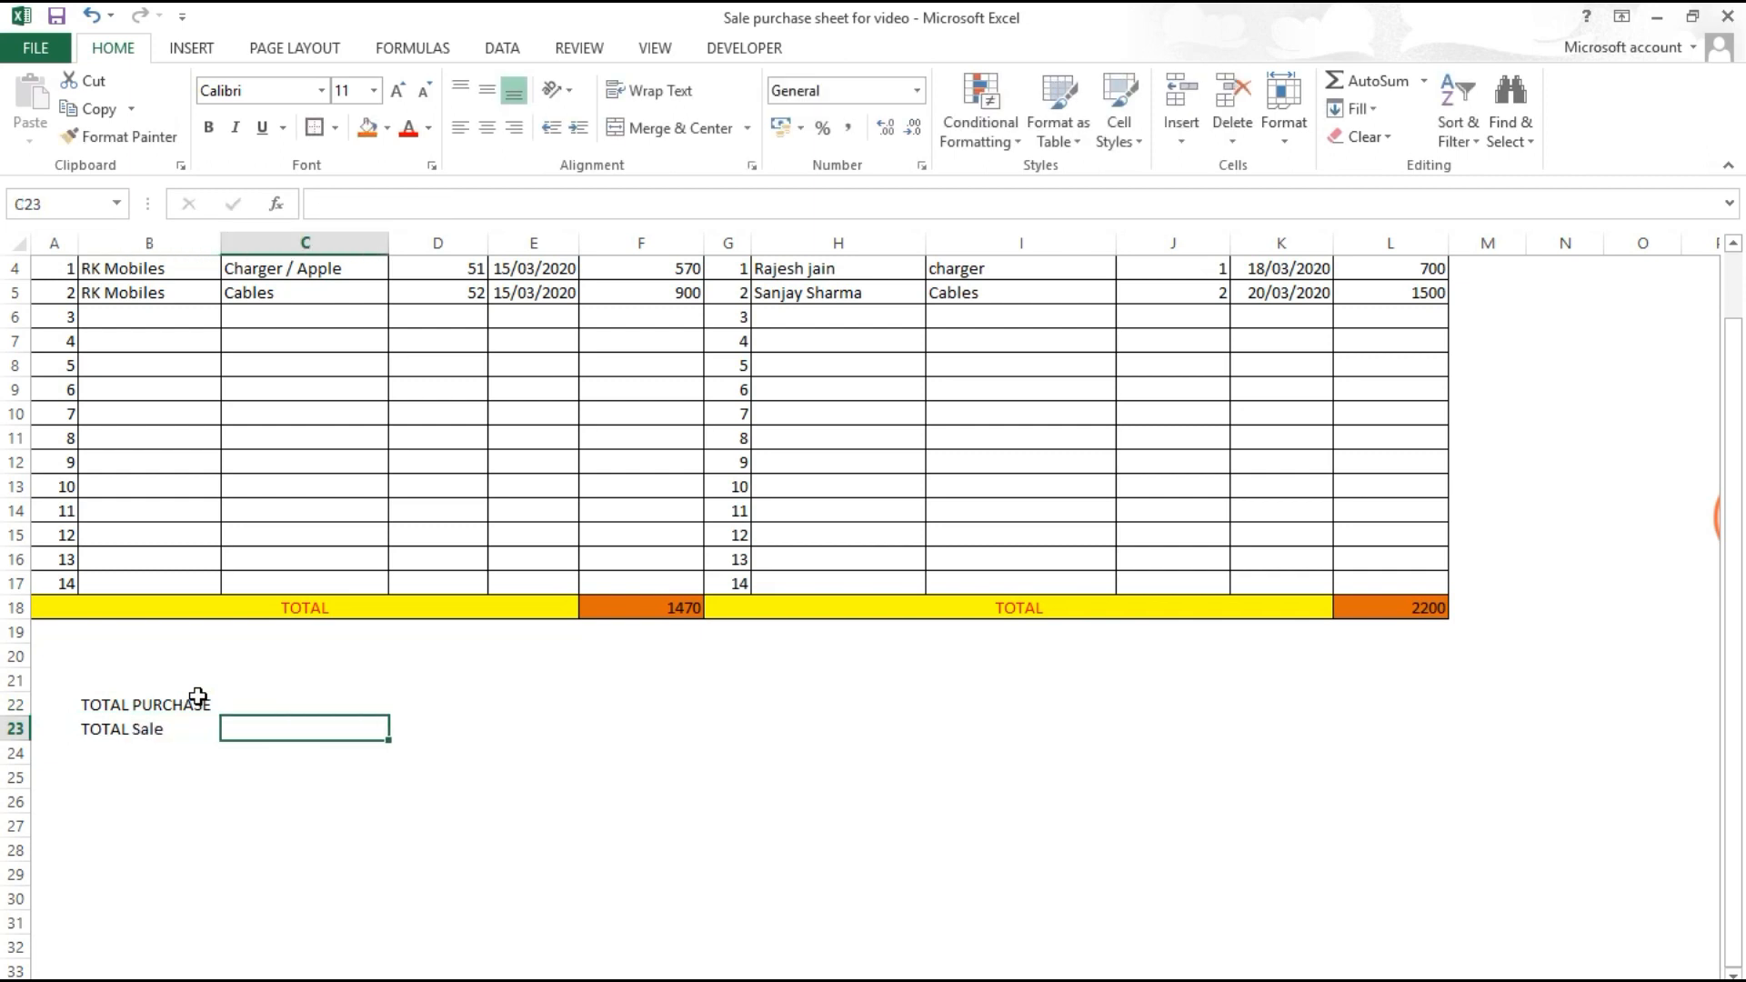
double_click(104, 734)
left_click_drag(132, 732, 365, 759)
type("S")
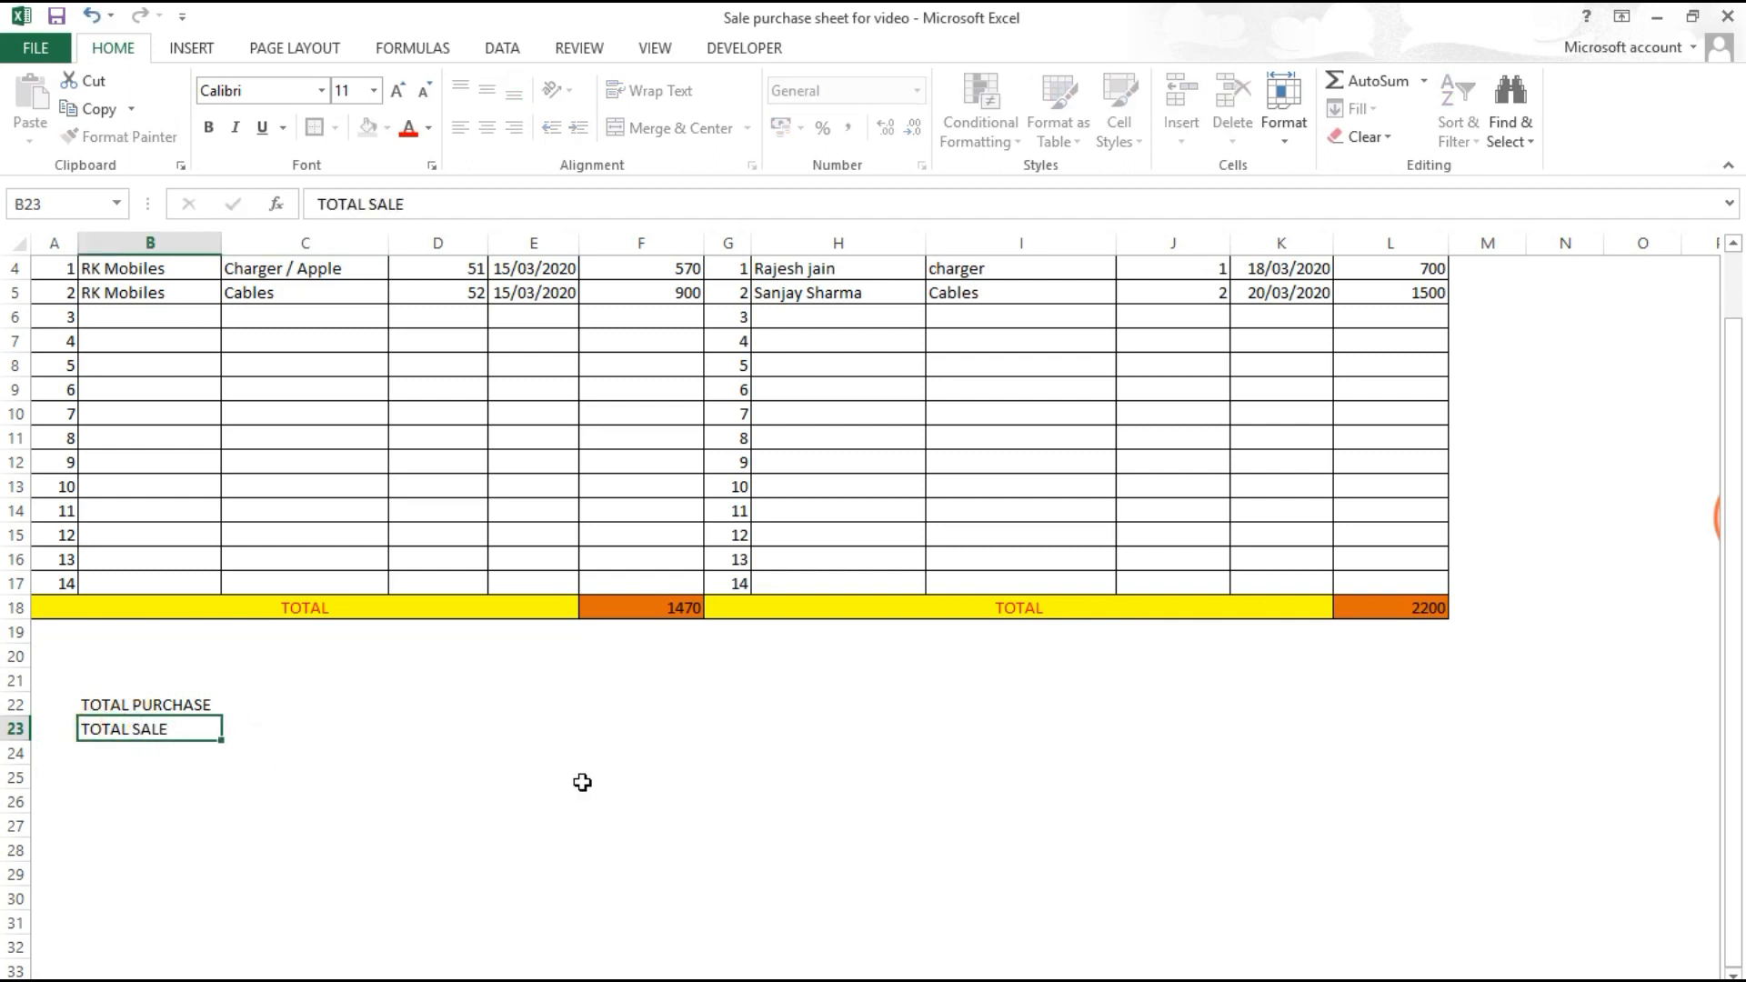
key("Return")
Step: Link C22 to the purchase total (1470) and C23 to the sales total (2200)
left_click(281, 706)
type("+")
left_click(638, 614)
key("Return")
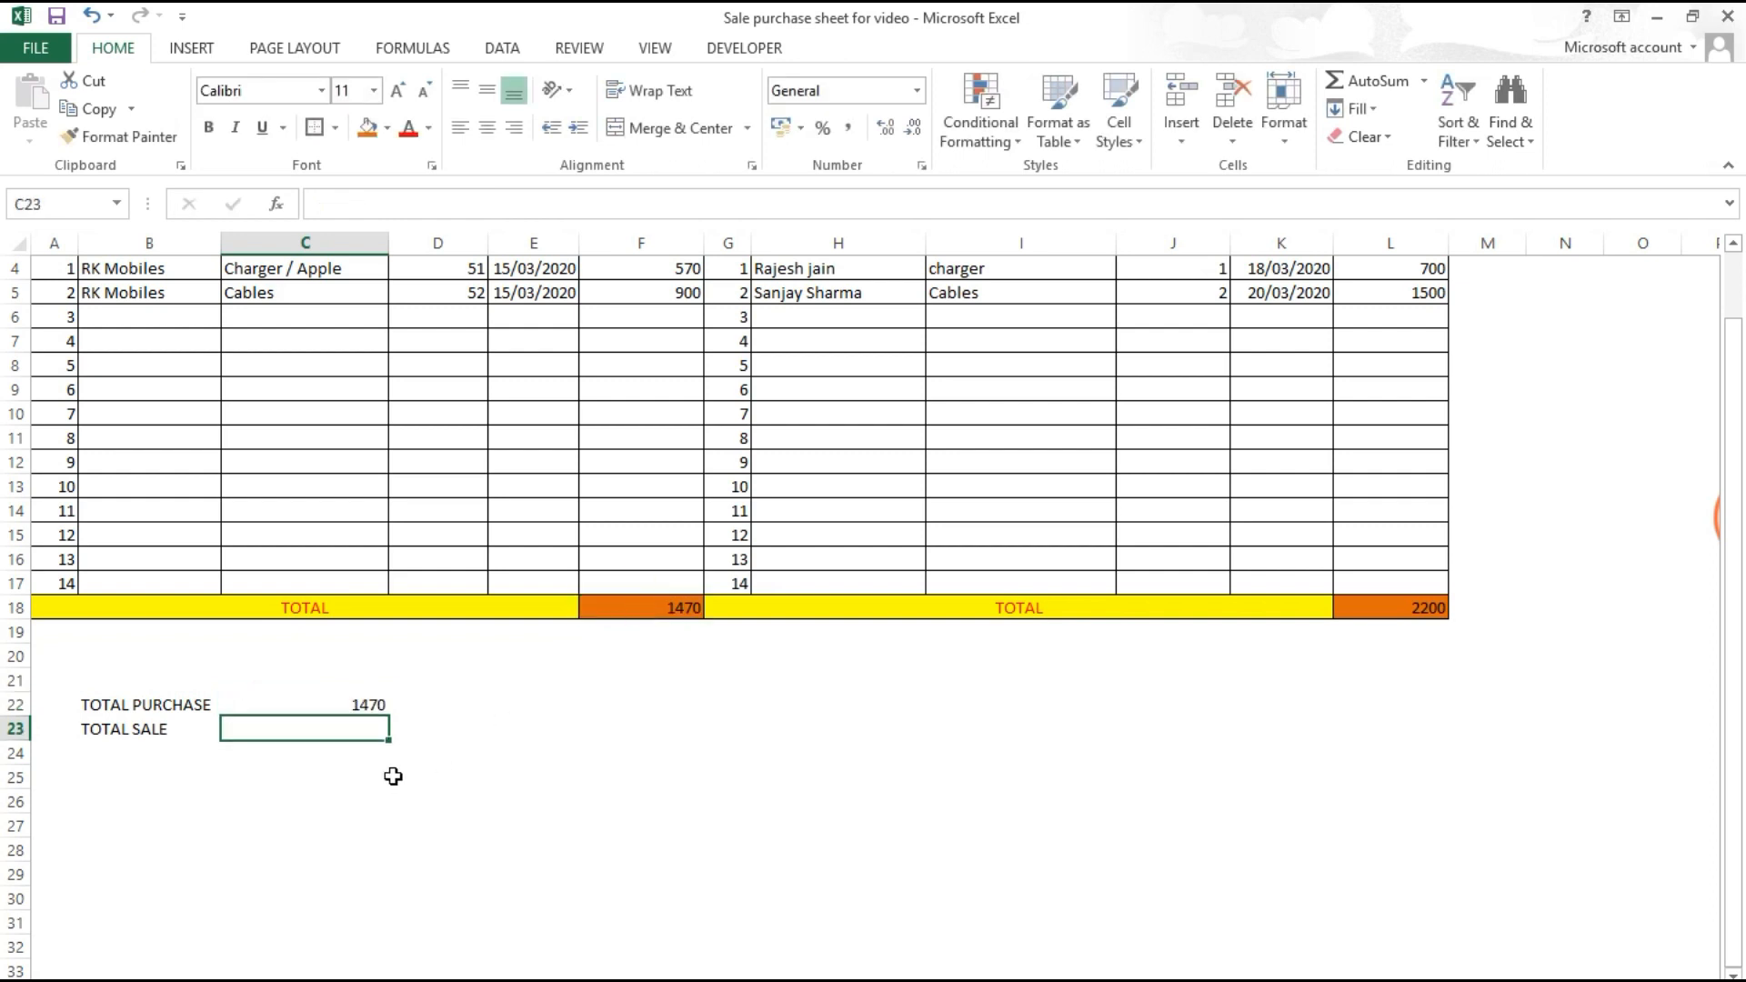
type("+")
left_click(1356, 607)
key("Return")
Step: Apply All Borders to the summary rows B22:C23
left_click_drag(159, 708, 328, 725)
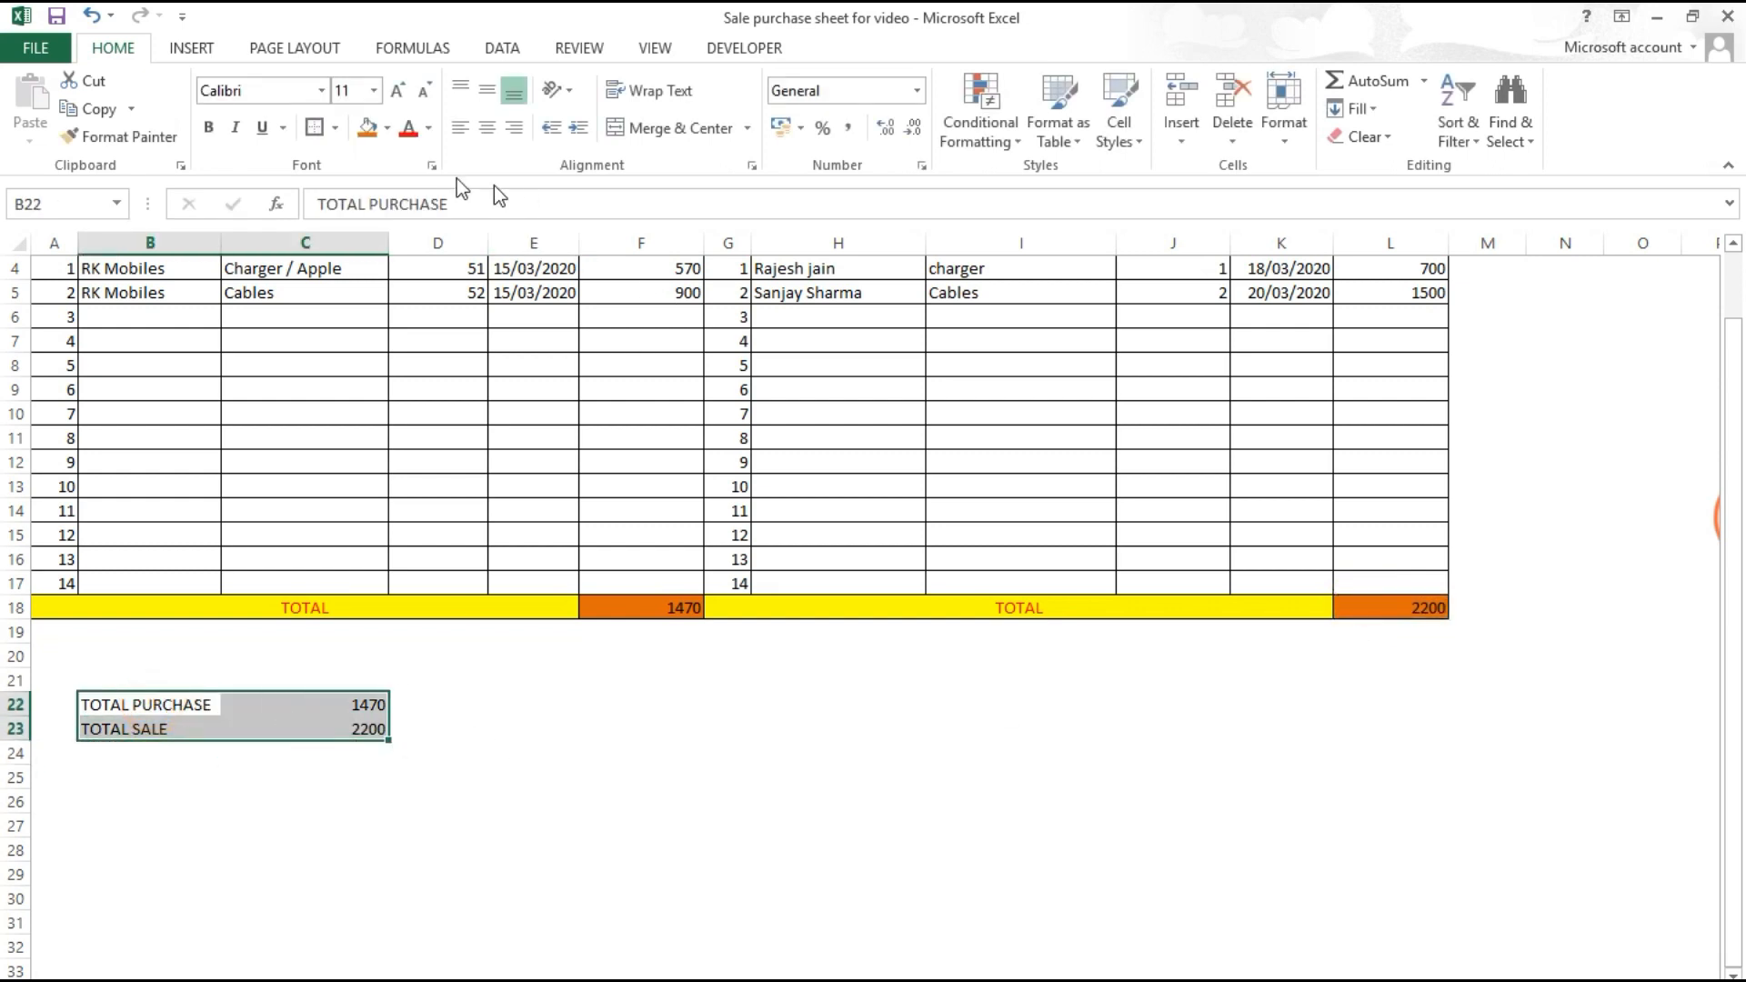
left_click(330, 127)
left_click(119, 758)
Step: Add a PROFIT row with C24 = total sale minus total purchase, giving 730
type("PROFIT")
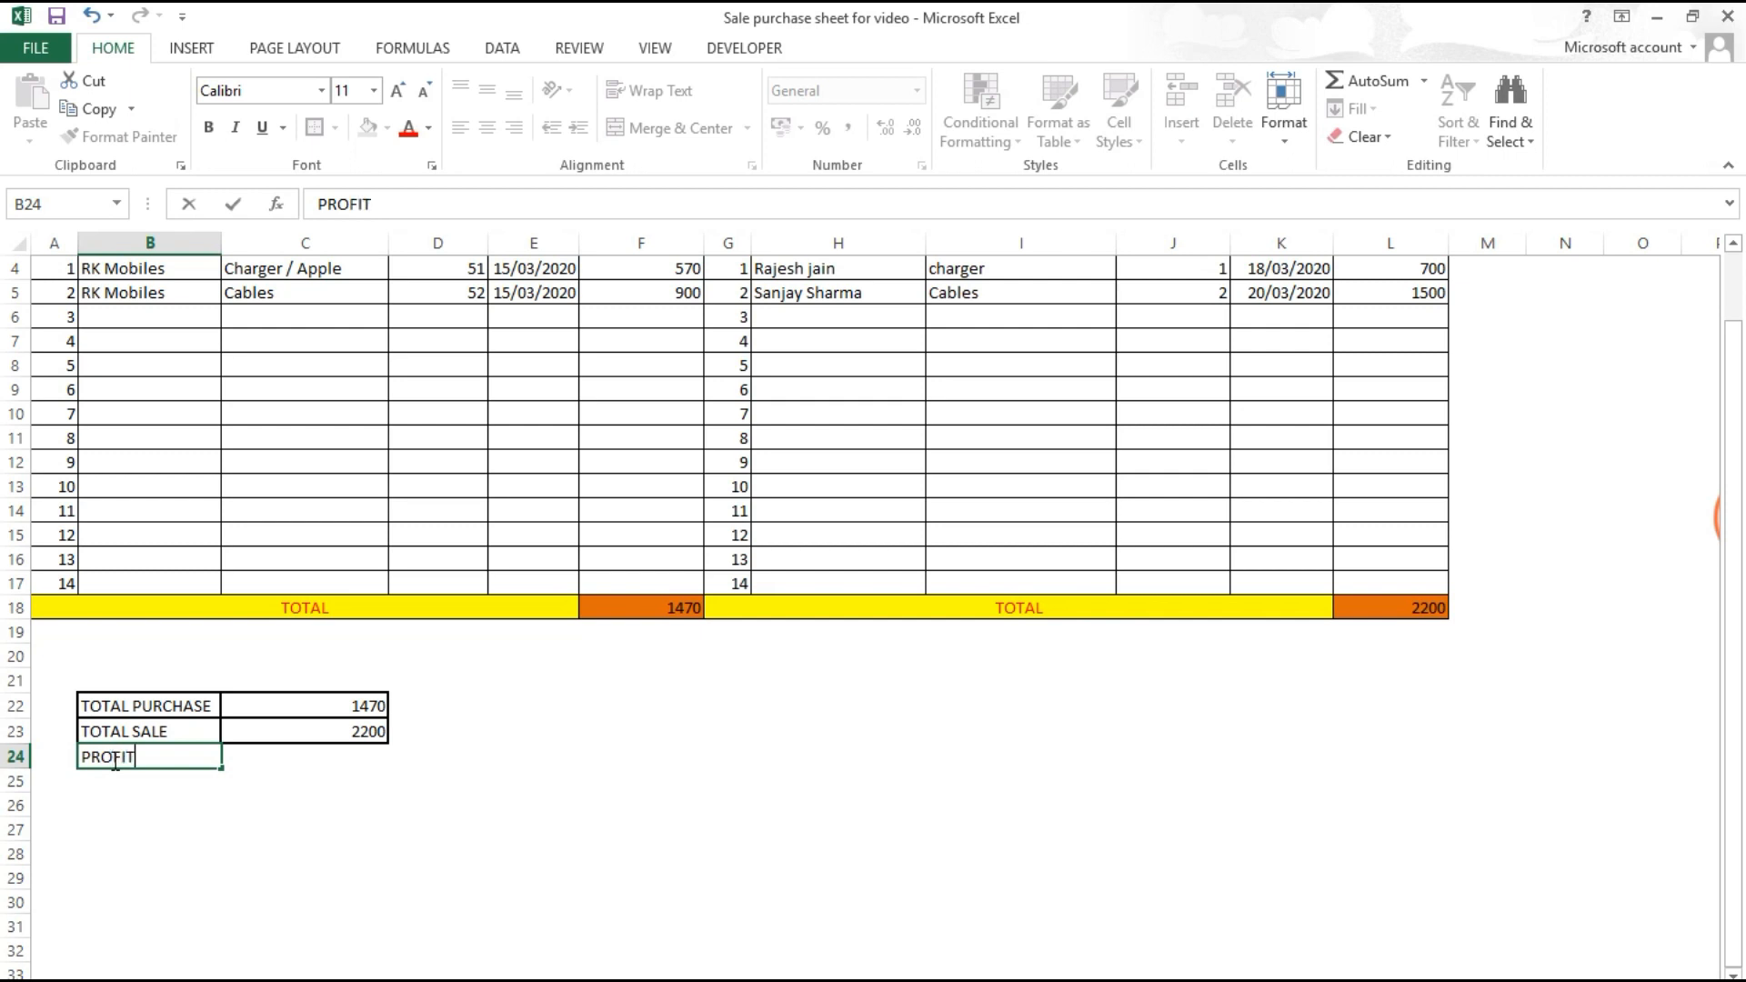
key("Tab")
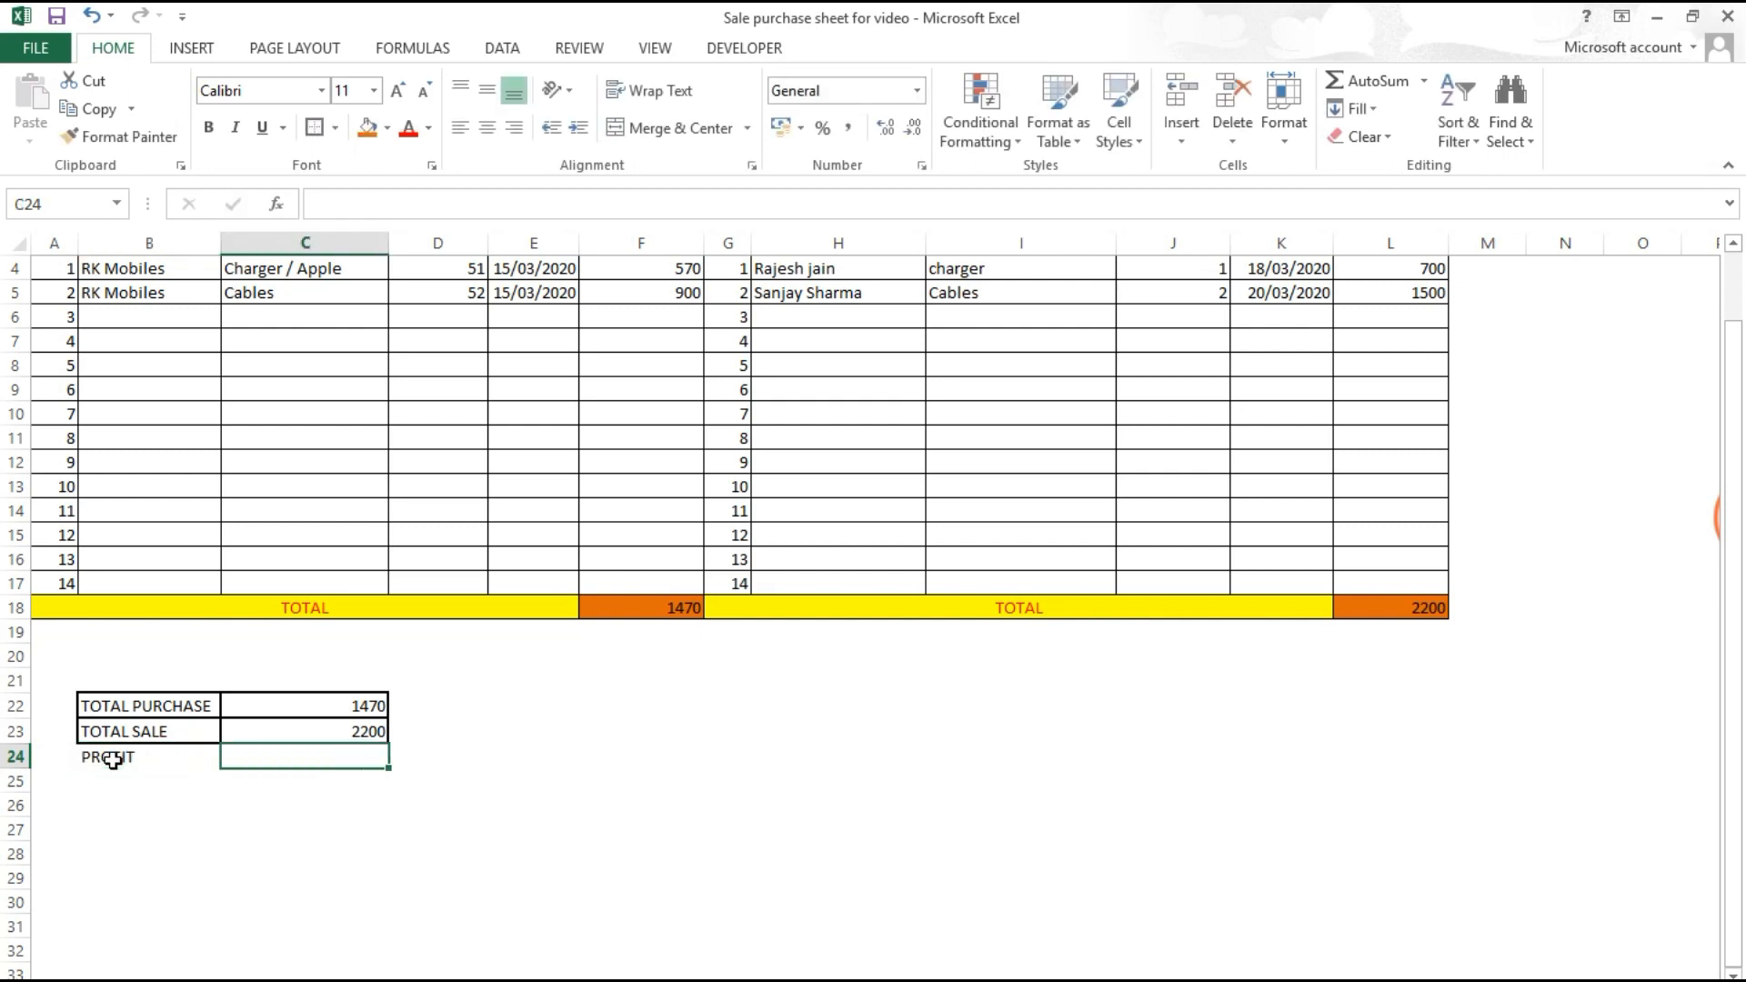
type("+")
left_click(258, 733)
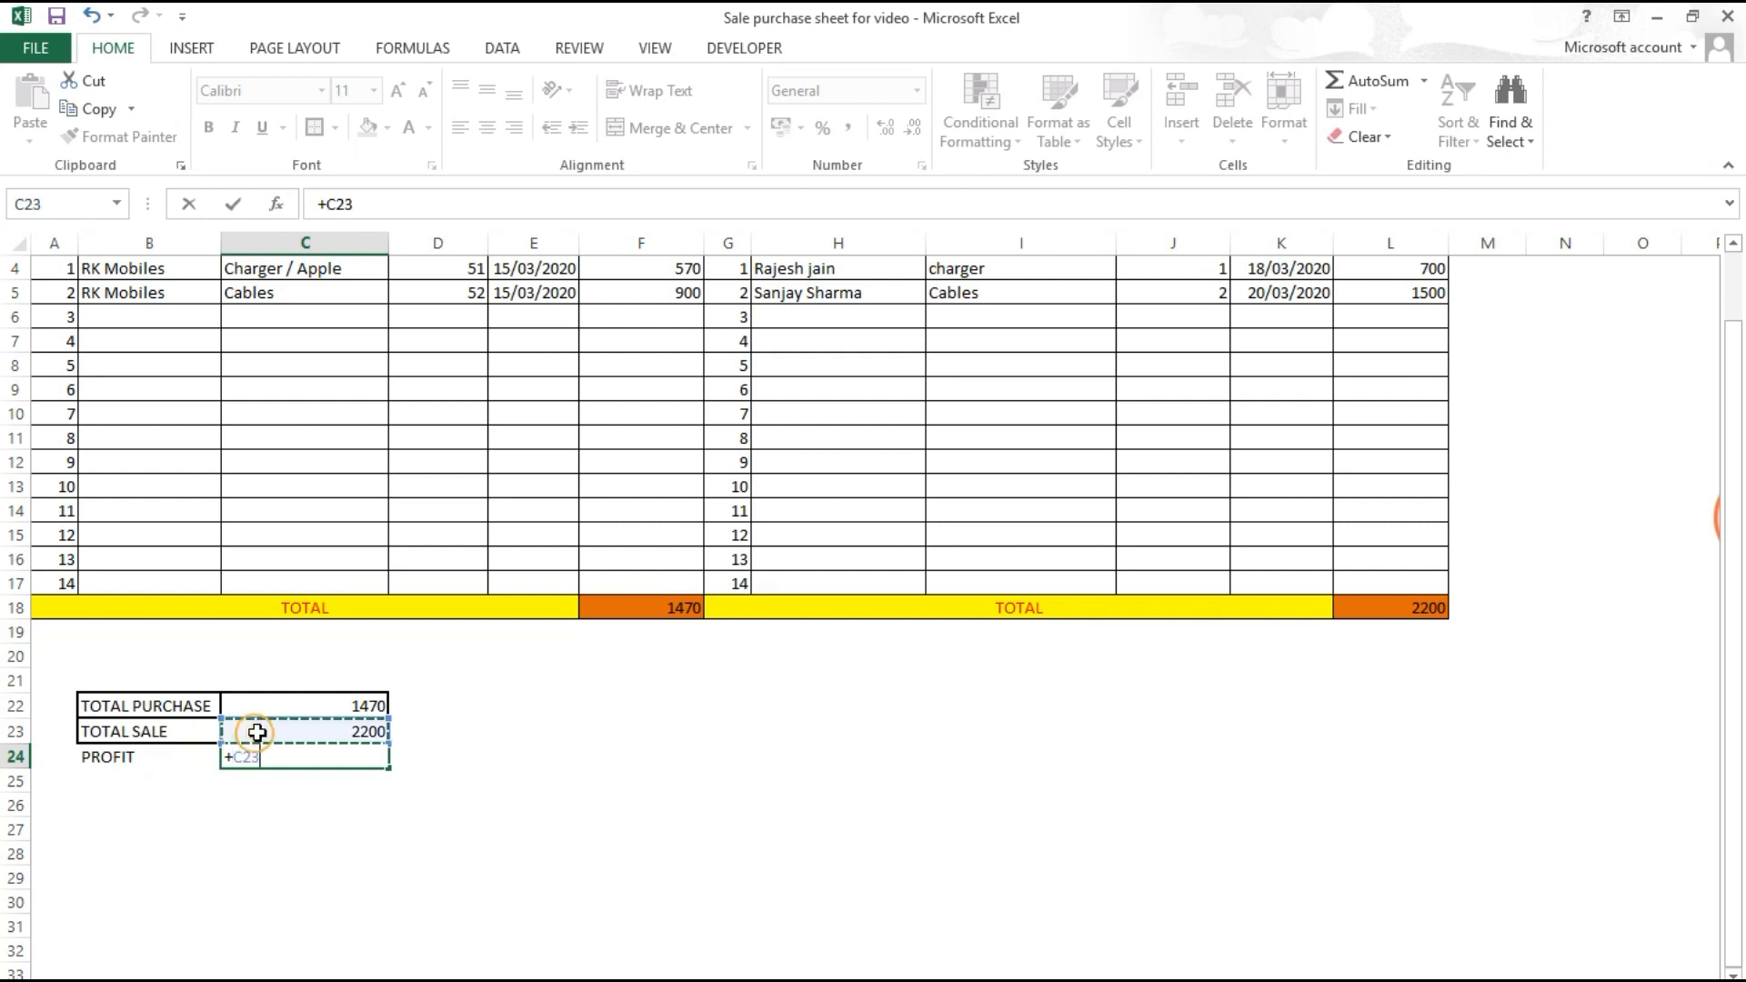
type("-")
left_click(302, 705)
key("Return")
Step: Put borders around the PROFIT row B24:C24
key("Up")
key("shift+Right")
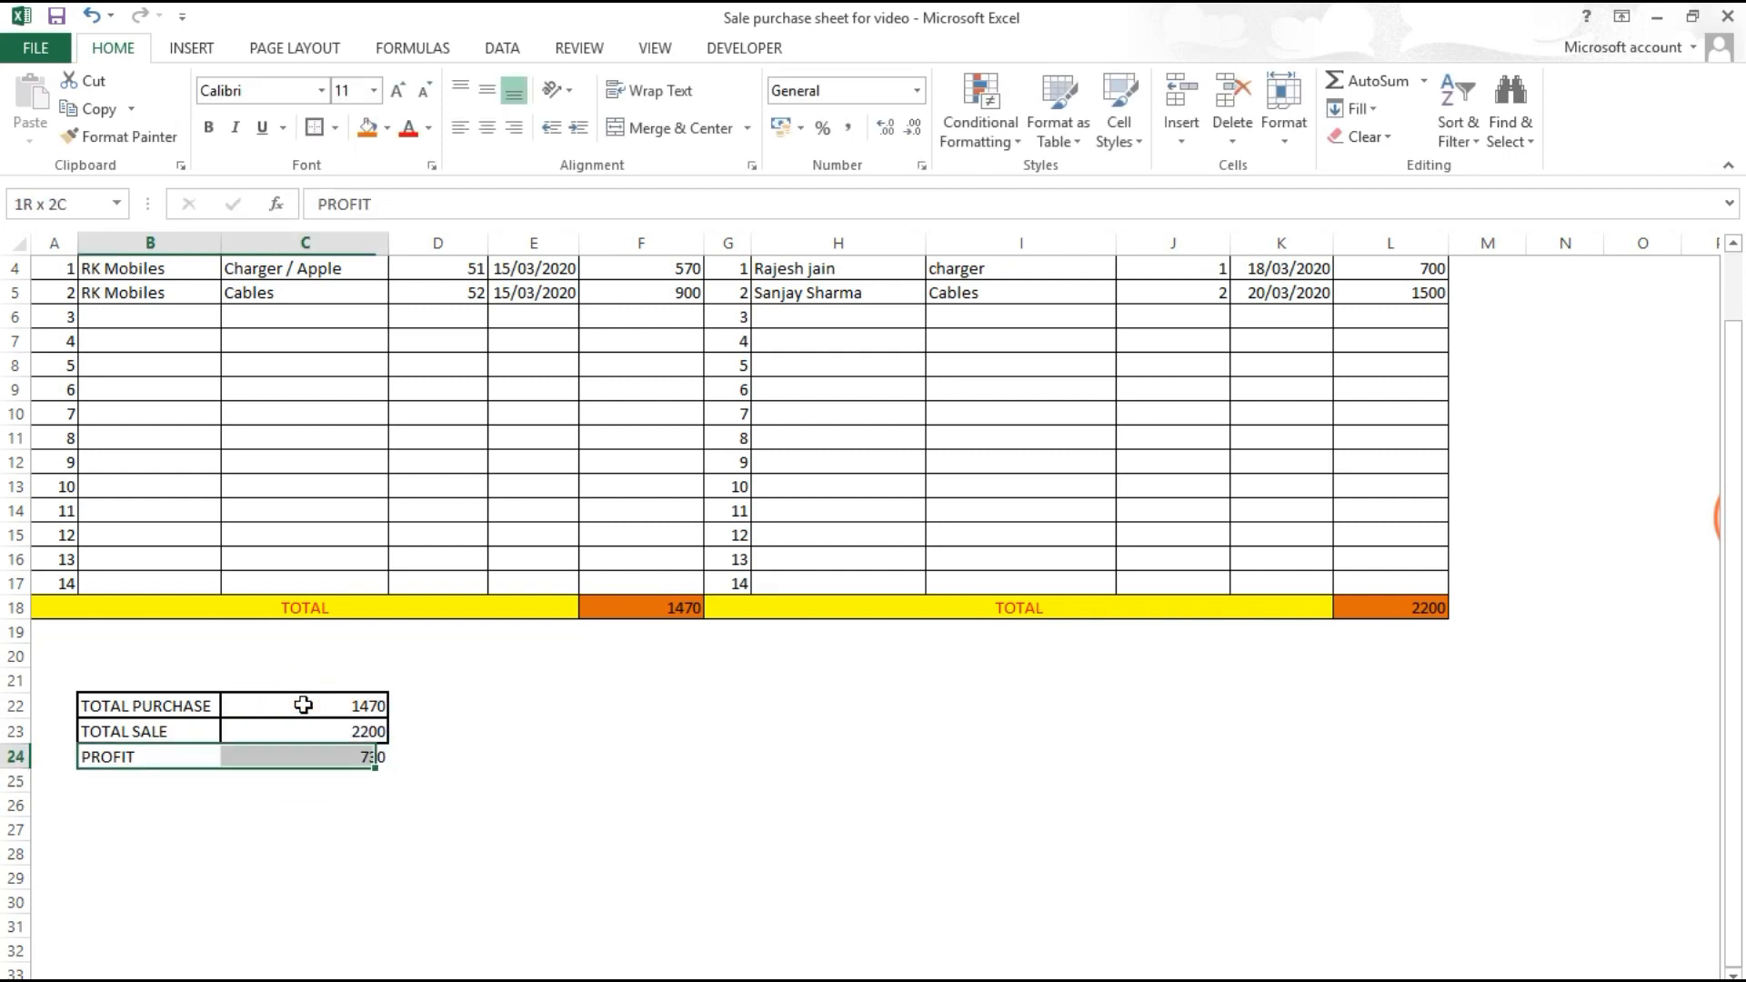
left_click(313, 128)
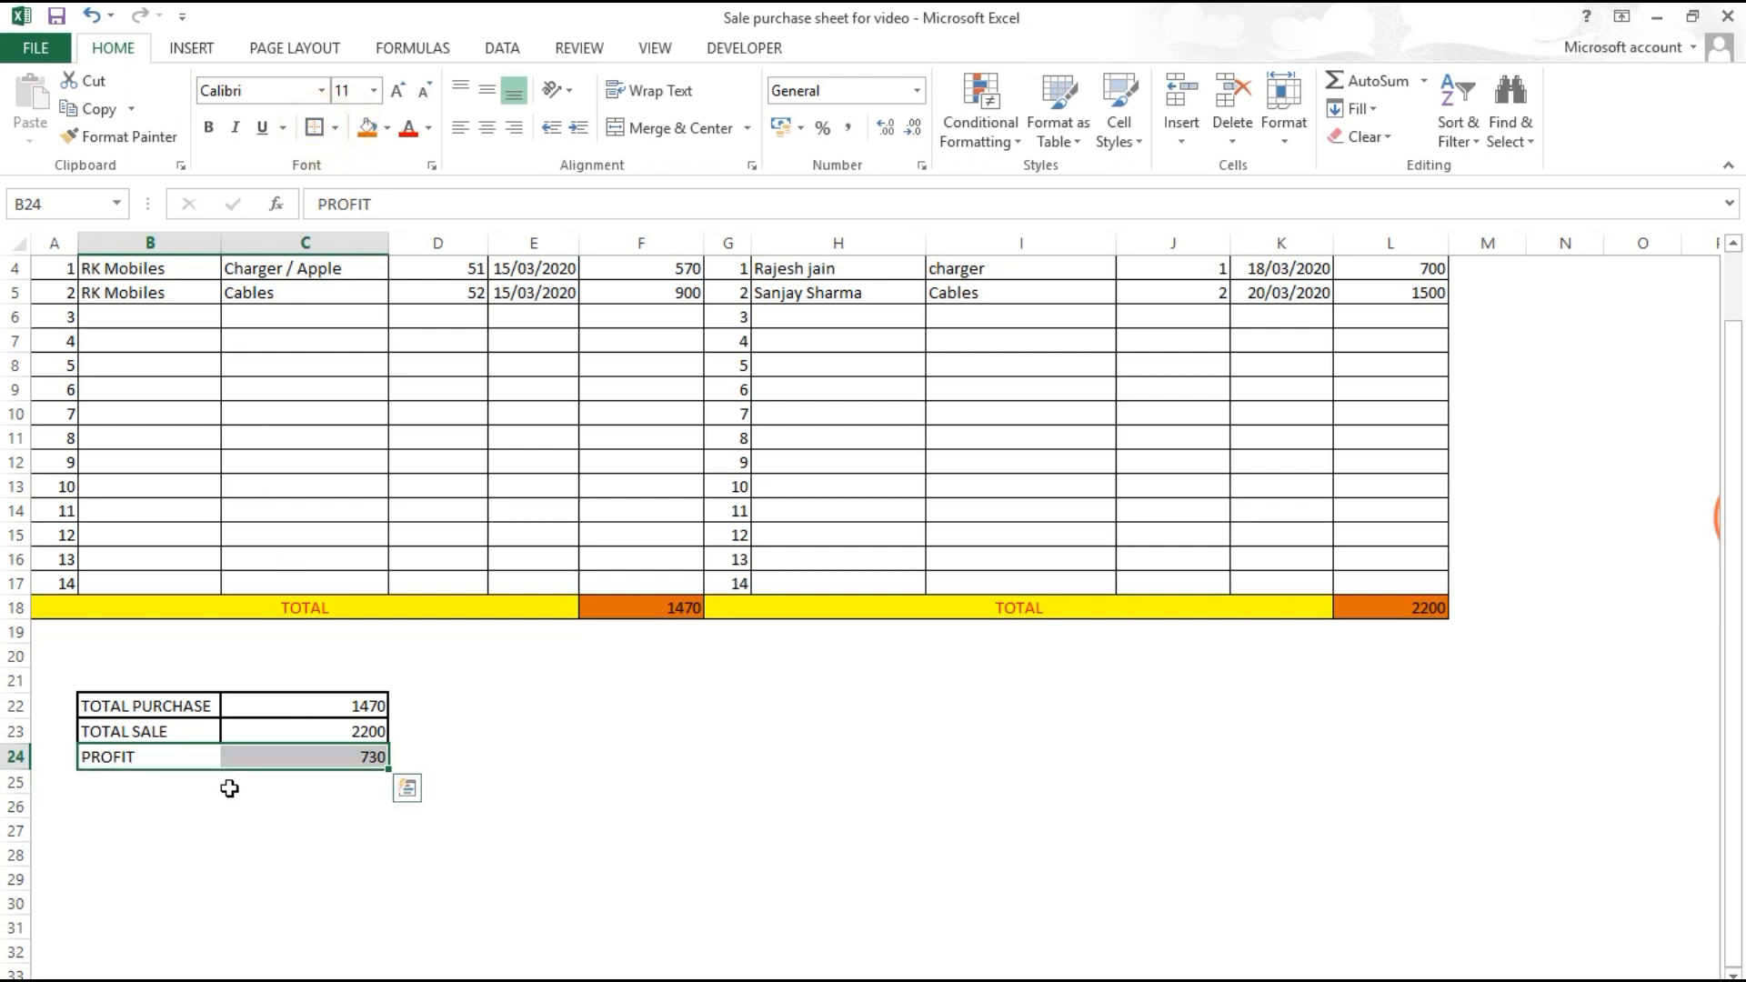
left_click(240, 756)
Step: Apply an orange fill to B22:C24 (TOTAL PURCHASE, TOTAL SALE, PROFIT)
left_click(372, 862)
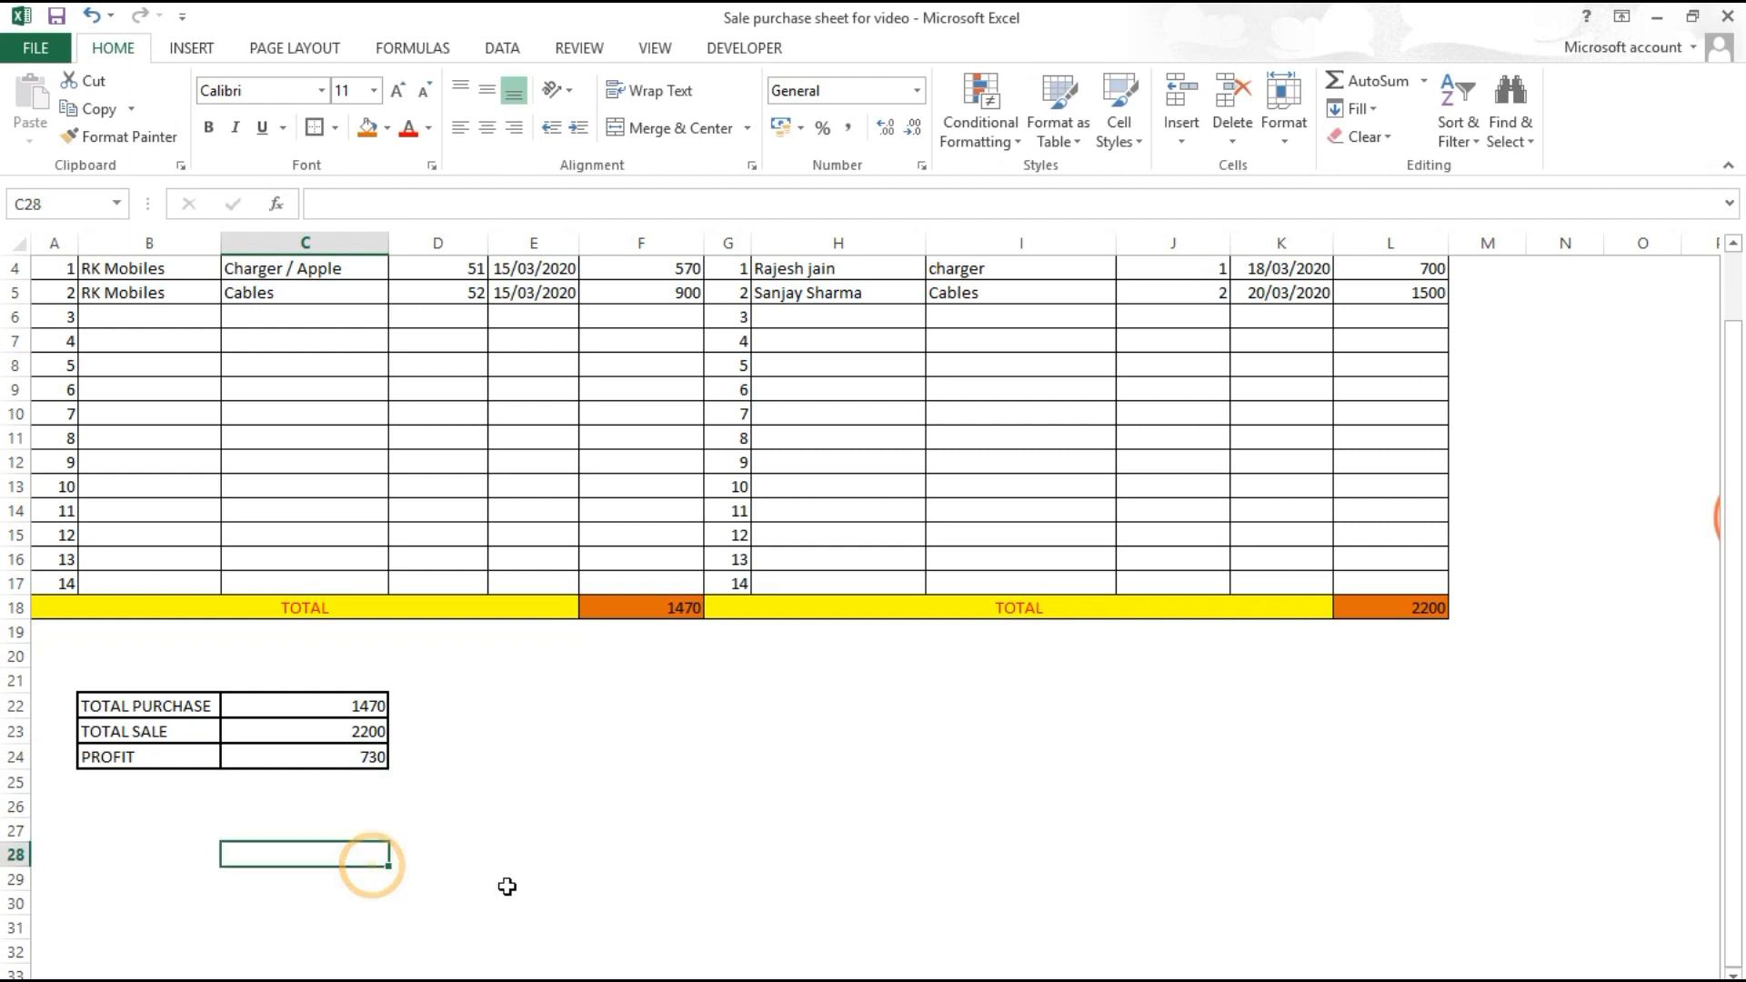
left_click(320, 706)
left_click_drag(320, 706, 204, 765)
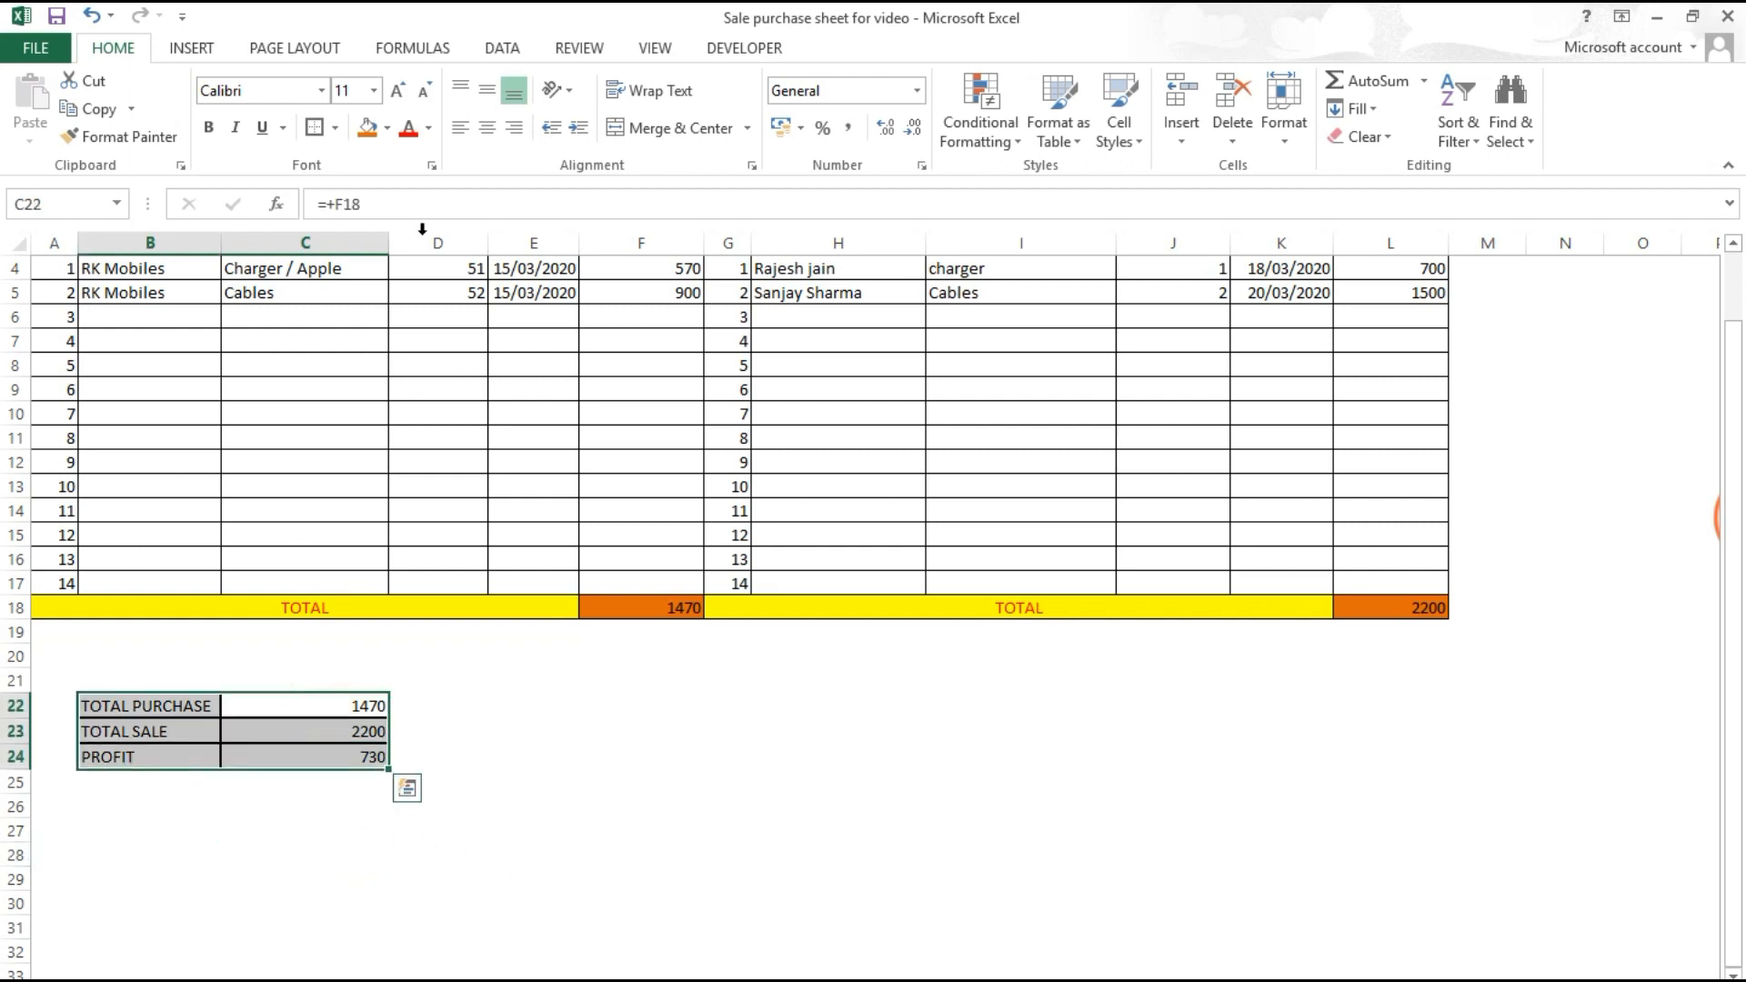
left_click(368, 128)
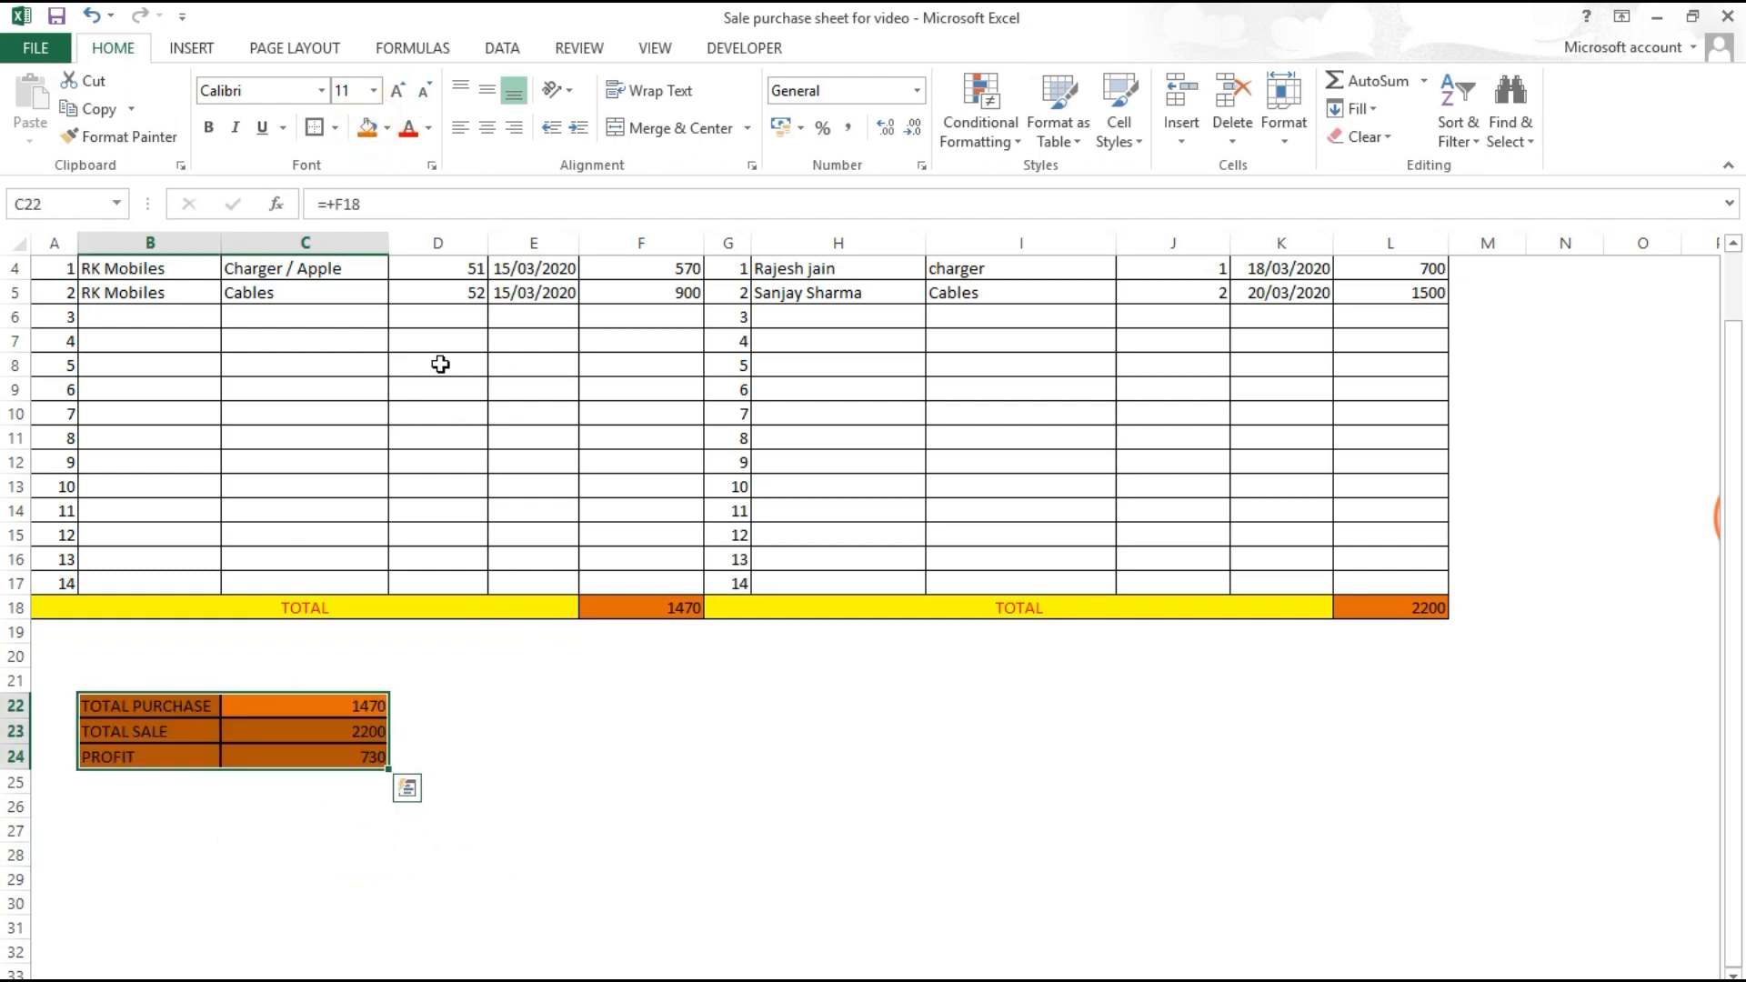
left_click(389, 130)
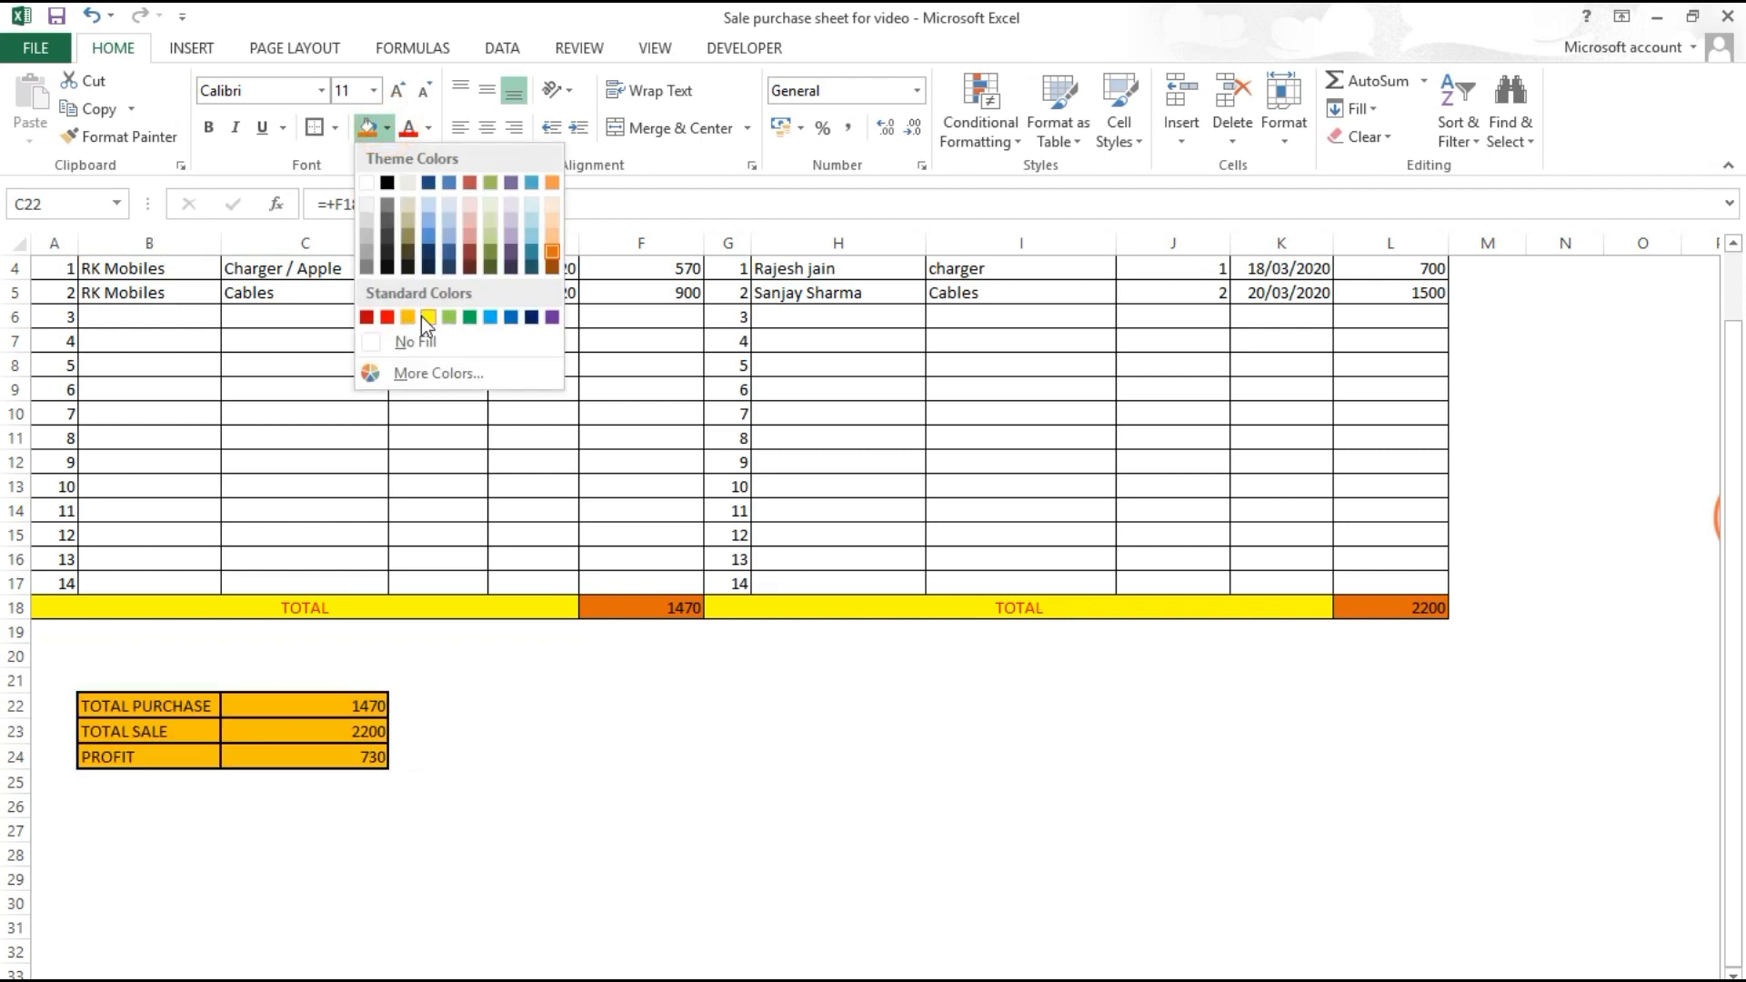